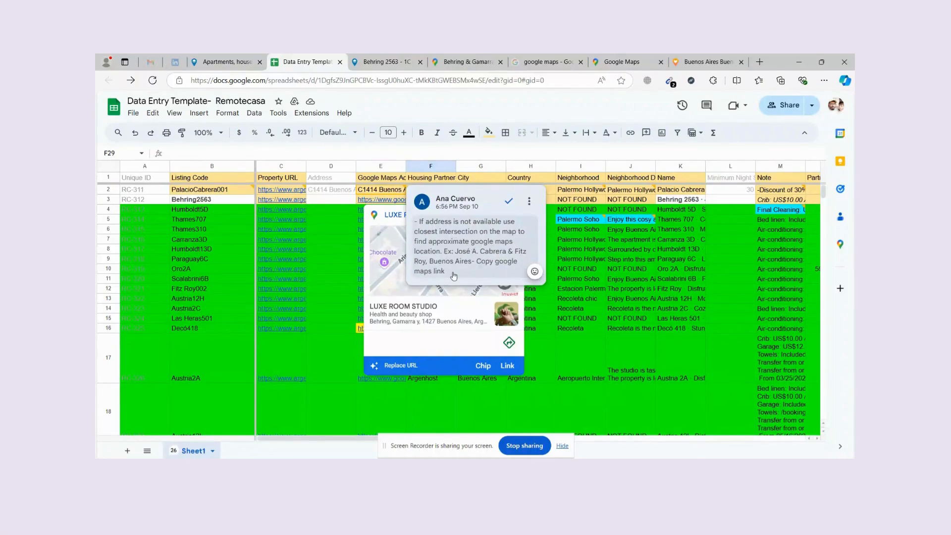
pyautogui.scroll(-10, 334, 315)
pyautogui.scroll(3, 334, 315)
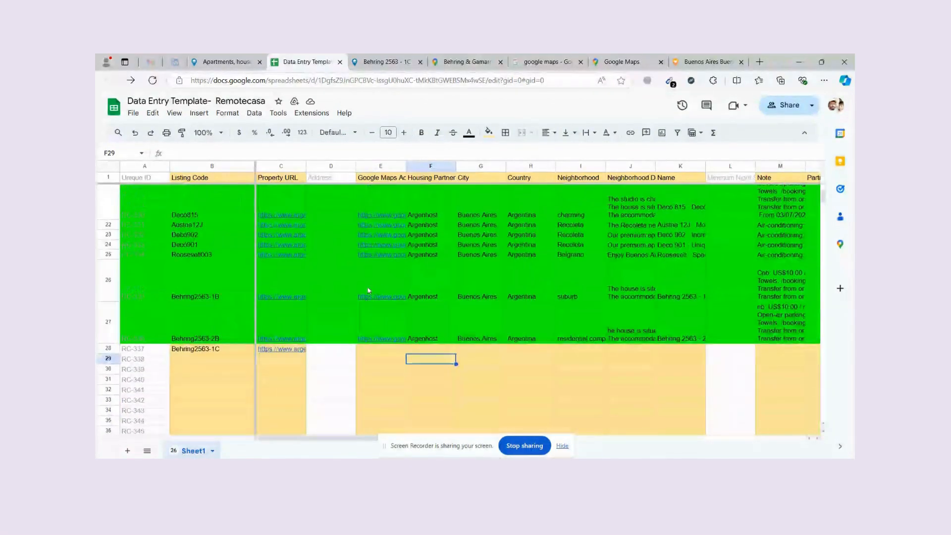
pyautogui.click(384, 62)
# Zoom the listing map to street level on the house marker near Behring and Gamarra.
pyautogui.scroll(-15, 559, 290)
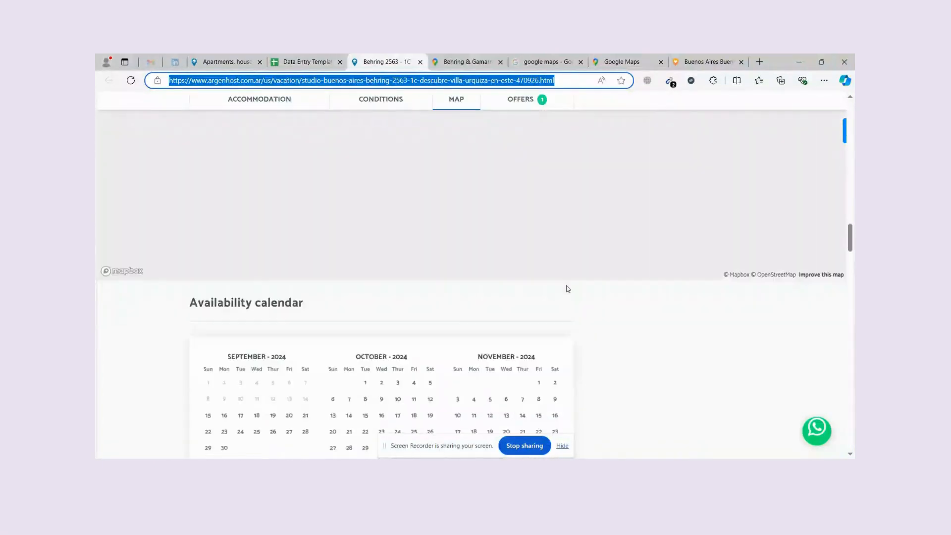
pyautogui.scroll(1, 558, 290)
pyautogui.scroll(4, 558, 290)
pyautogui.scroll(-3, 535, 302)
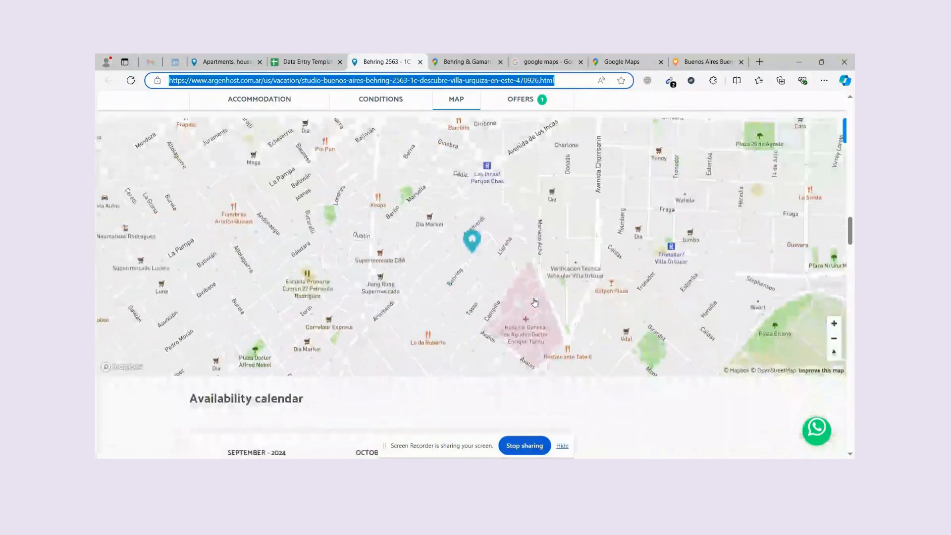
pyautogui.click(508, 284)
pyautogui.scroll(5, 495, 273)
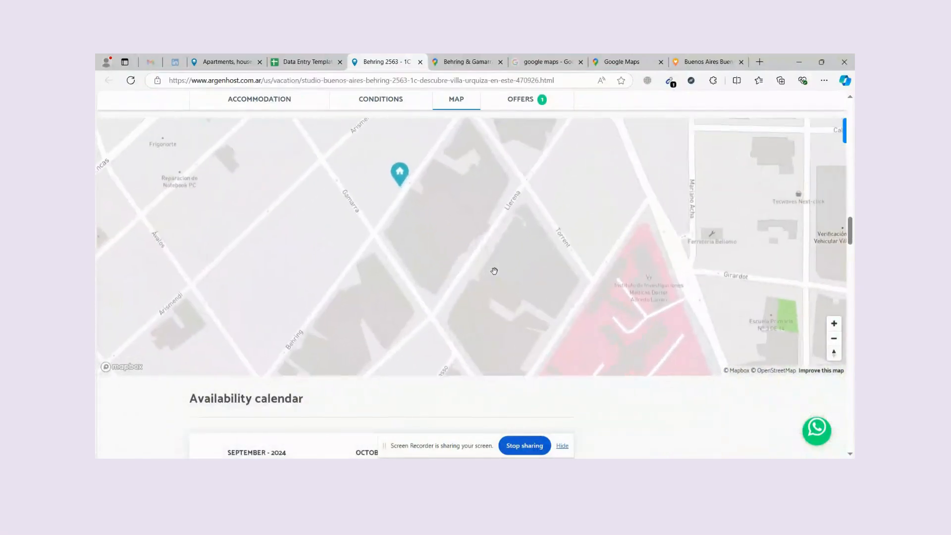
pyautogui.scroll(-4, 430, 224)
pyautogui.moveTo(430, 228); pyautogui.dragTo(497, 306)
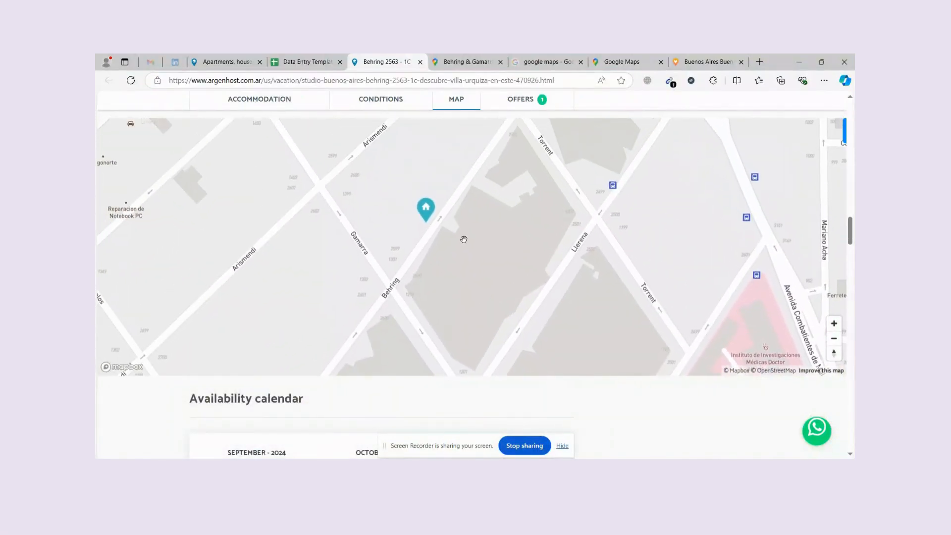
pyautogui.scroll(1, 466, 242)
pyautogui.moveTo(467, 244); pyautogui.dragTo(481, 264)
pyautogui.click(618, 60)
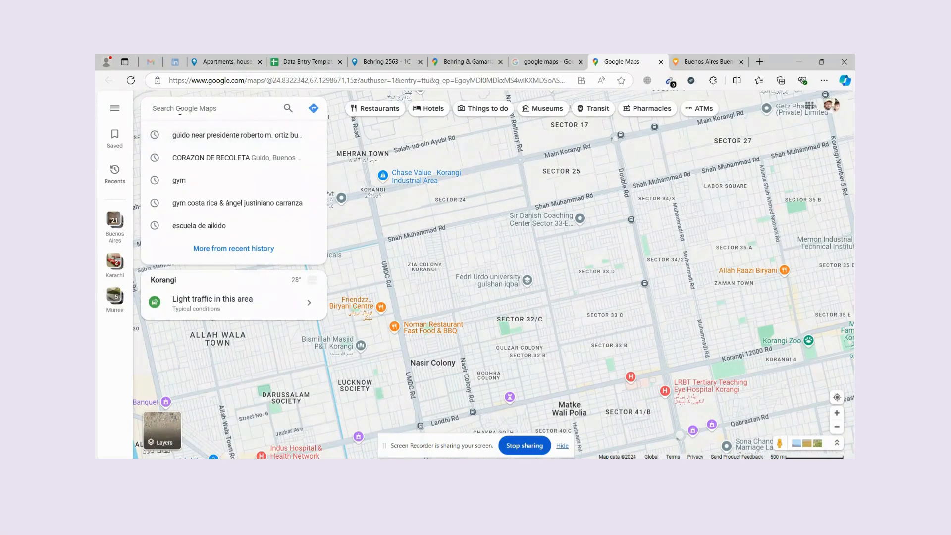
pyautogui.click(131, 81)
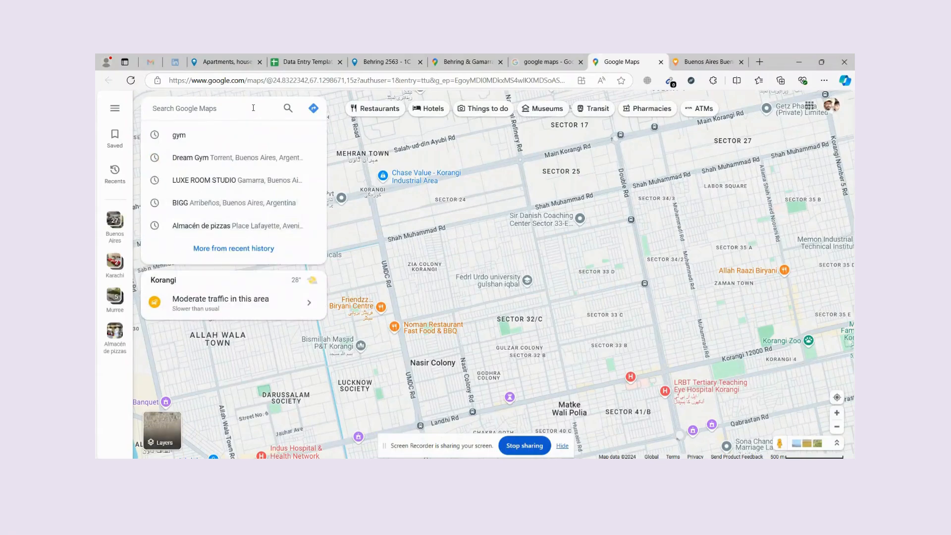
pyautogui.write('beh')
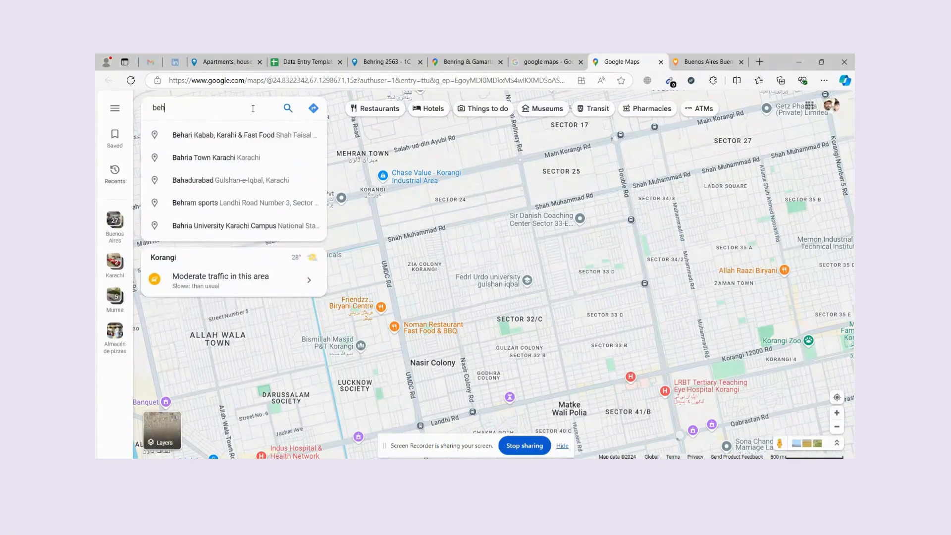
pyautogui.write('ring')
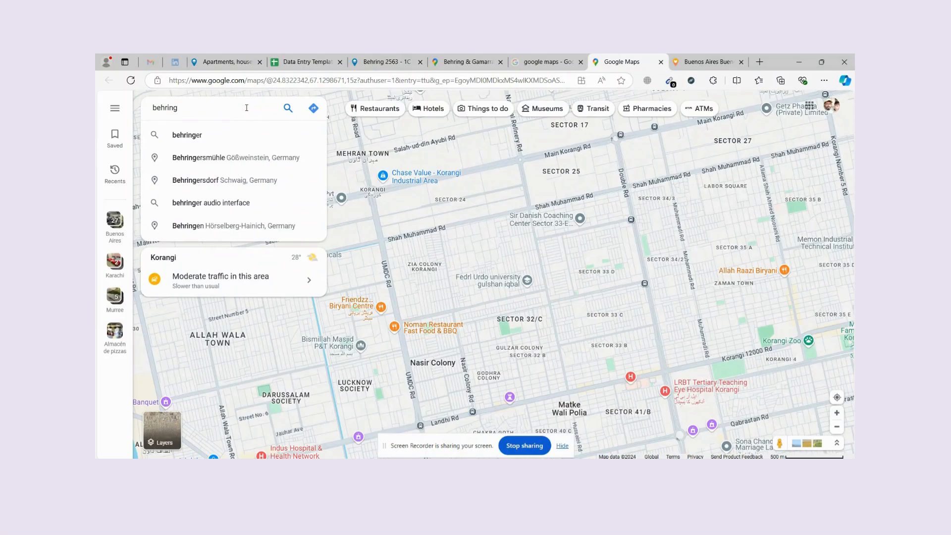
pyautogui.write(', garrama,')
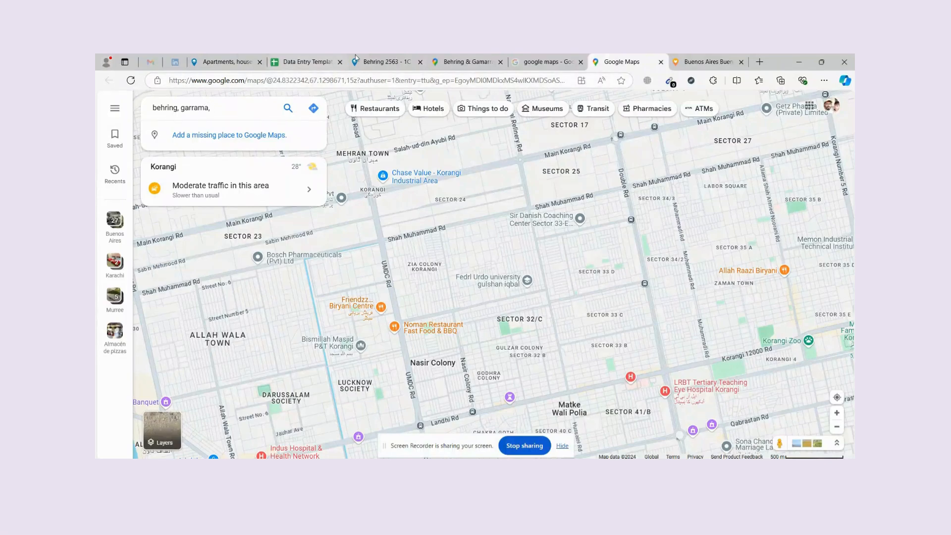
pyautogui.click(356, 58)
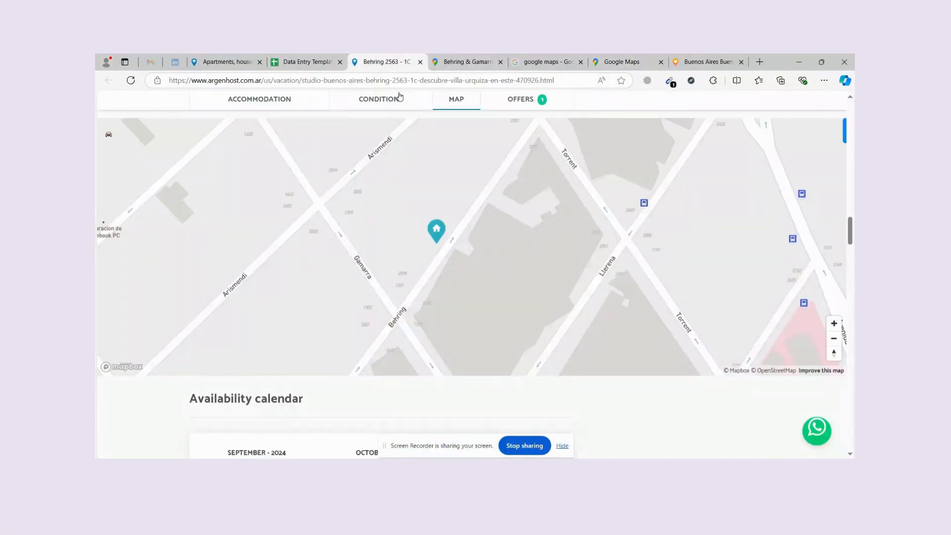
# Check the walking route from Behring & Gamarra to Dream Gym (4 min, 300 m).
pyautogui.doubleClick(326, 82)
pyautogui.click(518, 61)
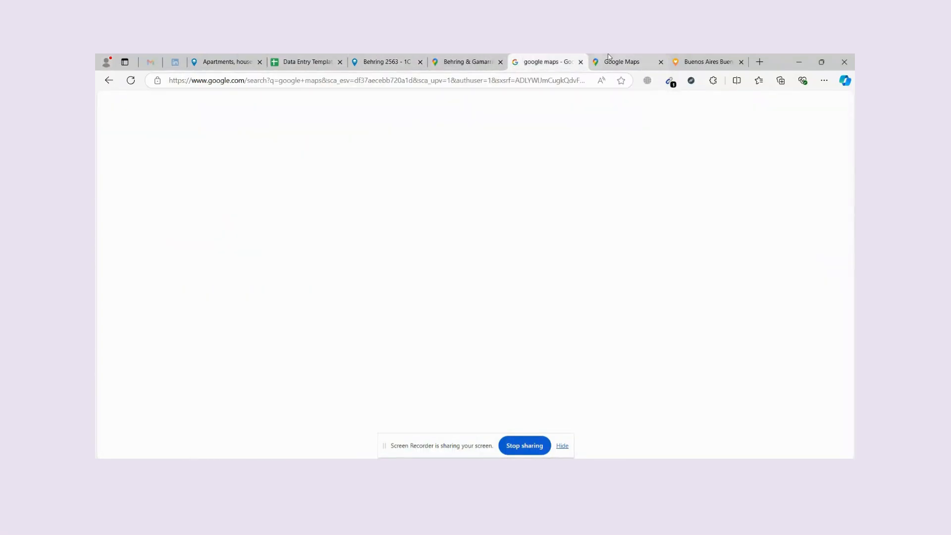
pyautogui.click(609, 57)
pyautogui.click(465, 59)
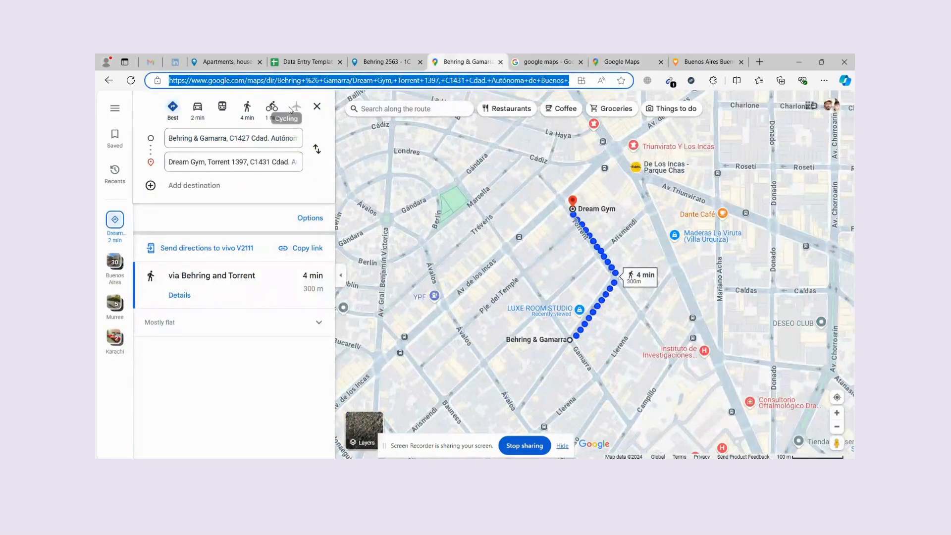
pyautogui.click(234, 143)
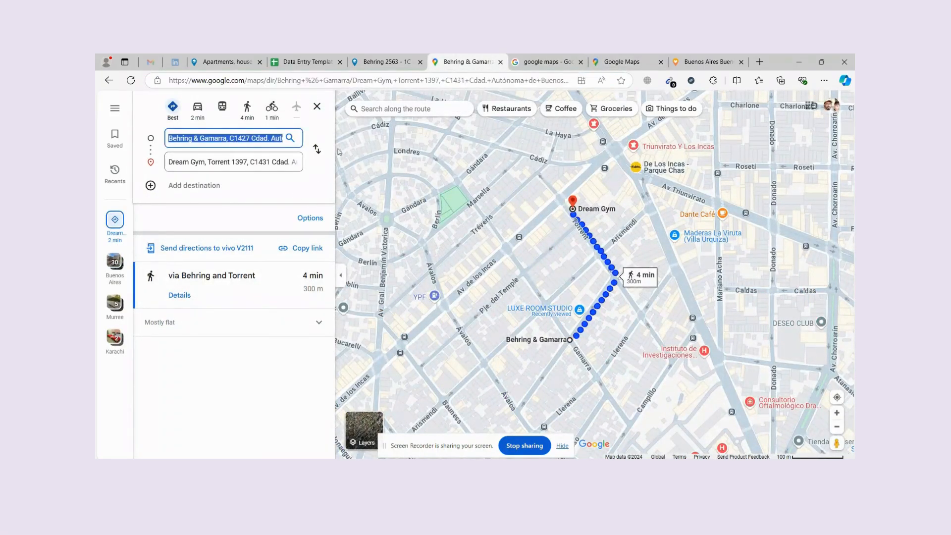
# Go back to the gym search results and return to the listing to copy 'buenos-aires'.
pyautogui.hotkey('alt', 'Left')
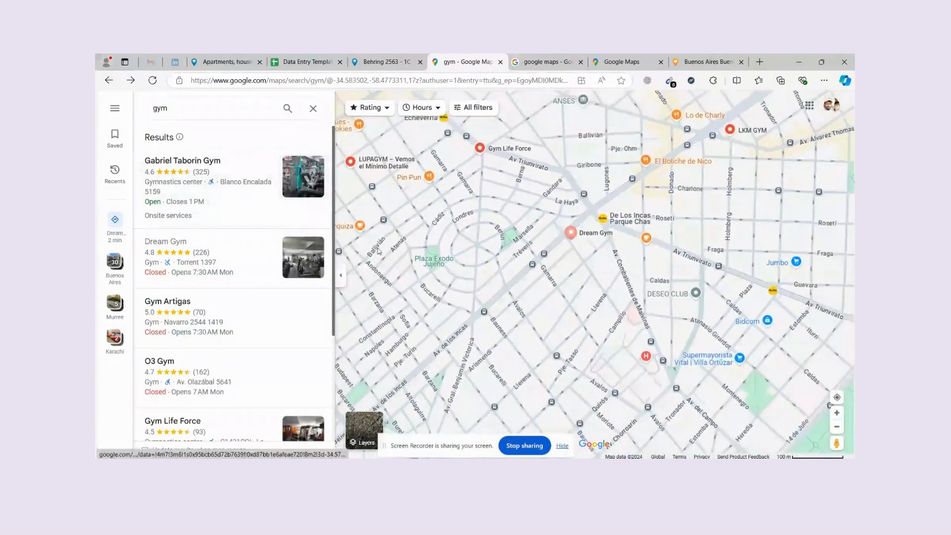
pyautogui.click(583, 58)
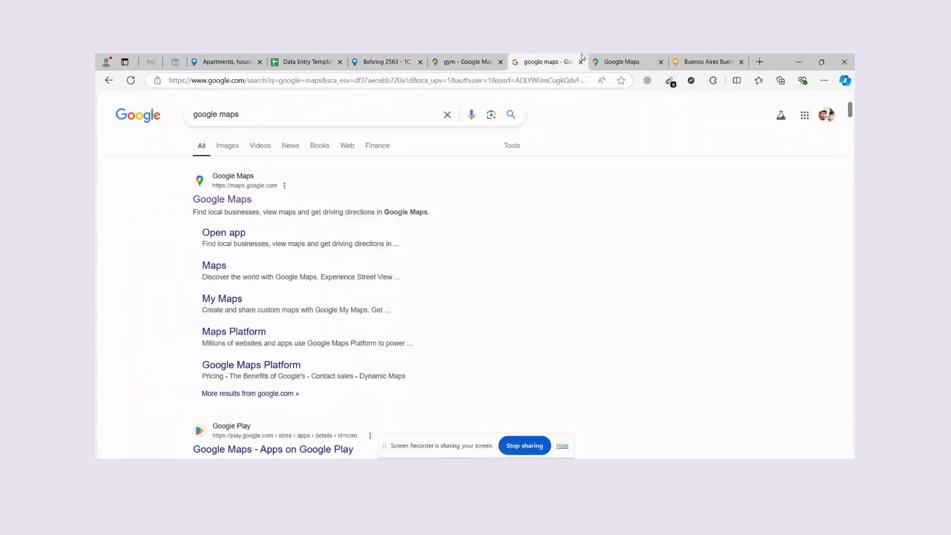
pyautogui.click(456, 60)
pyautogui.click(596, 58)
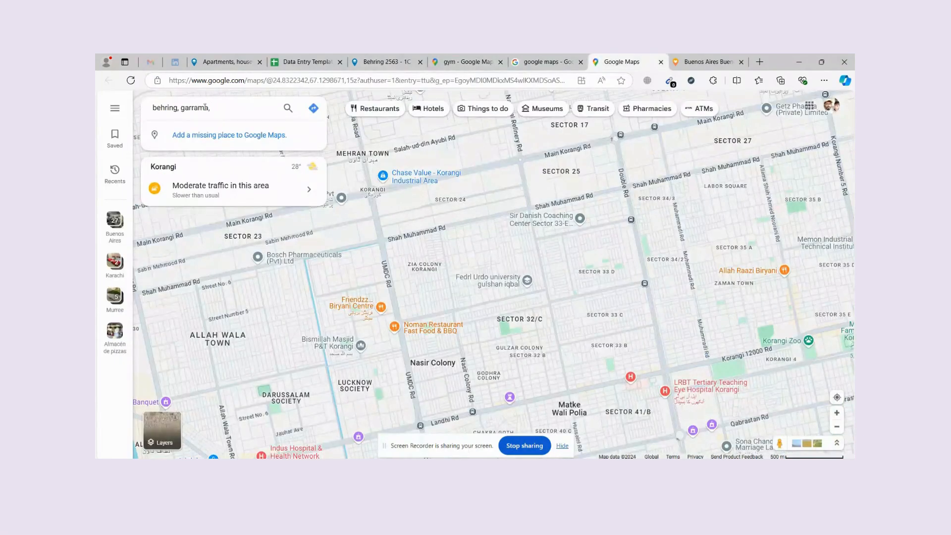
pyautogui.click(387, 62)
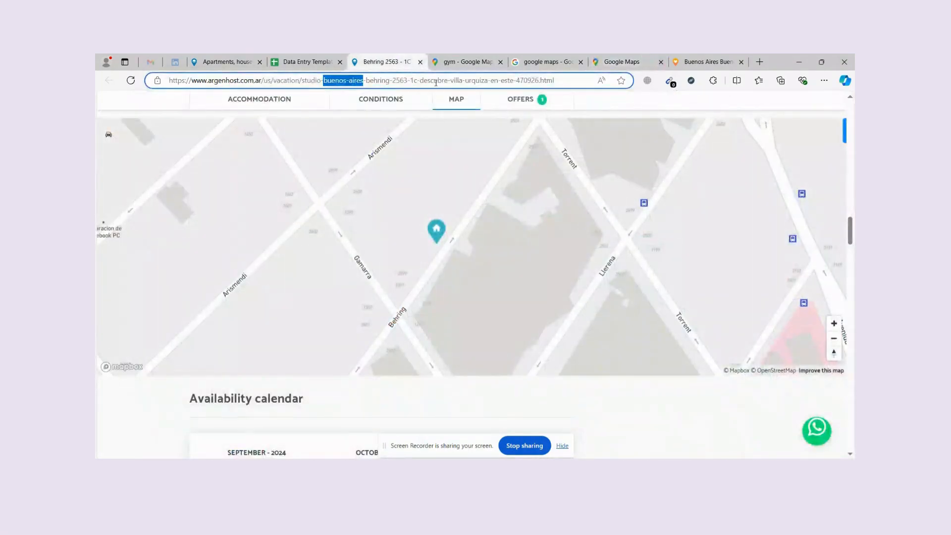
pyautogui.click(622, 61)
pyautogui.write('buenos-aires')
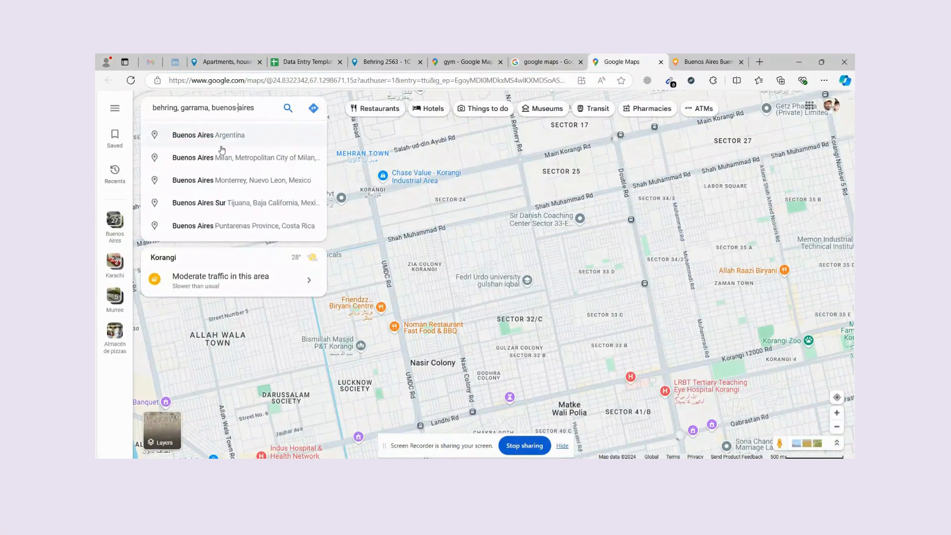
pyautogui.press('BackSpace')
pyautogui.press('Return')
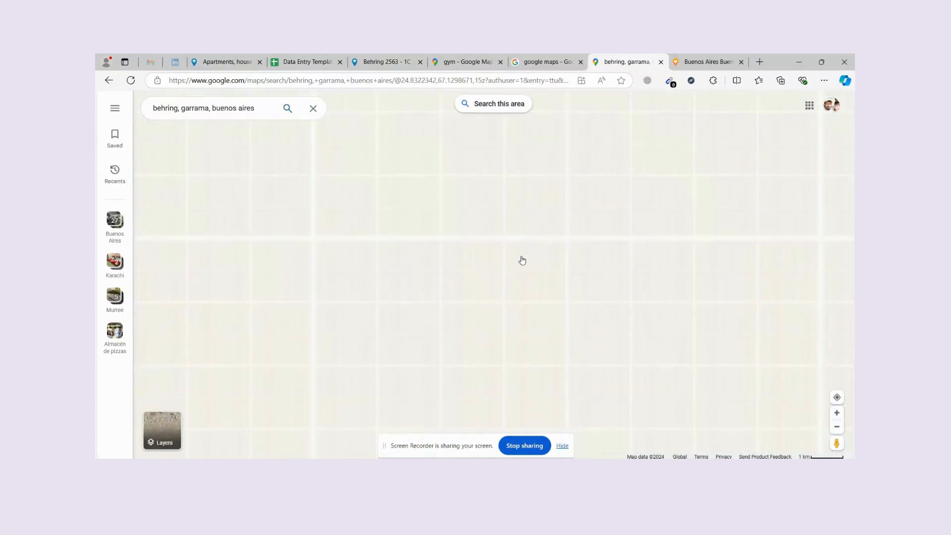
pyautogui.scroll(2, 490, 186)
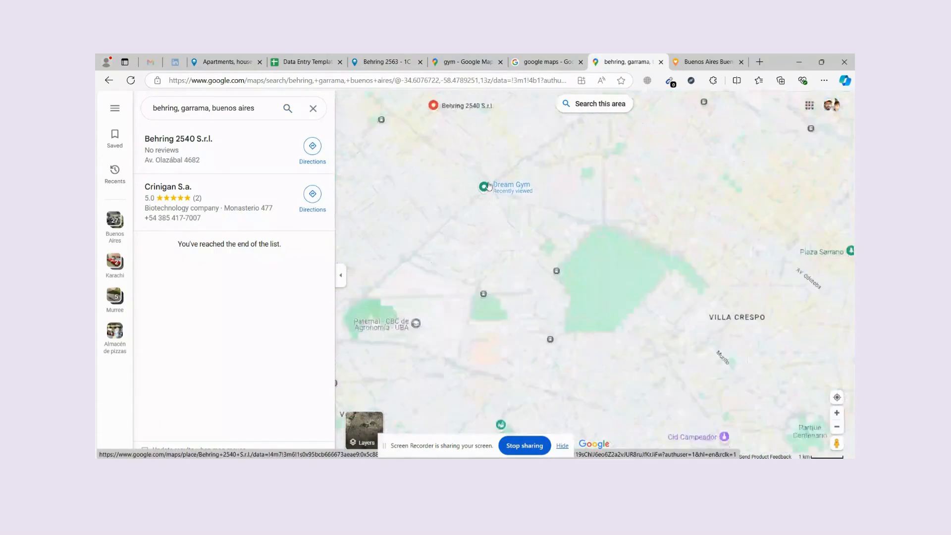
pyautogui.scroll(2, 489, 187)
pyautogui.moveTo(489, 187); pyautogui.dragTo(565, 382)
pyautogui.moveTo(475, 281); pyautogui.dragTo(547, 395)
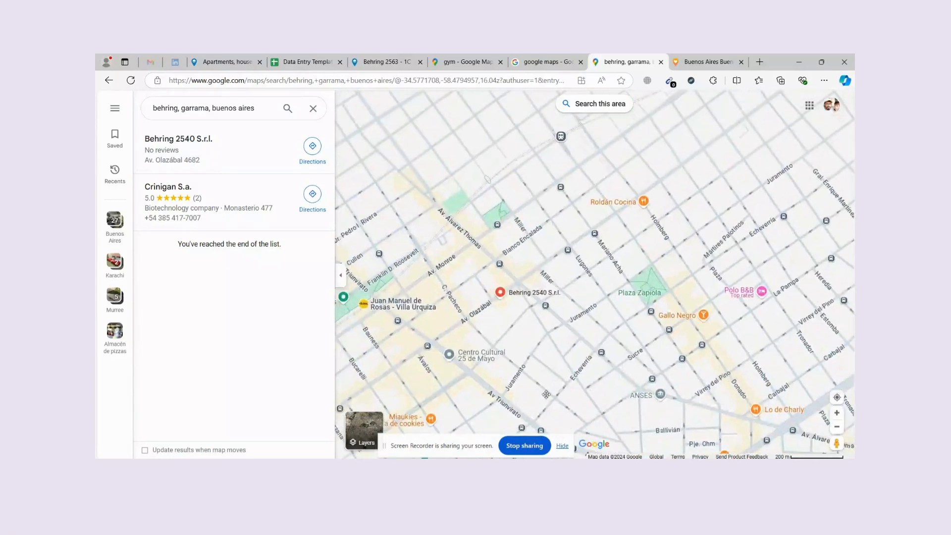
pyautogui.scroll(-3, 546, 395)
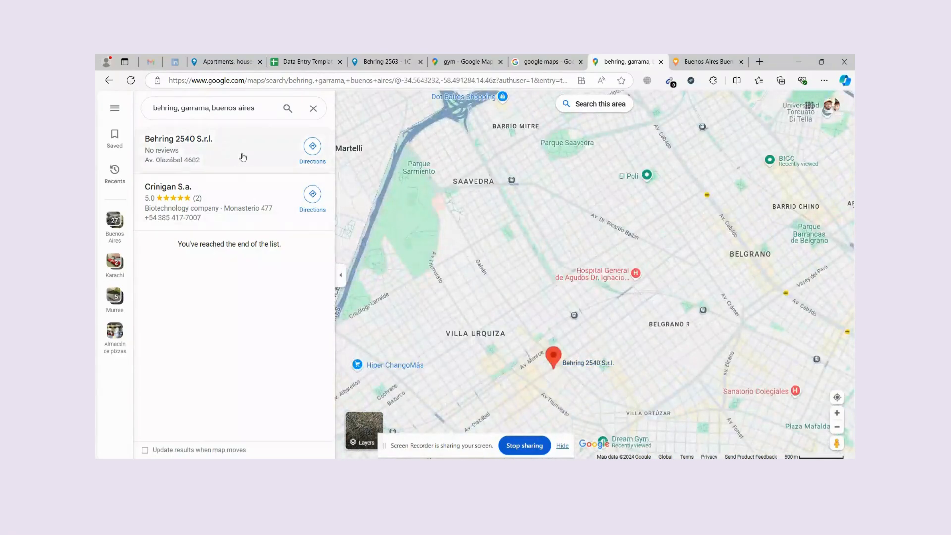
# Rerun the street-corner search and review the results before returning to the listing.
pyautogui.click(261, 110)
pyautogui.press('Return')
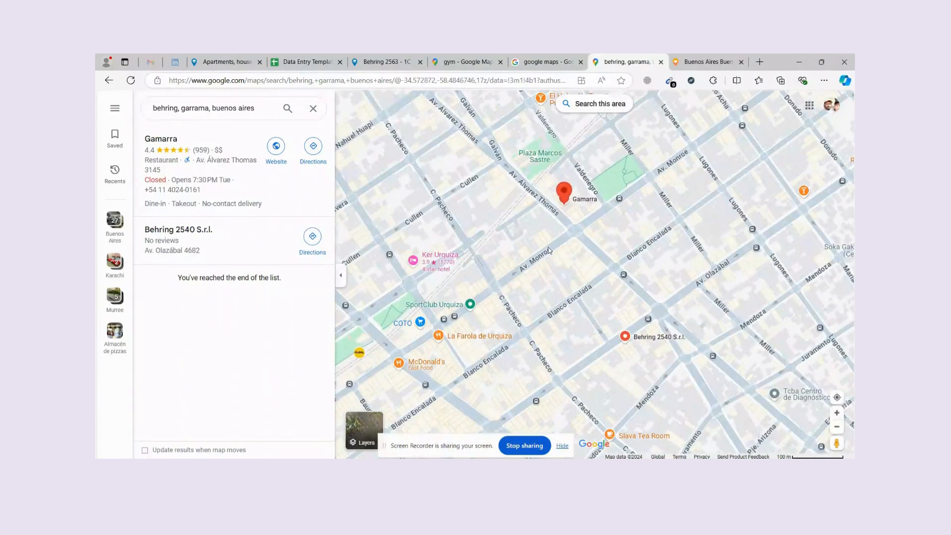
pyautogui.scroll(3, 549, 247)
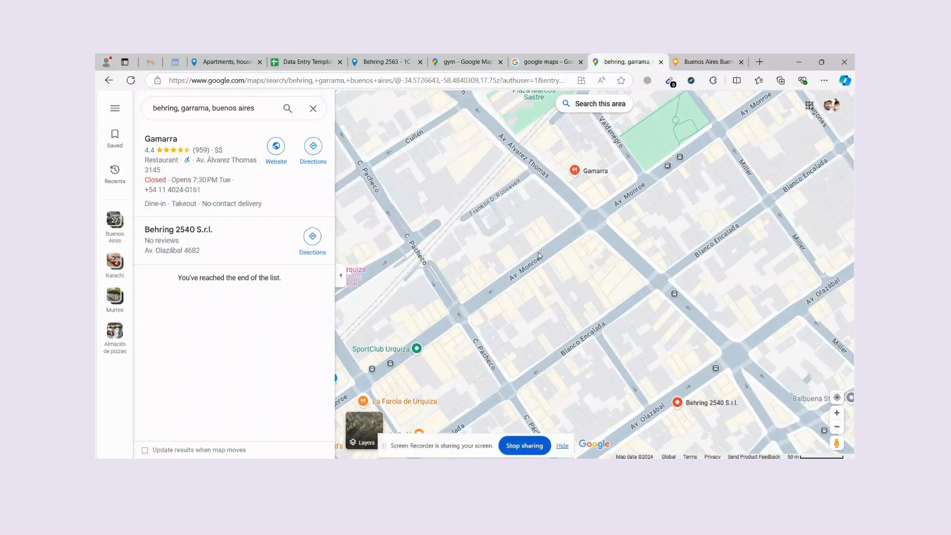
pyautogui.scroll(3, 549, 247)
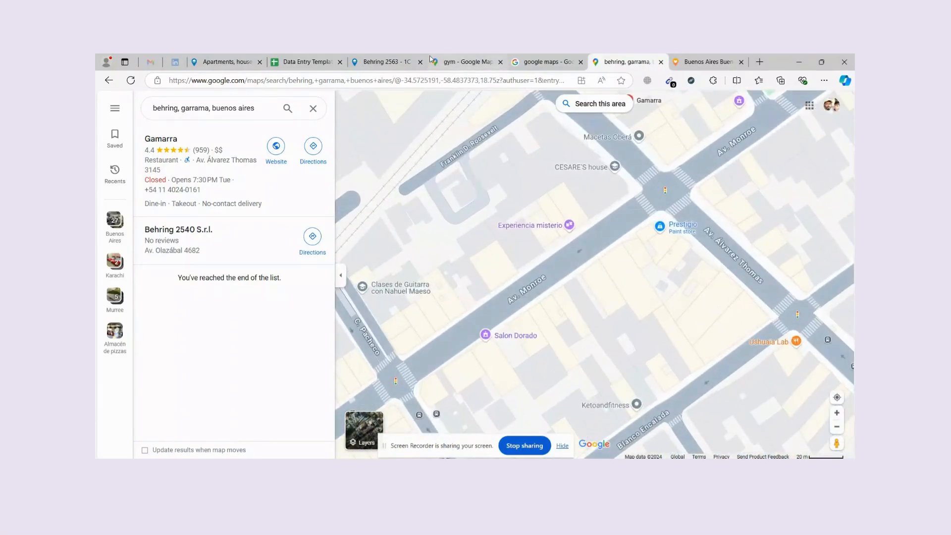
pyautogui.click(371, 59)
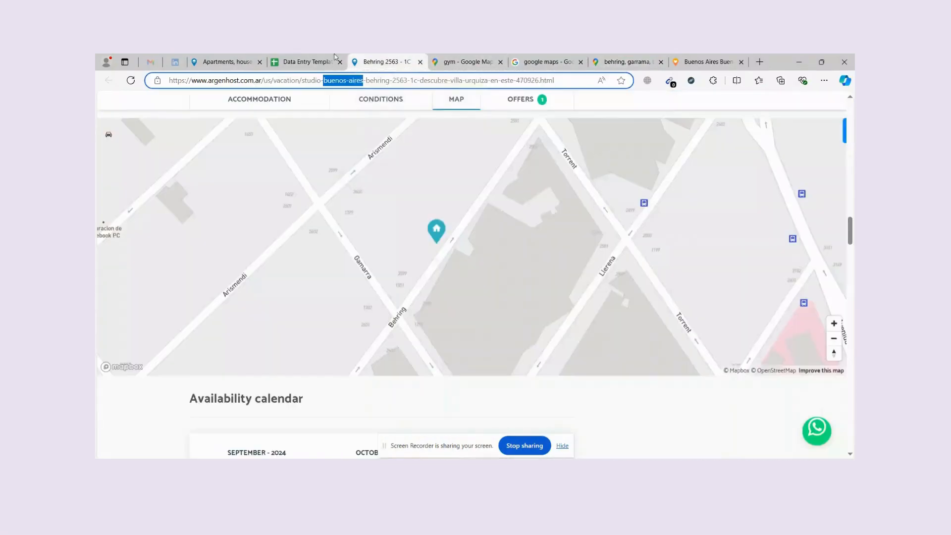
pyautogui.click(306, 61)
# Paste the Google Maps link into cell E28.
pyautogui.click(374, 341)
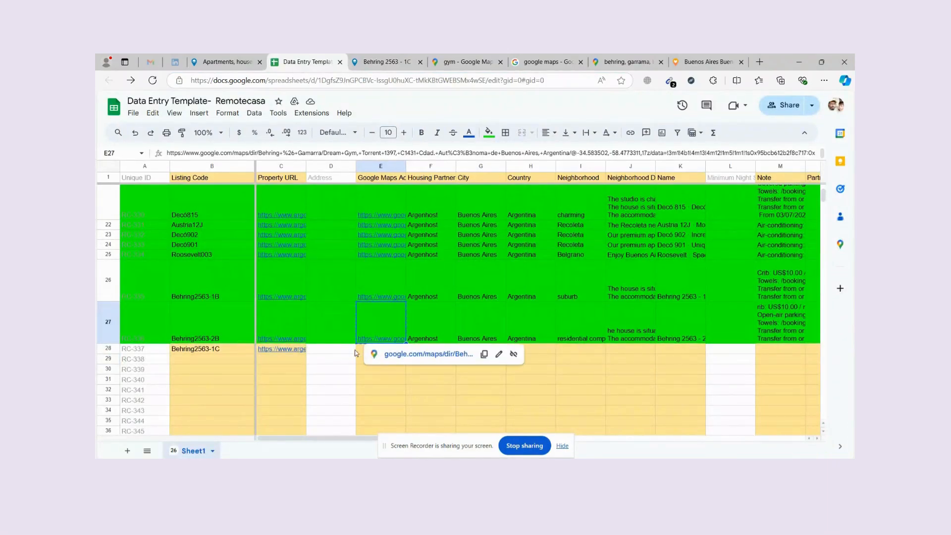
pyautogui.click(356, 349)
pyautogui.click(360, 351)
pyautogui.hotkey('ctrl', 'v')
pyautogui.click(470, 360)
pyautogui.scroll(10, 457, 260)
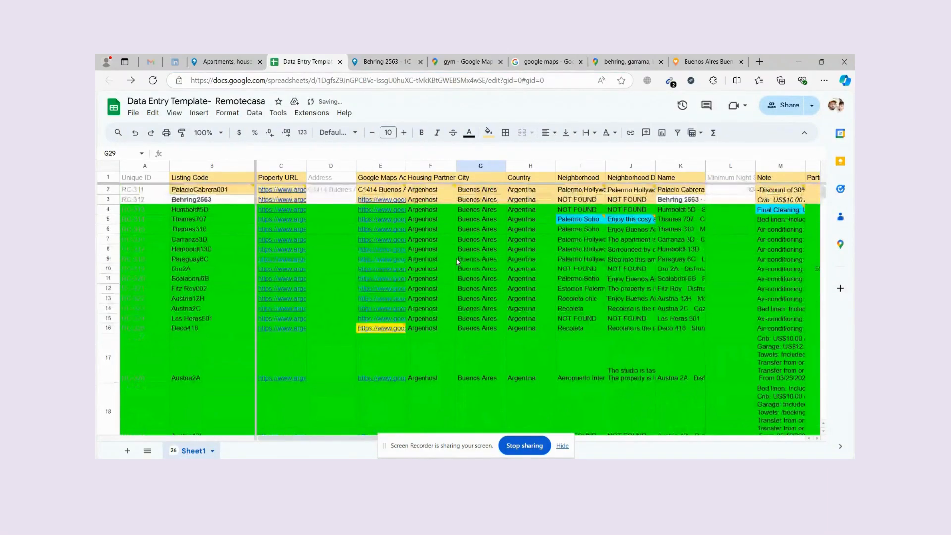
pyautogui.scroll(-10, 431, 321)
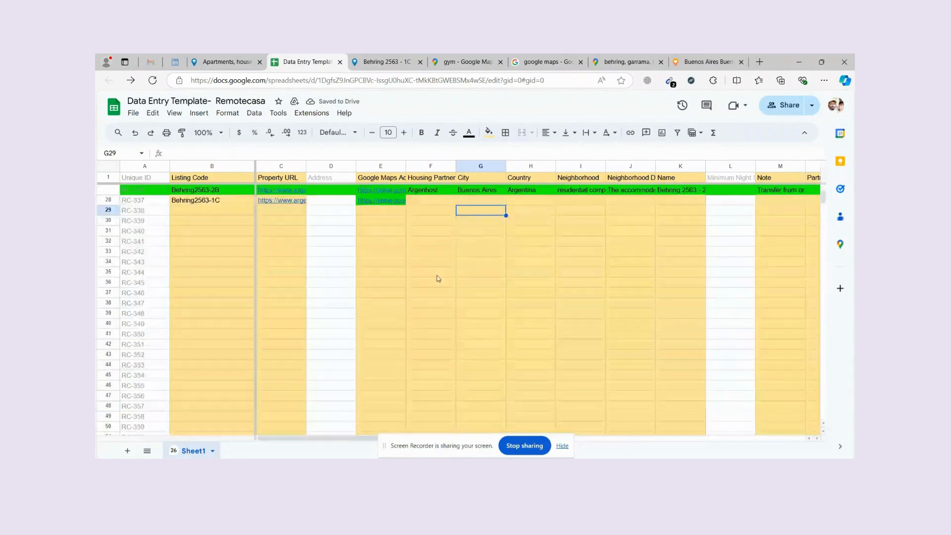
pyautogui.scroll(2, 439, 279)
# Copy Argenhost, Buenos Aires and Argentina from row 27 into F28, G28 and H28.
pyautogui.click(439, 288)
pyautogui.hotkey('ctrl', 'c')
pyautogui.press('Down')
pyautogui.hotkey('ctrl', 'v')
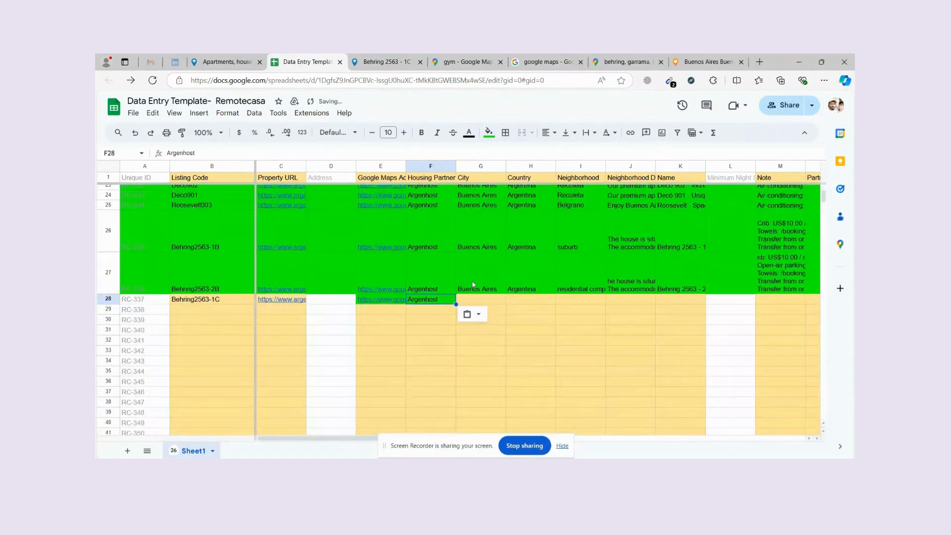
pyautogui.click(480, 280)
pyautogui.hotkey('ctrl', 'c')
pyautogui.press('Down')
pyautogui.hotkey('ctrl', 'v')
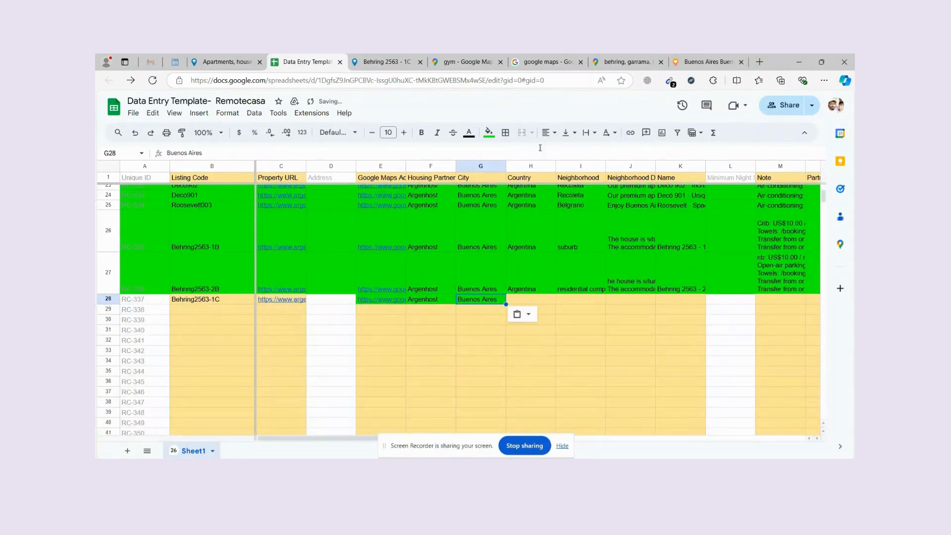
pyautogui.click(534, 281)
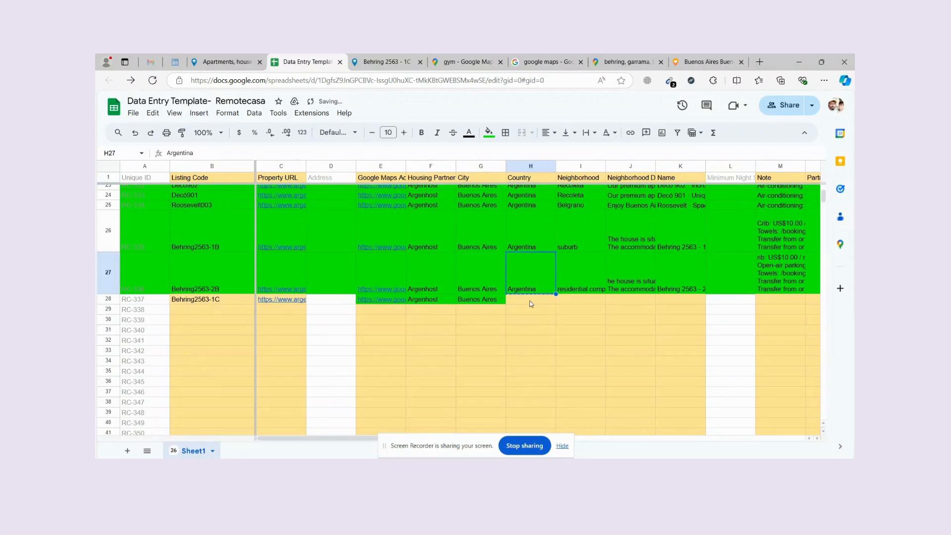
pyautogui.hotkey('ctrl', 'c')
pyautogui.press('Down')
pyautogui.hotkey('ctrl', 'v')
# Select row 28's Neighborhood cell and look for the neighborhood on the listing page.
pyautogui.click(571, 301)
pyautogui.click(582, 179)
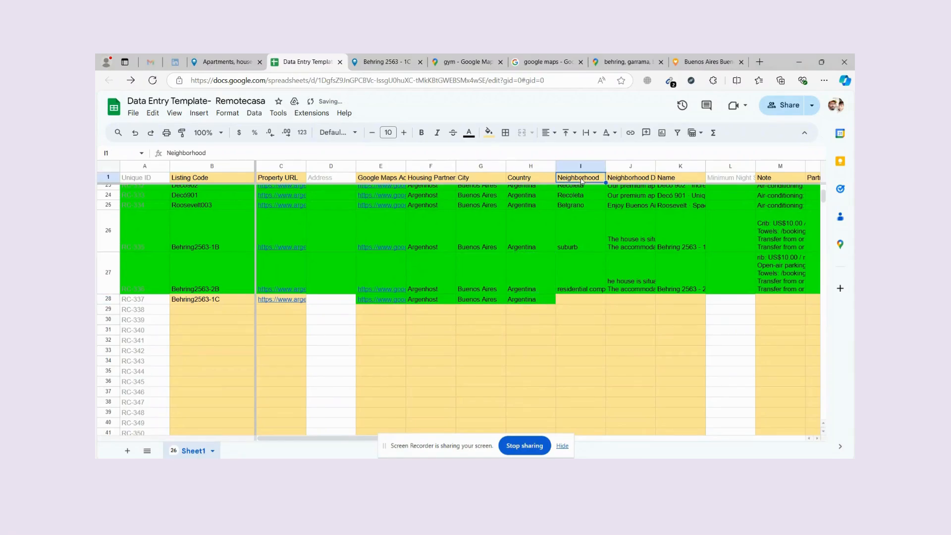
pyautogui.hotkey('ctrl', 'Tab')
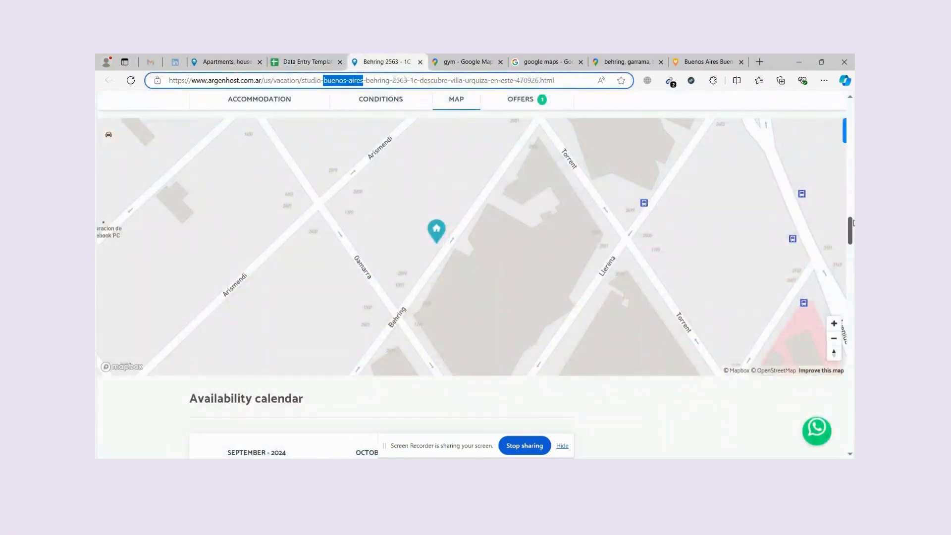
pyautogui.moveTo(851, 222); pyautogui.dragTo(851, 106)
pyautogui.click(327, 58)
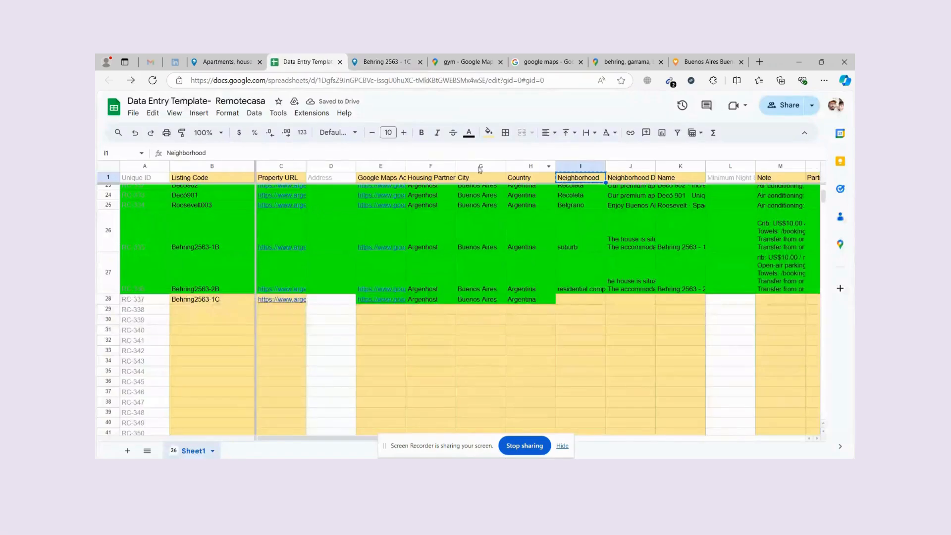
# Select row 28's Neighborhood cell I28 and bring up the listing page.
pyautogui.scroll(7, 578, 197)
pyautogui.moveTo(597, 221)
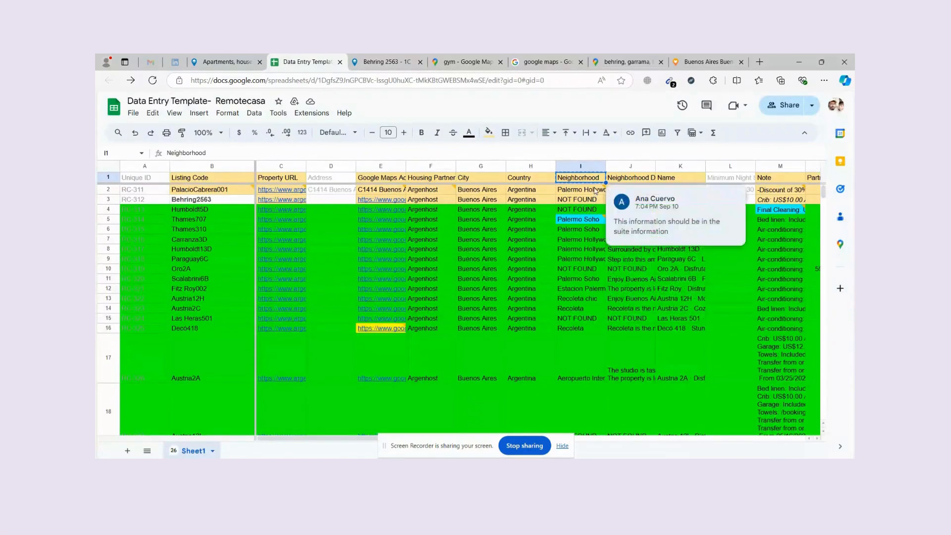
pyautogui.moveTo(592, 191)
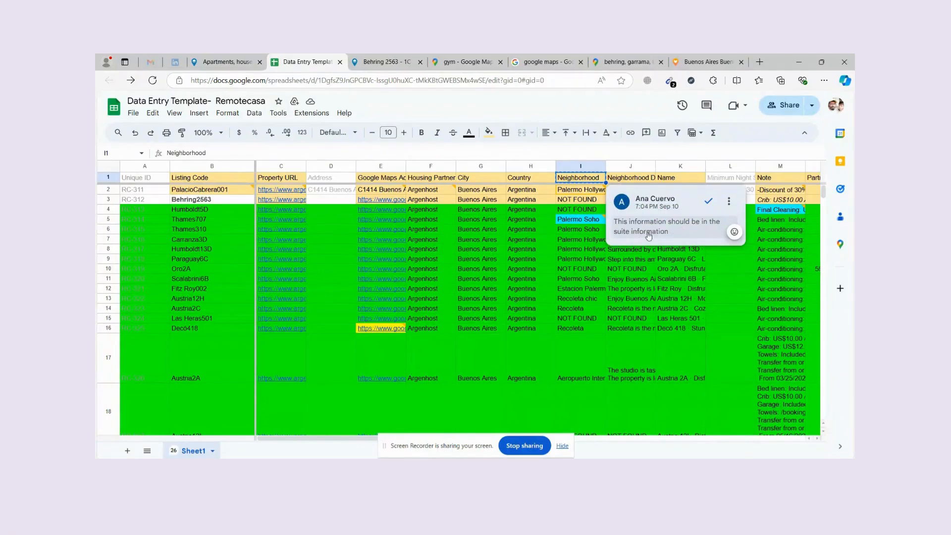
pyautogui.scroll(-10, 498, 310)
pyautogui.scroll(3, 537, 299)
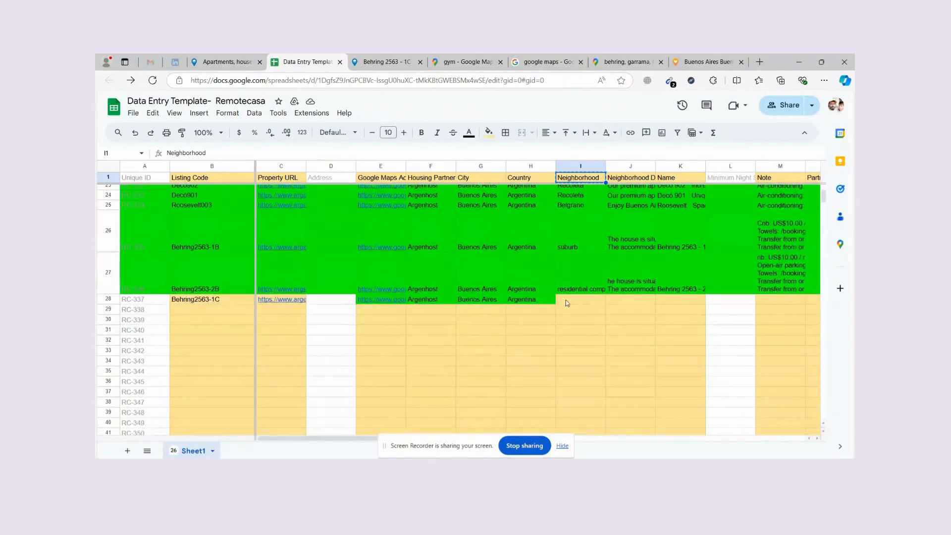
pyautogui.click(567, 301)
pyautogui.click(387, 61)
pyautogui.click(307, 61)
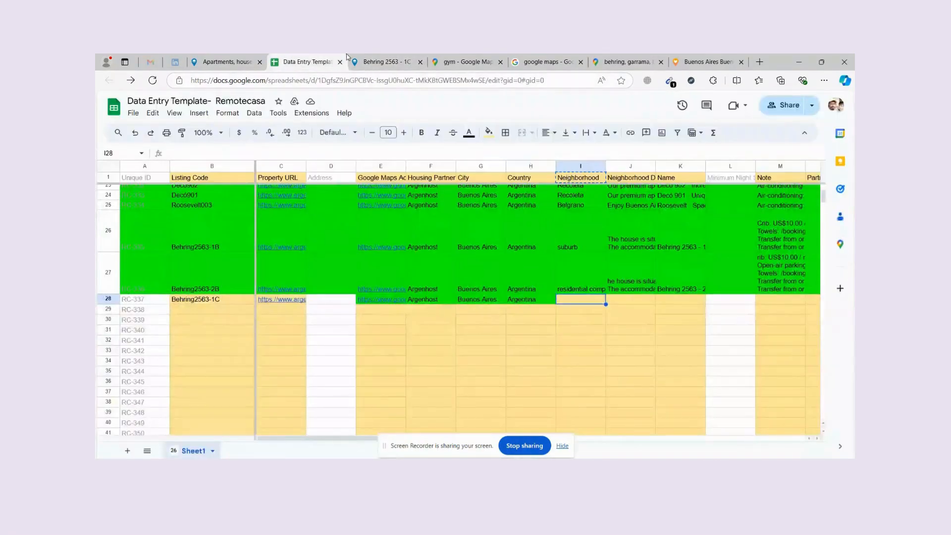
pyautogui.click(393, 62)
# Find 'Neighborhood' on the listing page and select the words 'residential complex'.
pyautogui.hotkey('ctrl', 'f')
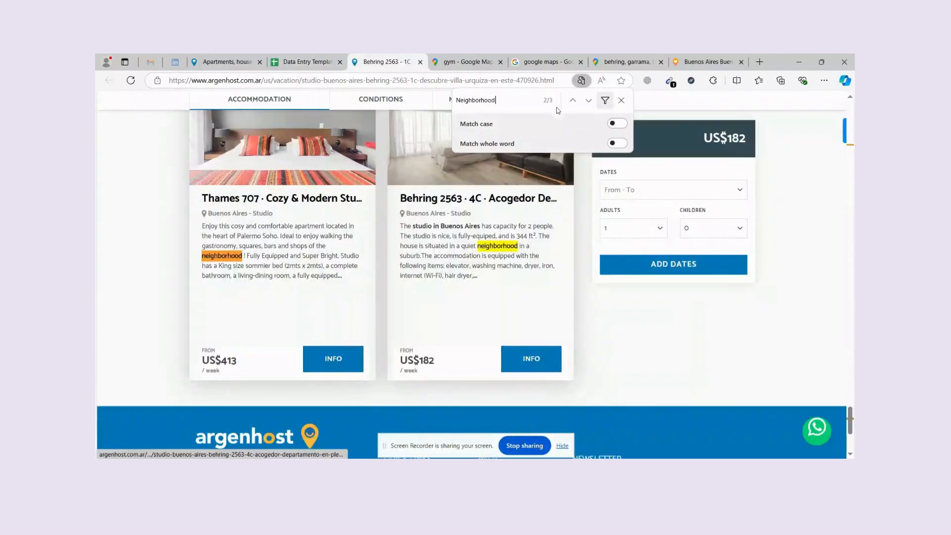
pyautogui.click(589, 100)
pyautogui.click(589, 100)
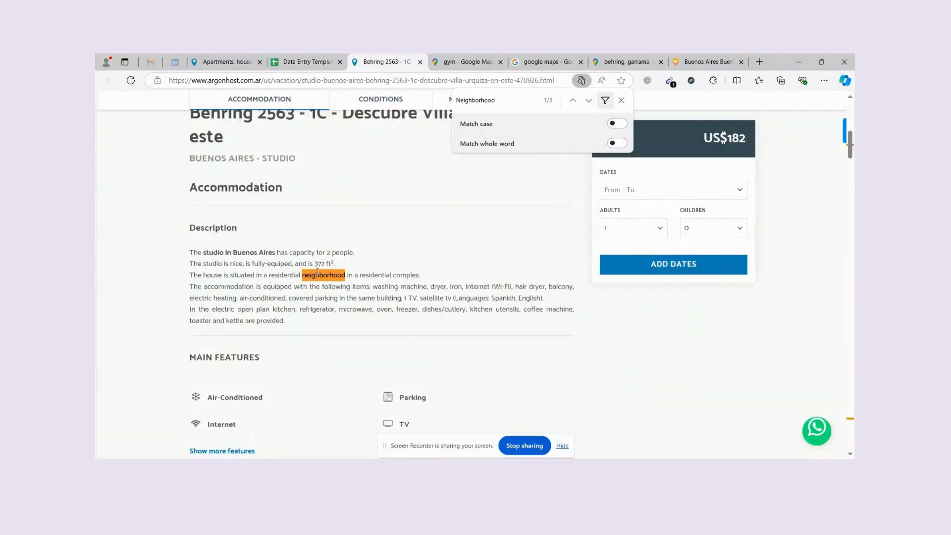
pyautogui.moveTo(318, 272); pyautogui.dragTo(324, 275)
pyautogui.click(254, 276)
pyautogui.moveTo(385, 276); pyautogui.dragTo(419, 276)
# Reconnect the computer to the wireless network.
pyautogui.click(742, 468)
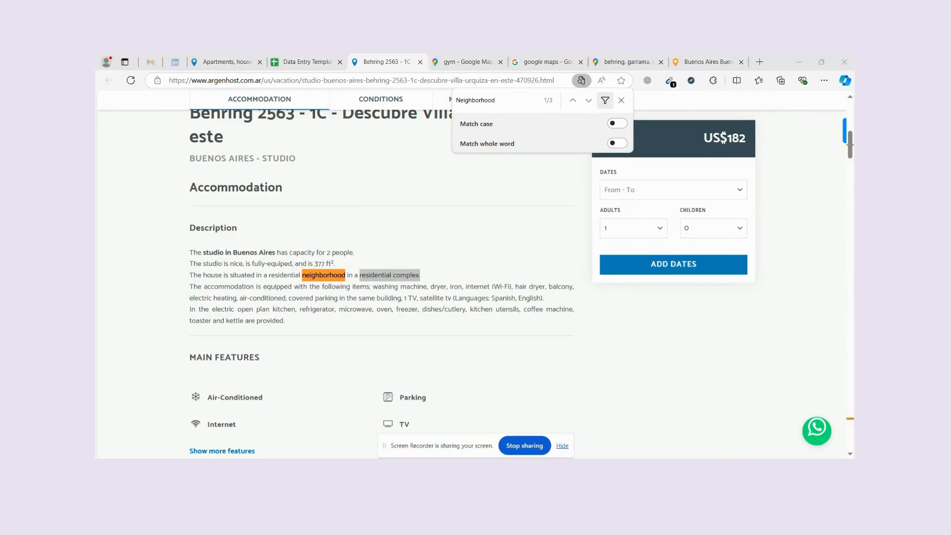
pyautogui.click(779, 196)
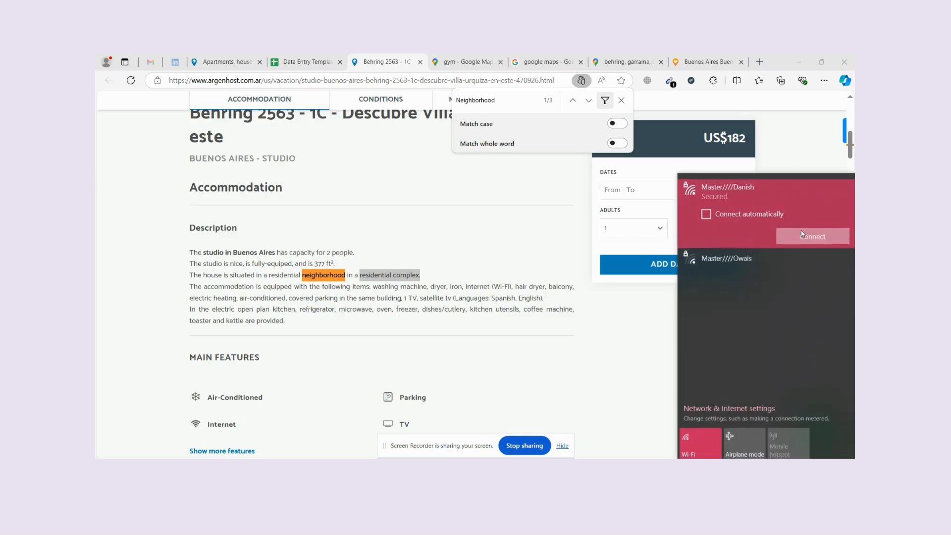
pyautogui.click(803, 233)
pyautogui.click(632, 304)
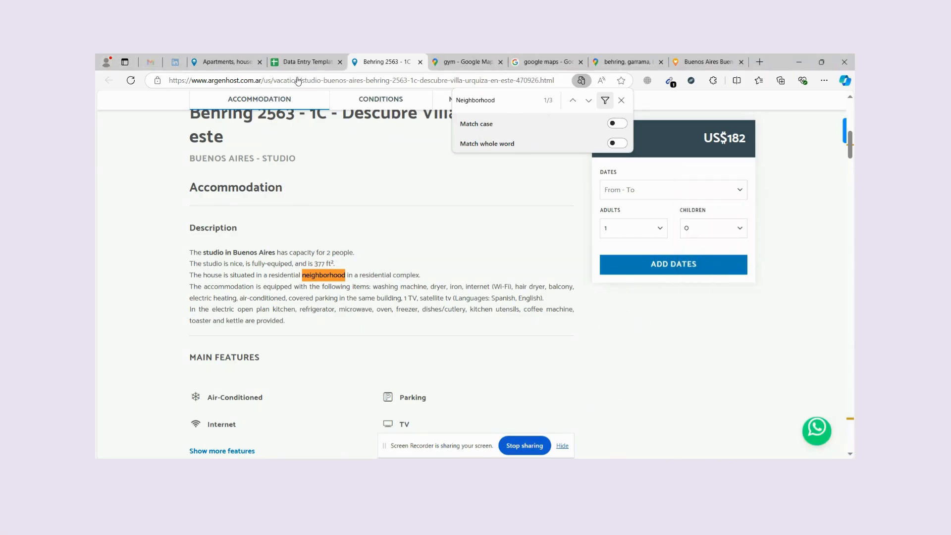
# Paste 'residential complex' into cell I28 and confirm it.
pyautogui.click(305, 62)
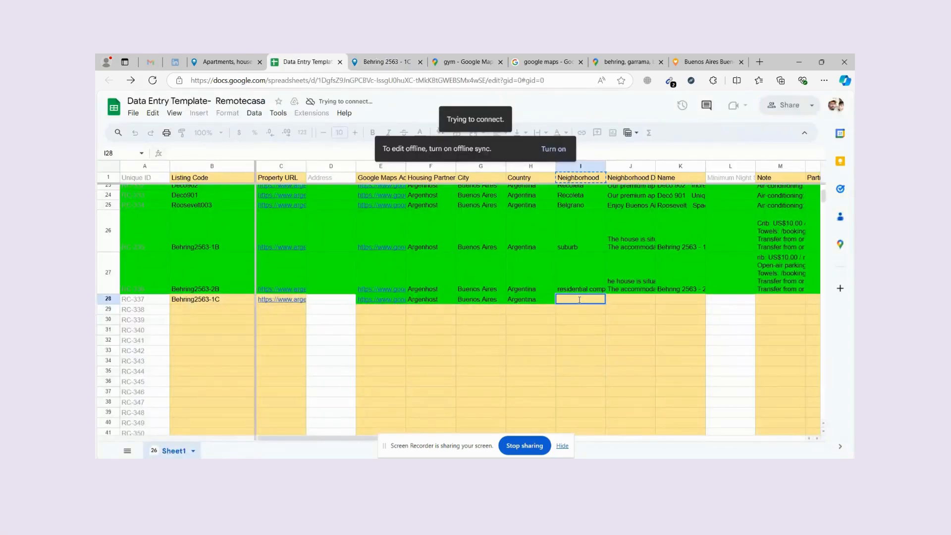
pyautogui.doubleClick(582, 300)
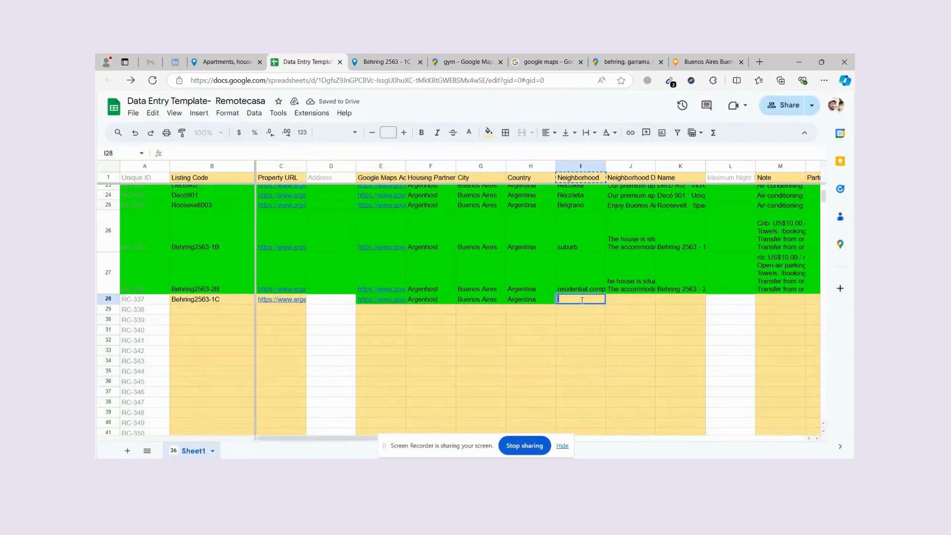
pyautogui.hotkey('ctrl', 'v')
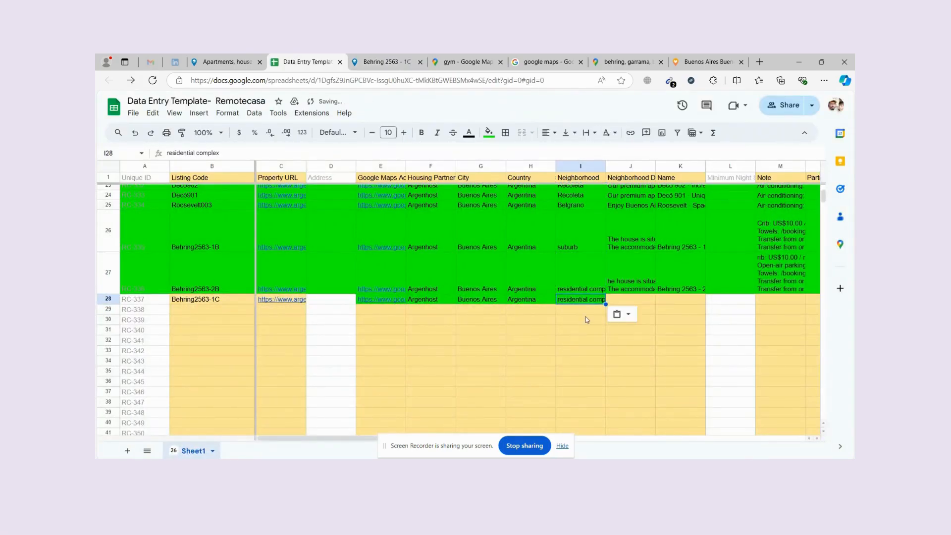
pyautogui.press('Tab')
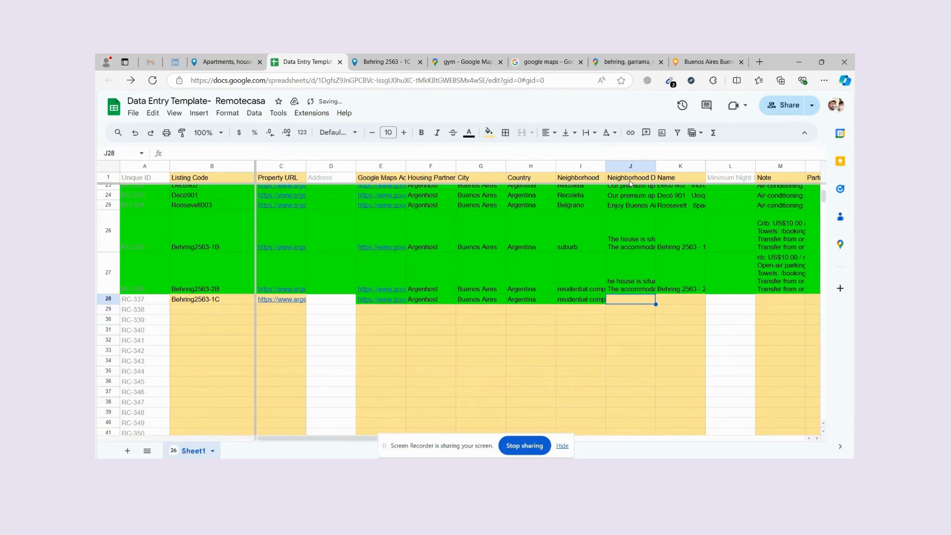
pyautogui.hotkey('ctrl', 'Tab')
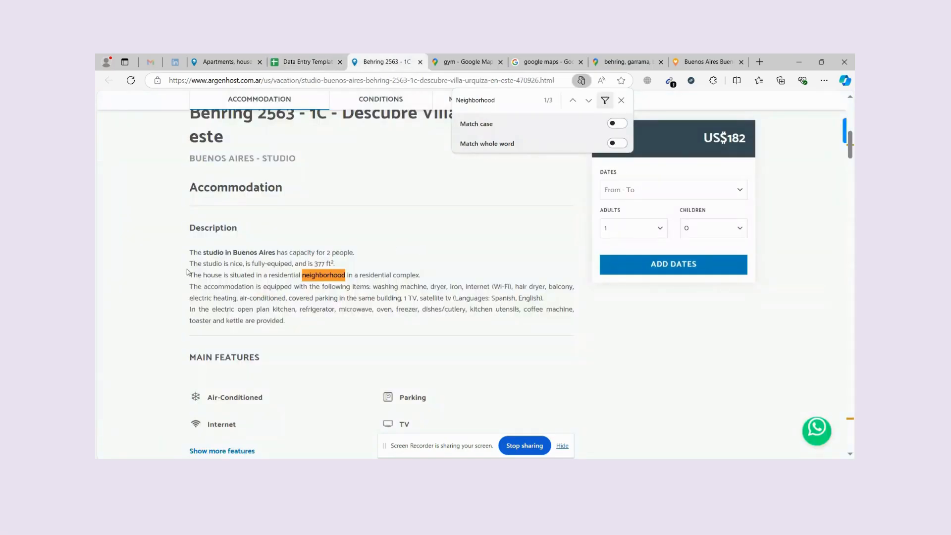
# Paste the studio's description paragraphs into the Neighborhood Description cell J28.
pyautogui.moveTo(186, 272); pyautogui.dragTo(547, 302)
pyautogui.hotkey('ctrl', 'c')
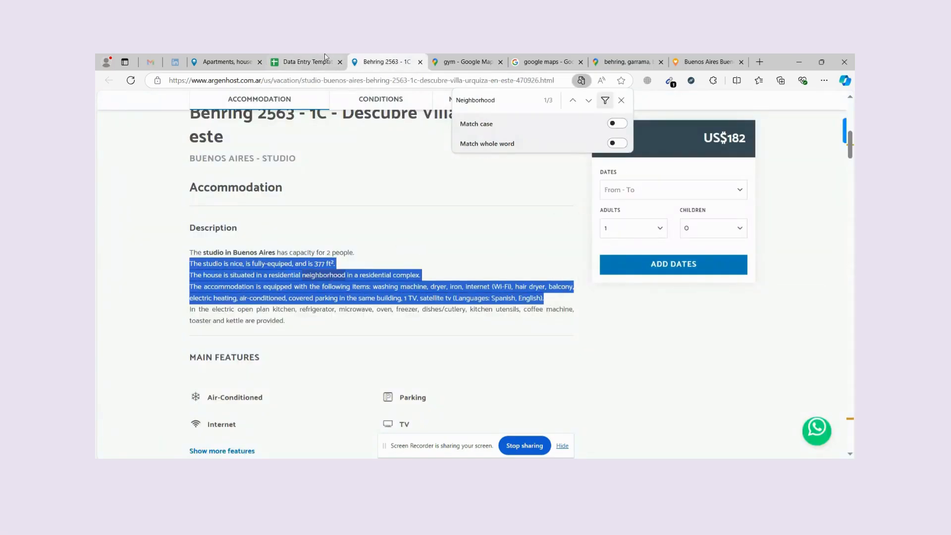
pyautogui.click(325, 57)
pyautogui.doubleClick(625, 299)
pyautogui.hotkey('ctrl', 'v')
pyautogui.click(596, 334)
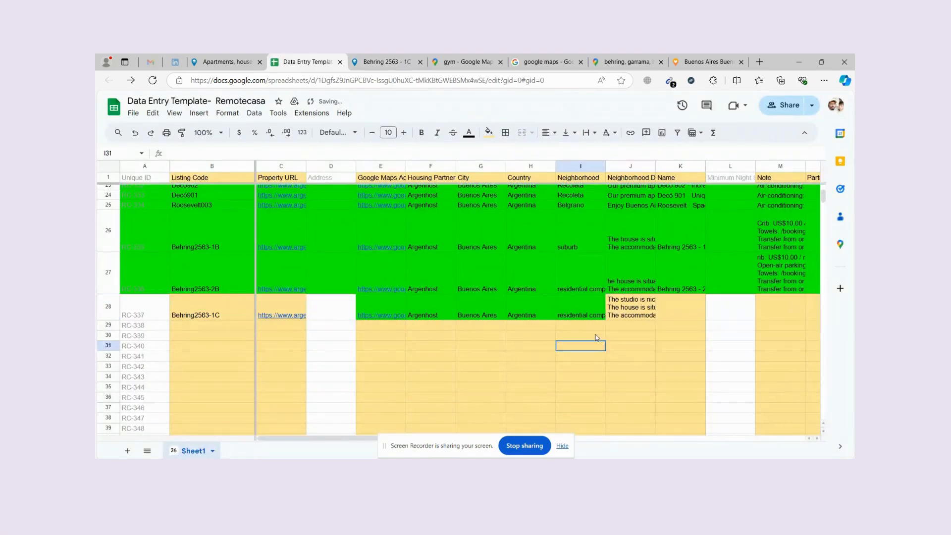
pyautogui.scroll(10, 641, 254)
pyautogui.moveTo(659, 214)
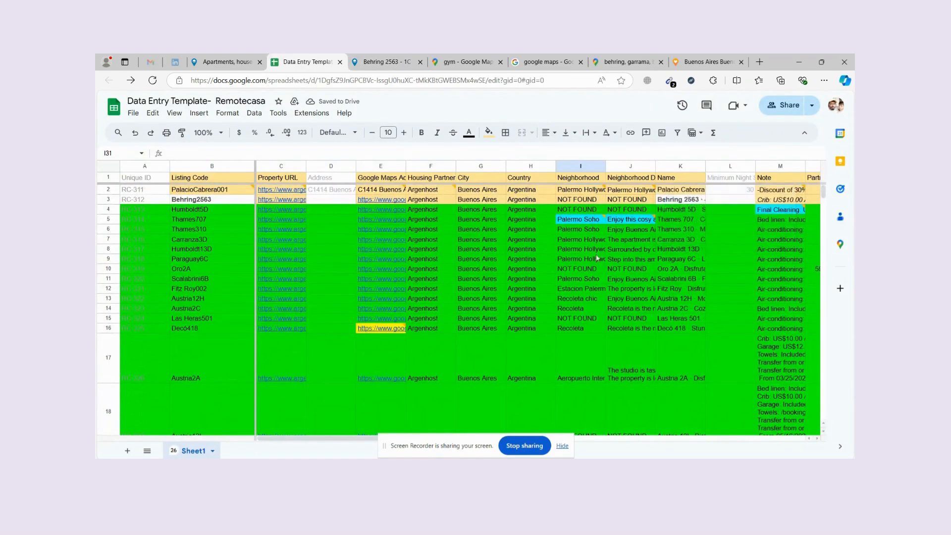
pyautogui.scroll(-8, 647, 342)
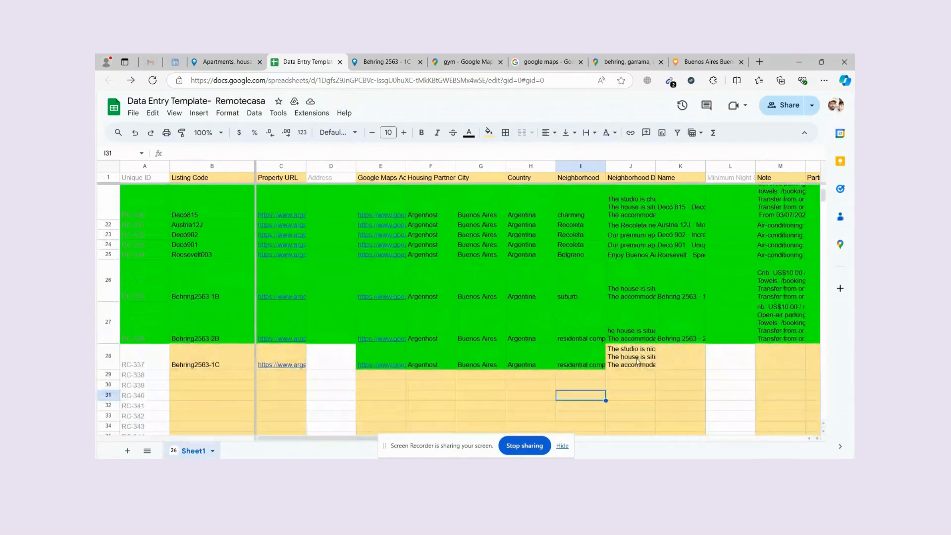
pyautogui.click(672, 357)
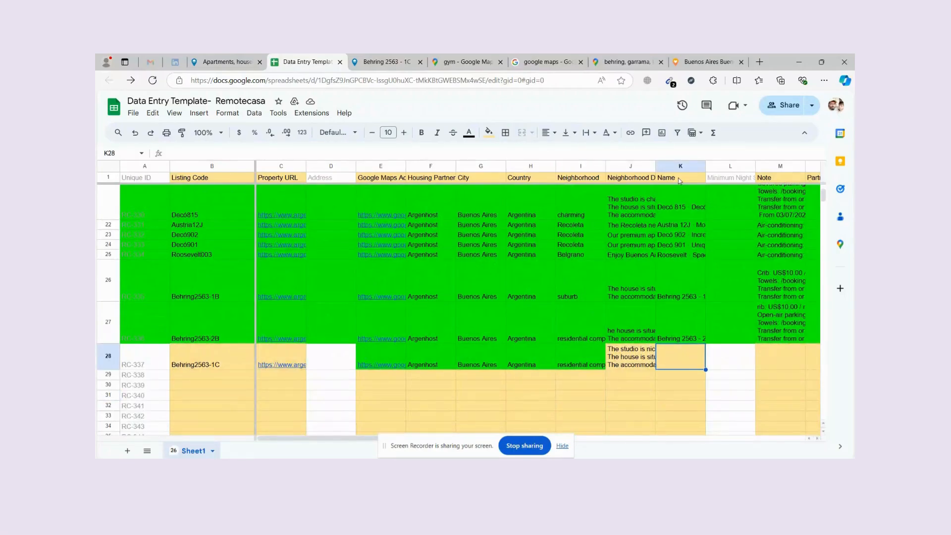
pyautogui.click(386, 61)
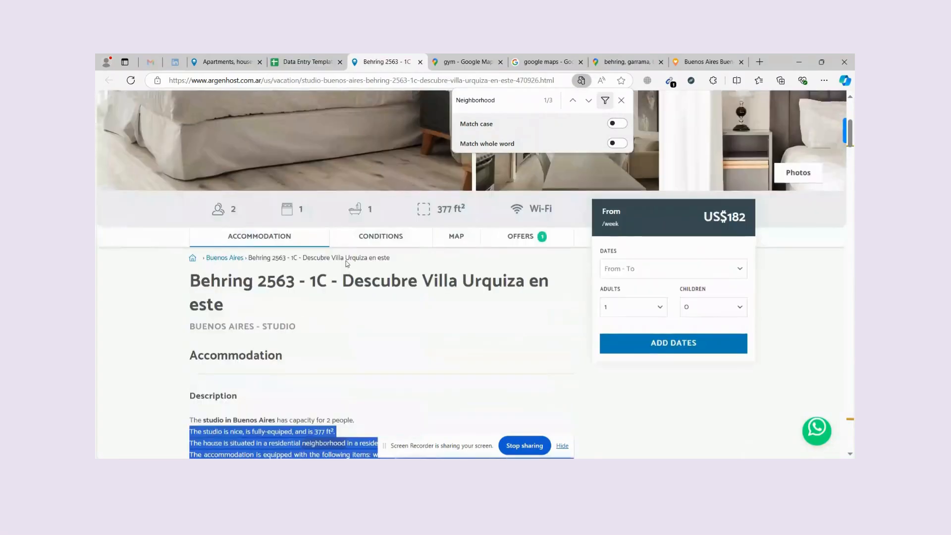
pyautogui.tripleClick(341, 281)
pyautogui.press('Escape')
pyautogui.click(331, 59)
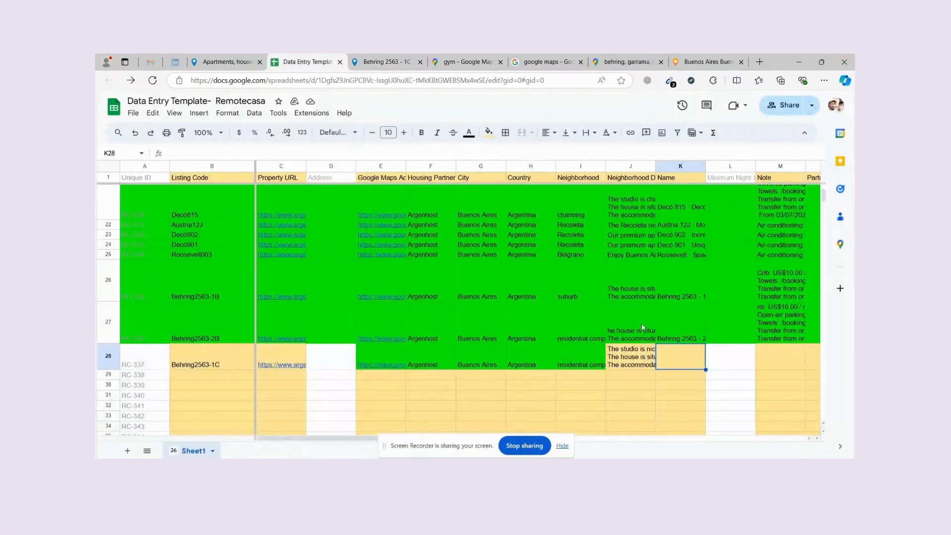
pyautogui.doubleClick(687, 355)
pyautogui.hotkey('ctrl', 'v')
pyautogui.moveTo(647, 379); pyautogui.dragTo(647, 382)
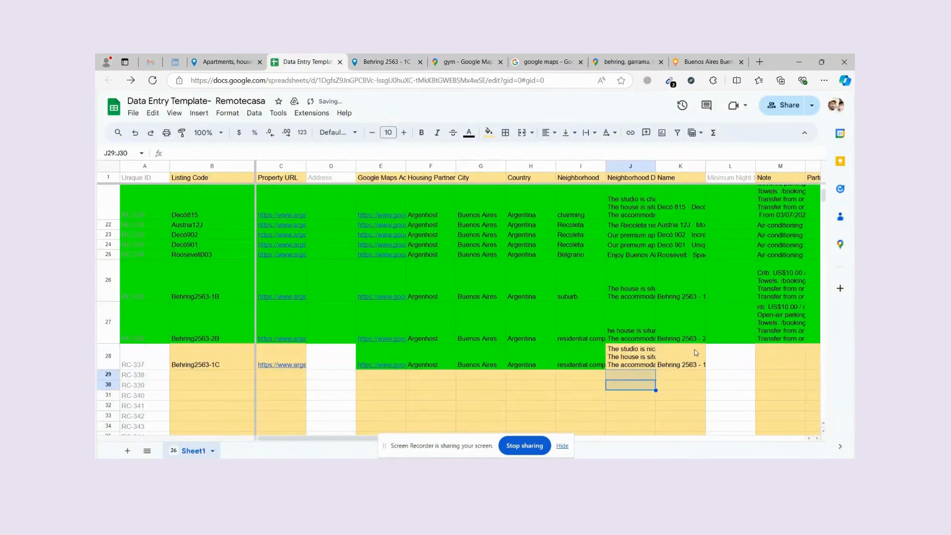
pyautogui.click(698, 350)
pyautogui.press('Right')
pyautogui.press('Right')
pyautogui.press('Right')
pyautogui.press('Right')
pyautogui.press('Right')
pyautogui.press('Right')
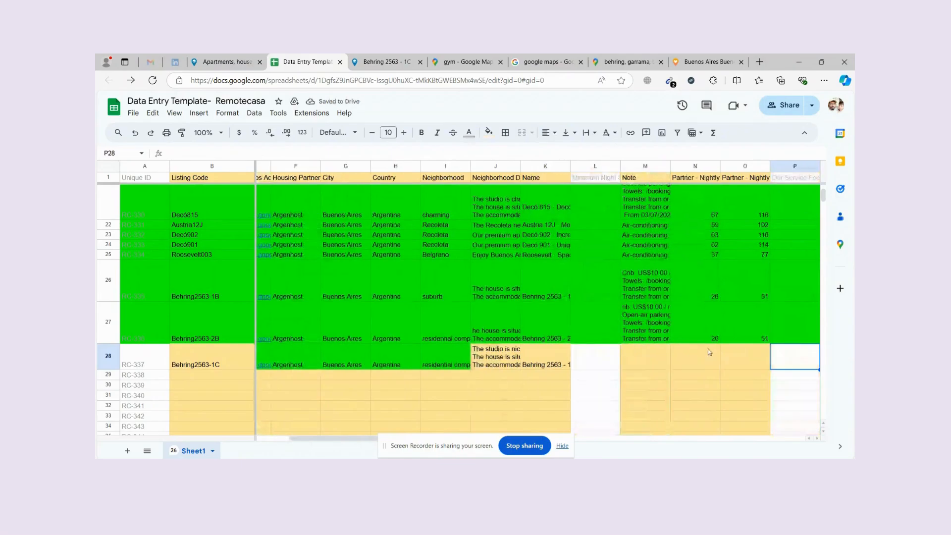
pyautogui.scroll(10, 621, 245)
# Paste the optional services—crib, parking, towels, airport transfers—into Note cell M28, followed by a comma.
pyautogui.moveTo(606, 194)
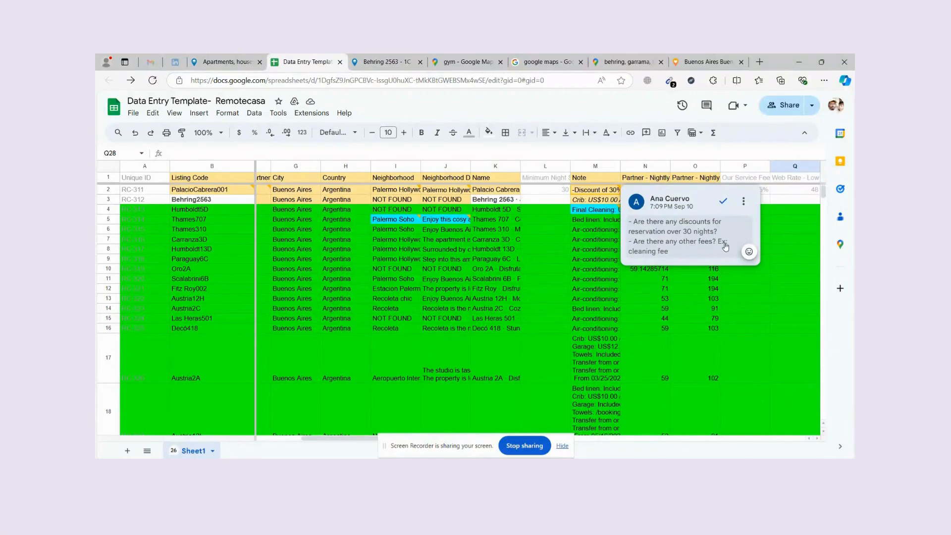
pyautogui.scroll(-10, 625, 258)
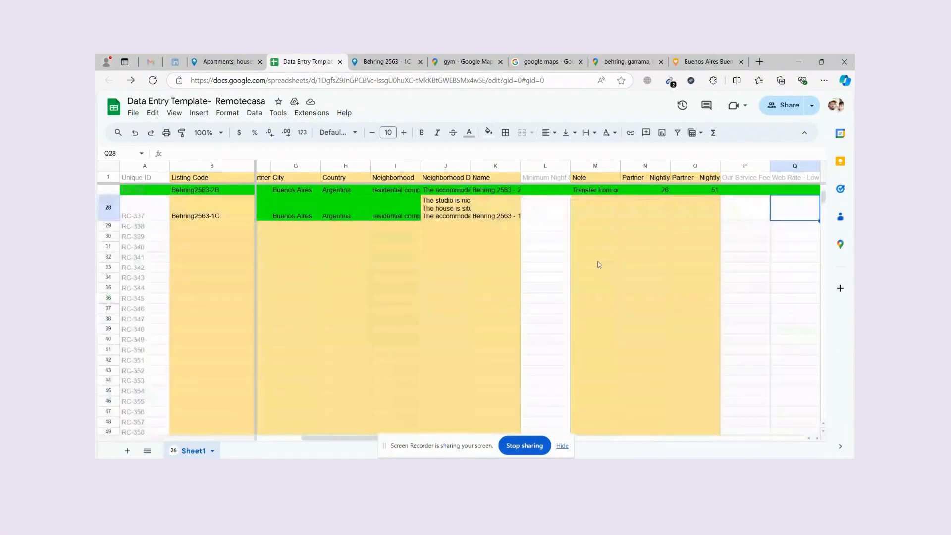
pyautogui.click(600, 264)
pyautogui.hotkey('ctrl', 'Tab')
pyautogui.scroll(-15, 362, 284)
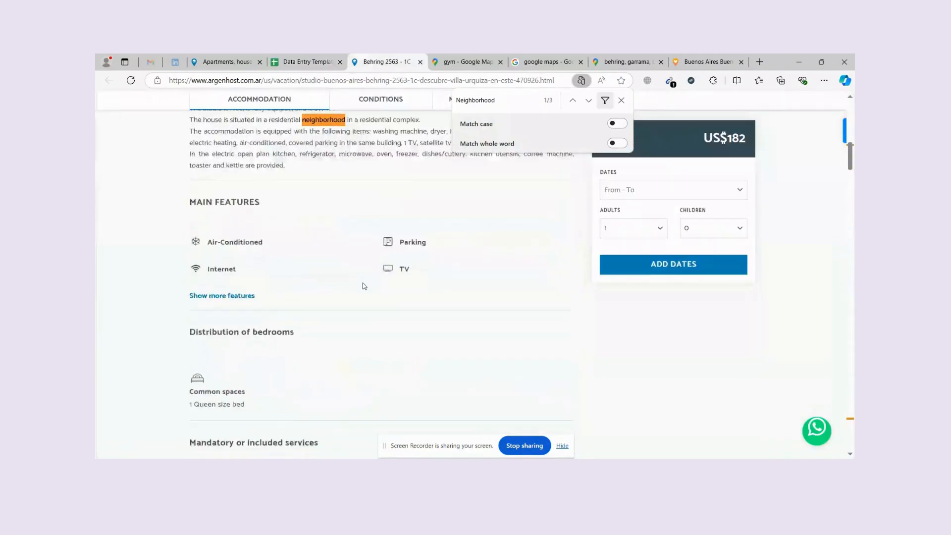
pyautogui.scroll(5, 365, 286)
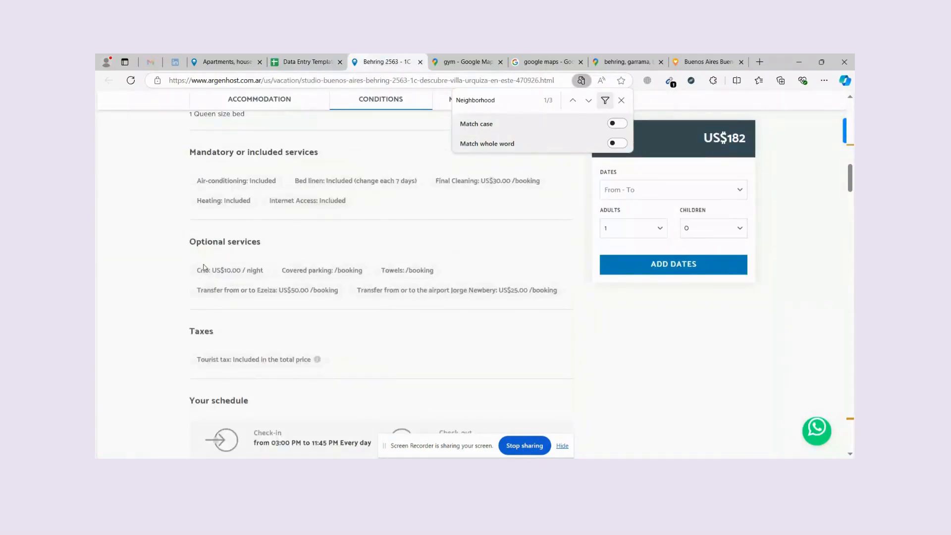
pyautogui.moveTo(202, 271); pyautogui.dragTo(555, 288)
pyautogui.hotkey('ctrl', 'c')
pyautogui.hotkey('ctrl', 'shift', 'Tab')
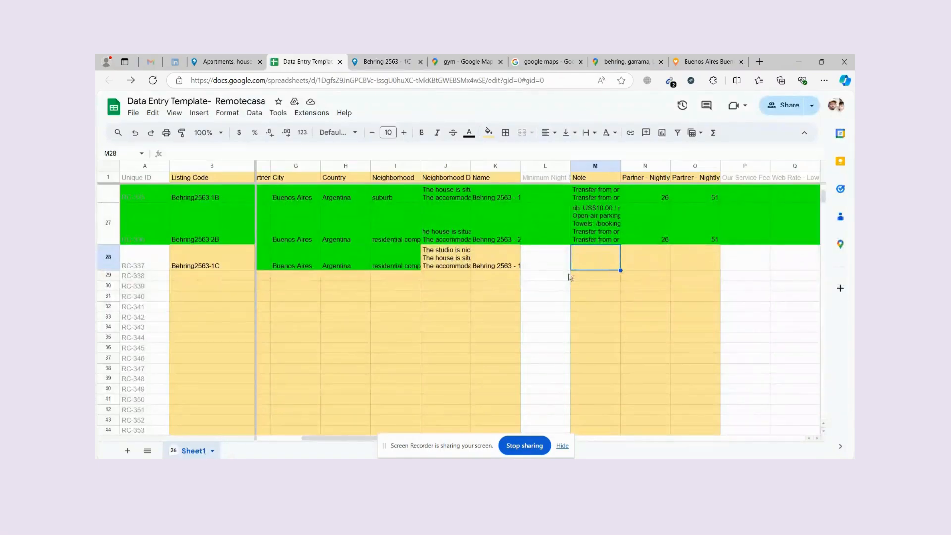
pyautogui.doubleClick(575, 254)
pyautogui.hotkey('ctrl', 'v')
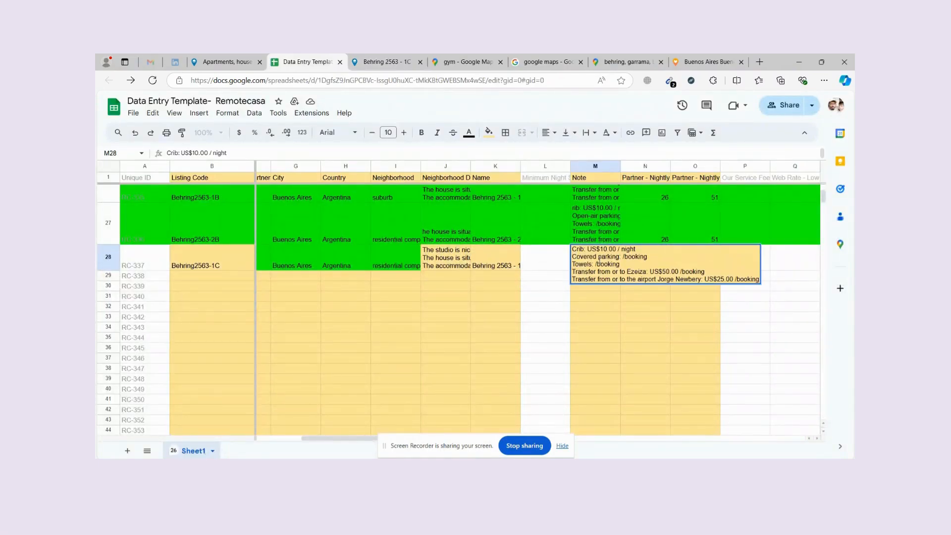
pyautogui.write(',')
# Append the 30% discount offer with its date range to the note and commit it.
pyautogui.click(425, 57)
pyautogui.scroll(-15, 417, 297)
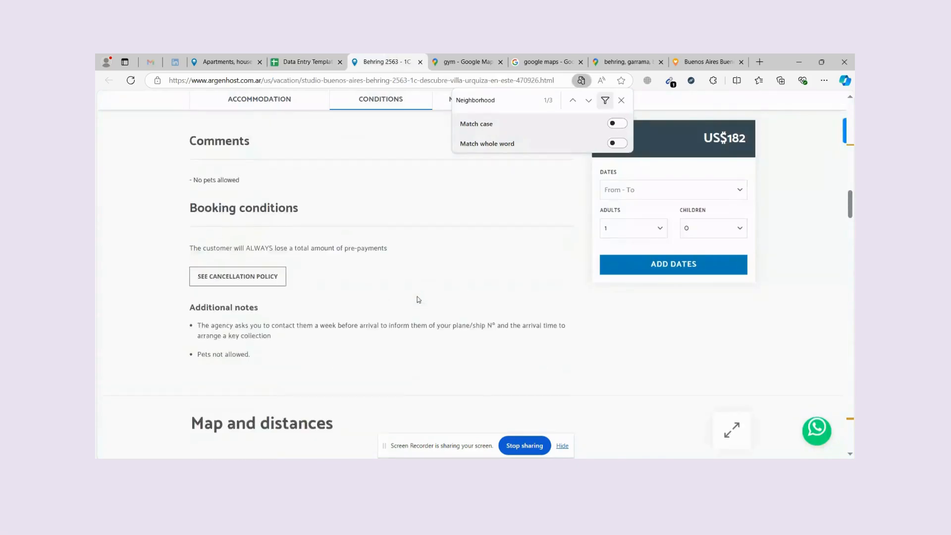
pyautogui.scroll(-15, 391, 306)
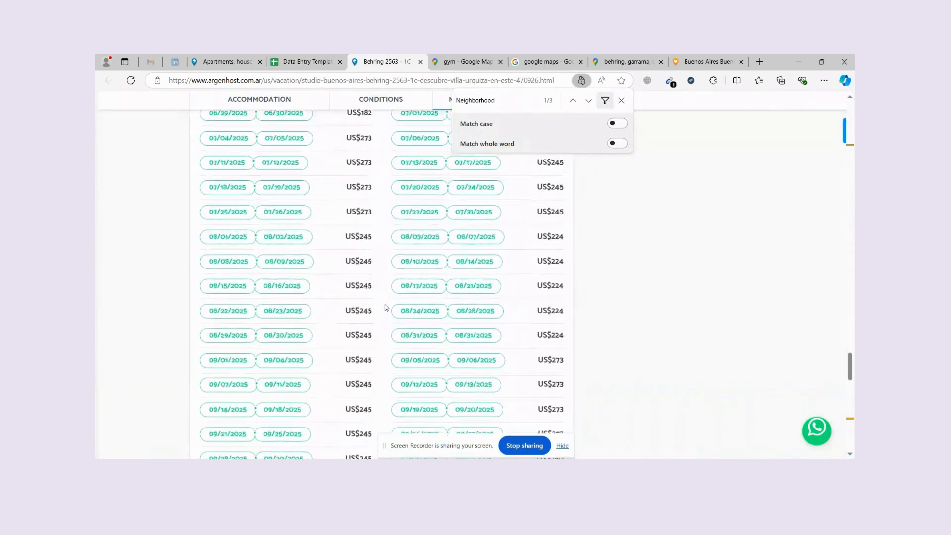
pyautogui.scroll(3, 189, 253)
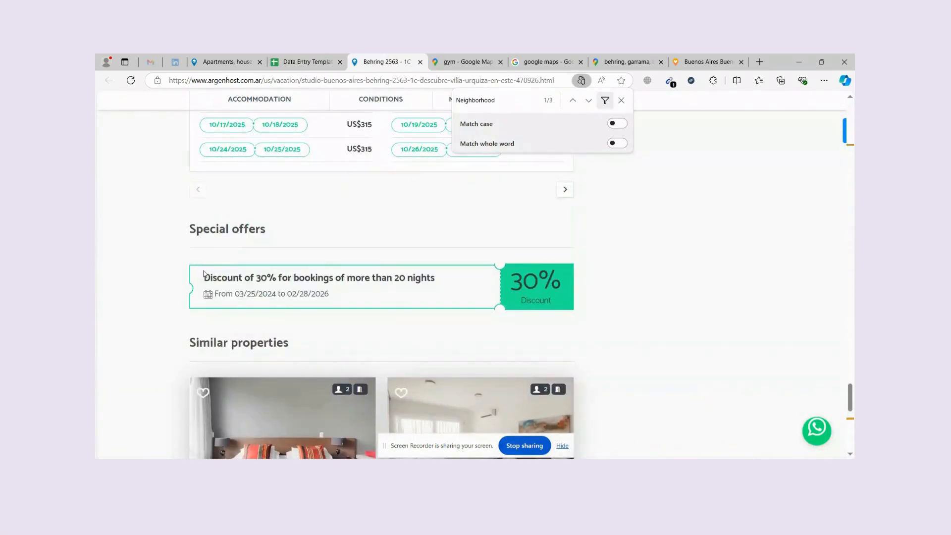
pyautogui.moveTo(204, 274); pyautogui.dragTo(422, 297)
pyautogui.hotkey('ctrl', 'shift', 'Tab')
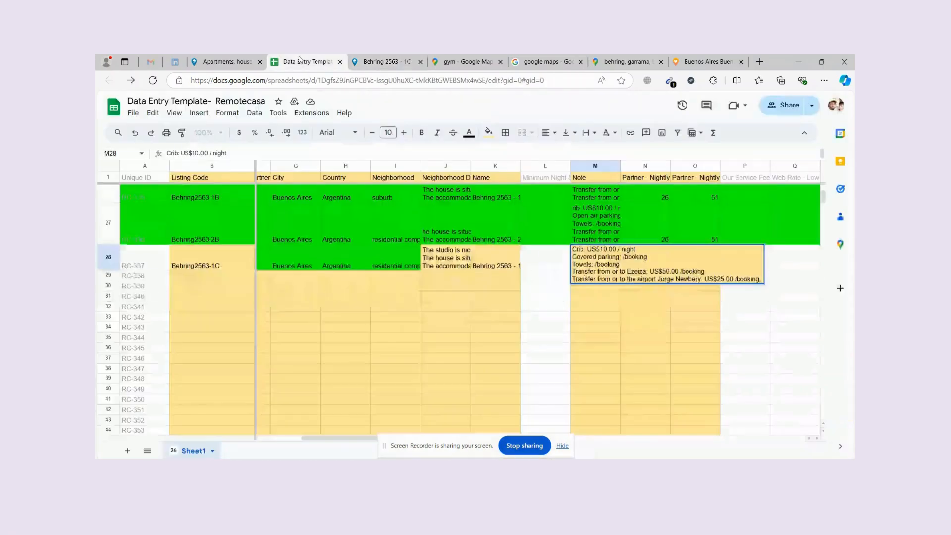
pyautogui.hotkey('ctrl', 'v')
pyautogui.click(654, 313)
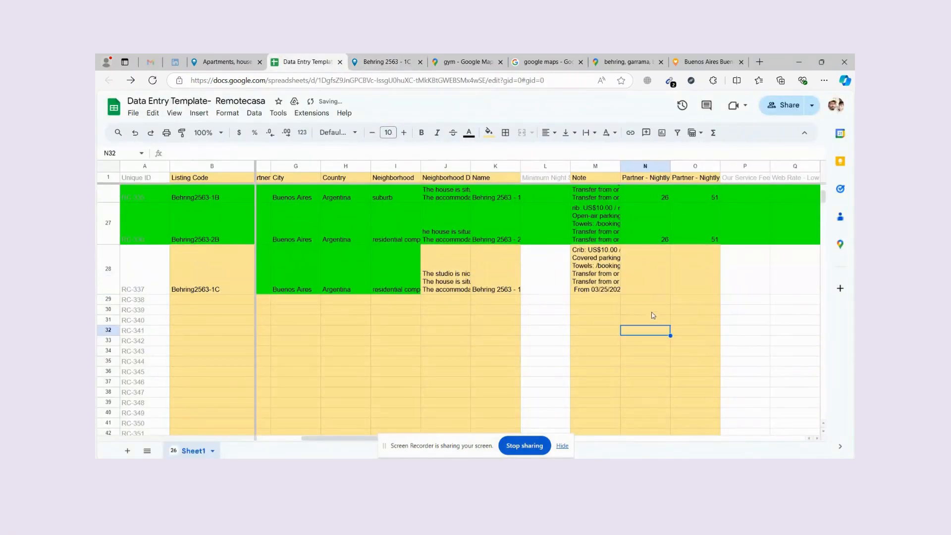
# Read the nightly rate column notes and select row 28's lowest nightly rate cell.
pyautogui.scroll(10, 675, 265)
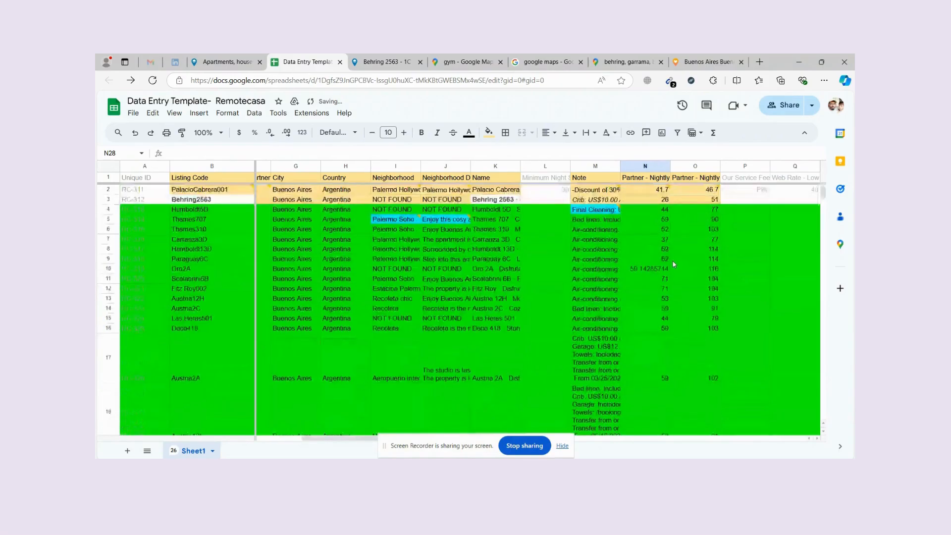
pyautogui.moveTo(661, 192)
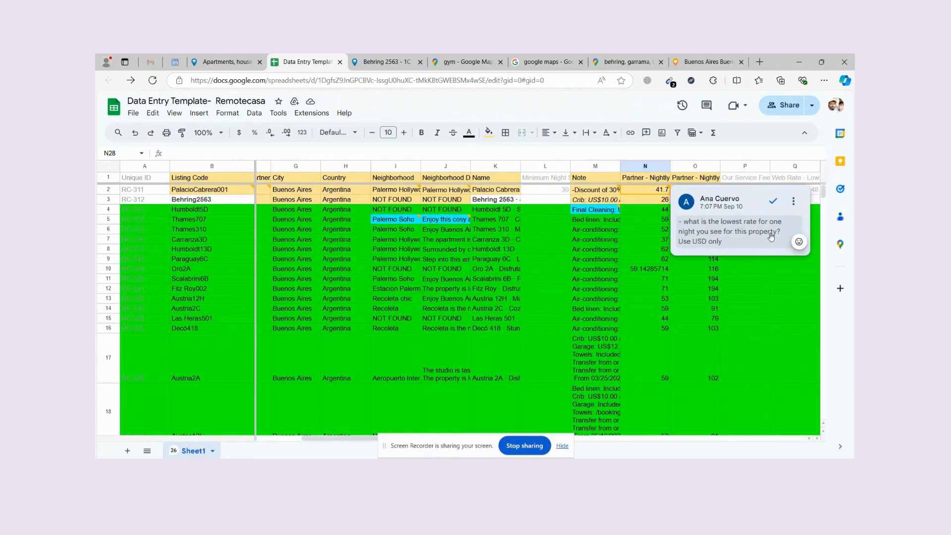
pyautogui.click(680, 194)
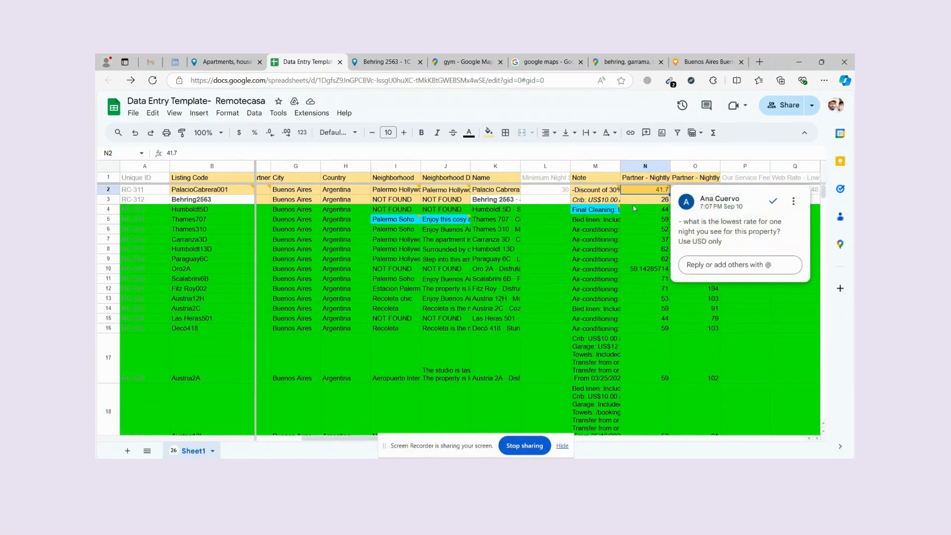
pyautogui.press('Right')
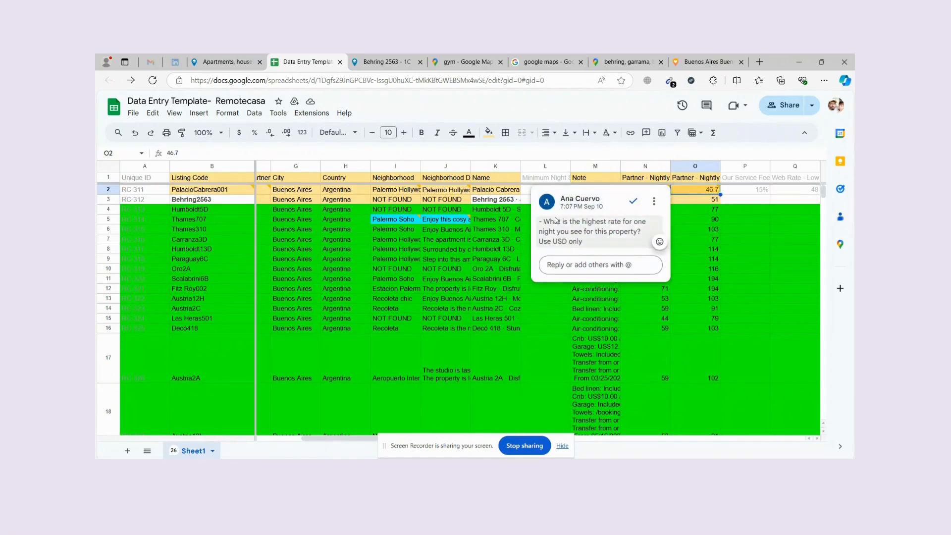
pyautogui.scroll(-6, 674, 305)
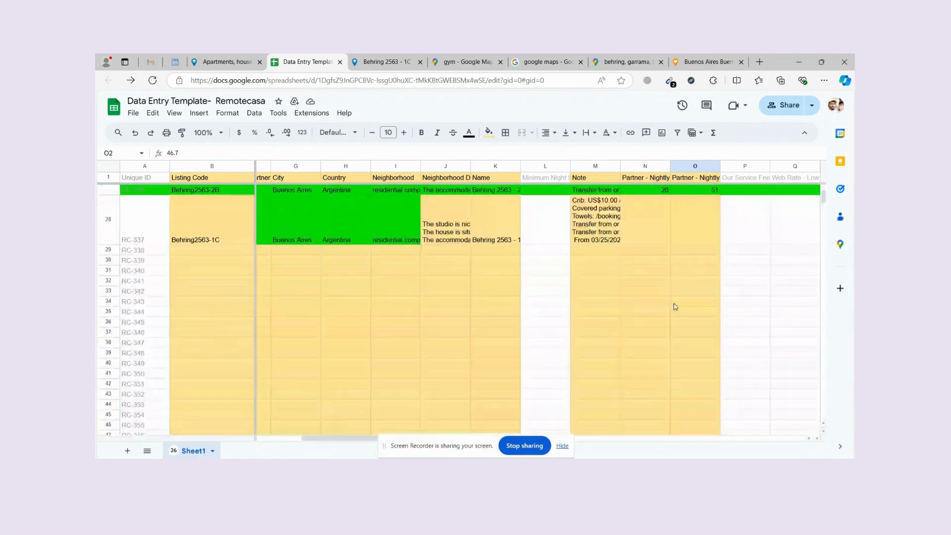
pyautogui.click(651, 236)
# Check the listing's price and enter =217/7, giving a lowest nightly rate of 31.
pyautogui.click(367, 62)
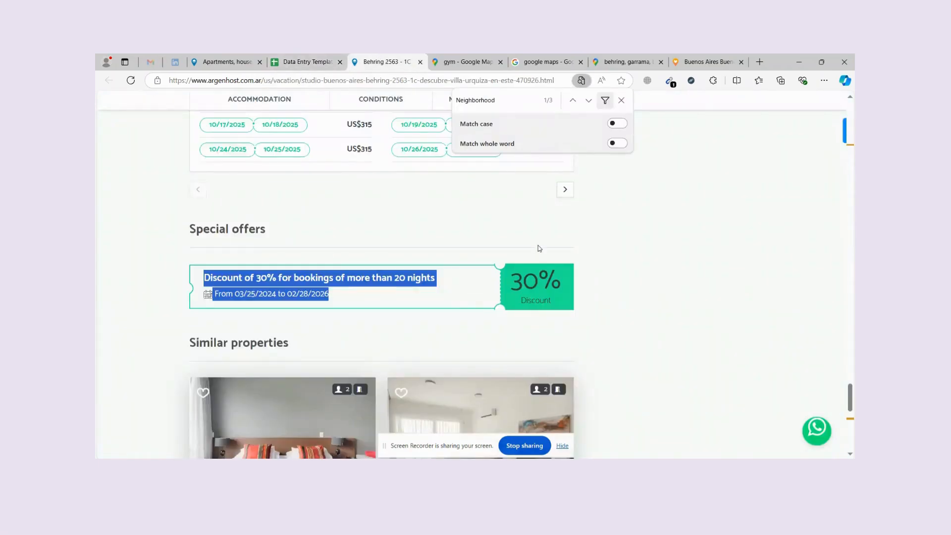
pyautogui.scroll(10, 538, 246)
pyautogui.click(621, 101)
pyautogui.scroll(8, 631, 246)
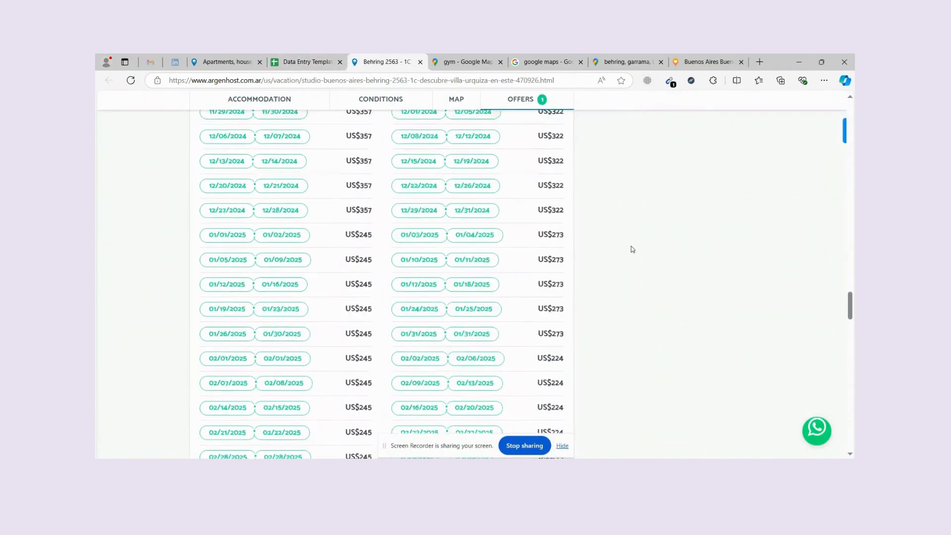
pyautogui.scroll(7, 631, 248)
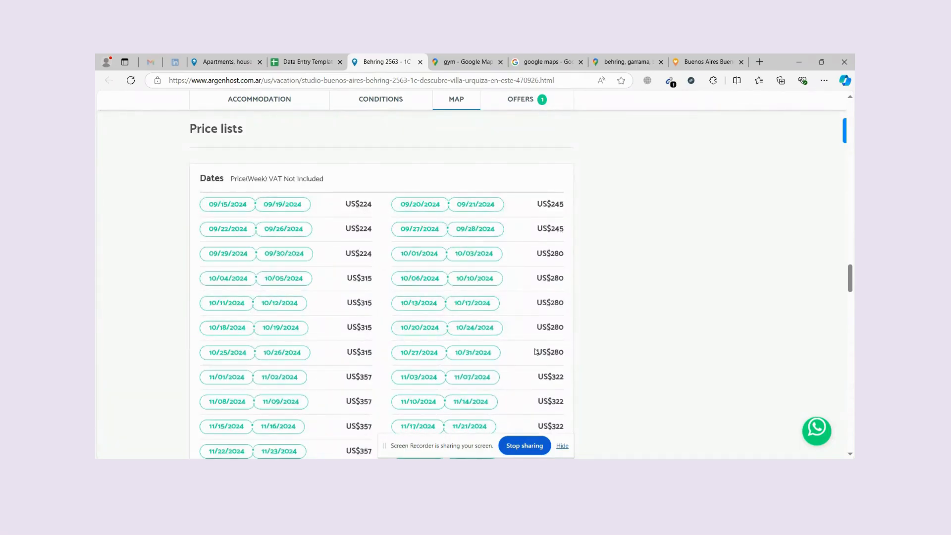
pyautogui.scroll(-7, 535, 351)
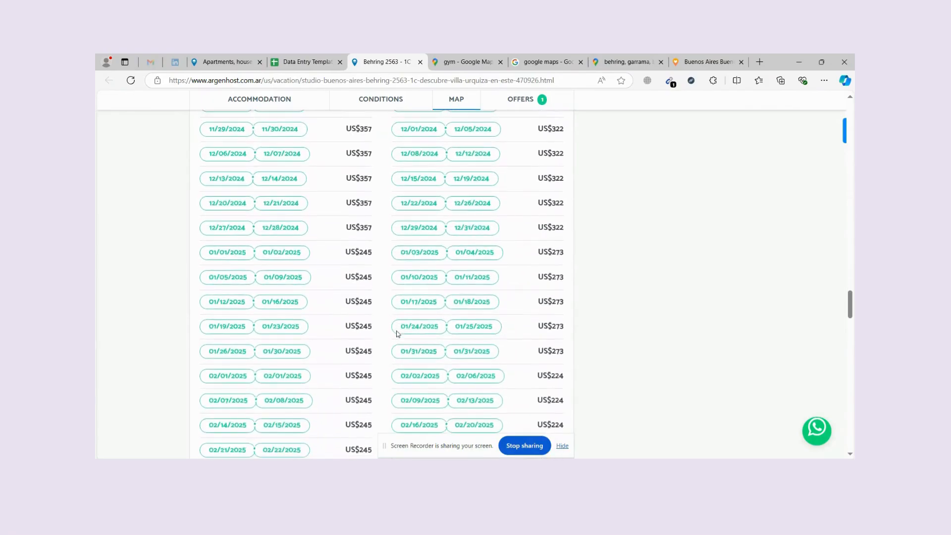
pyautogui.scroll(-7, 397, 334)
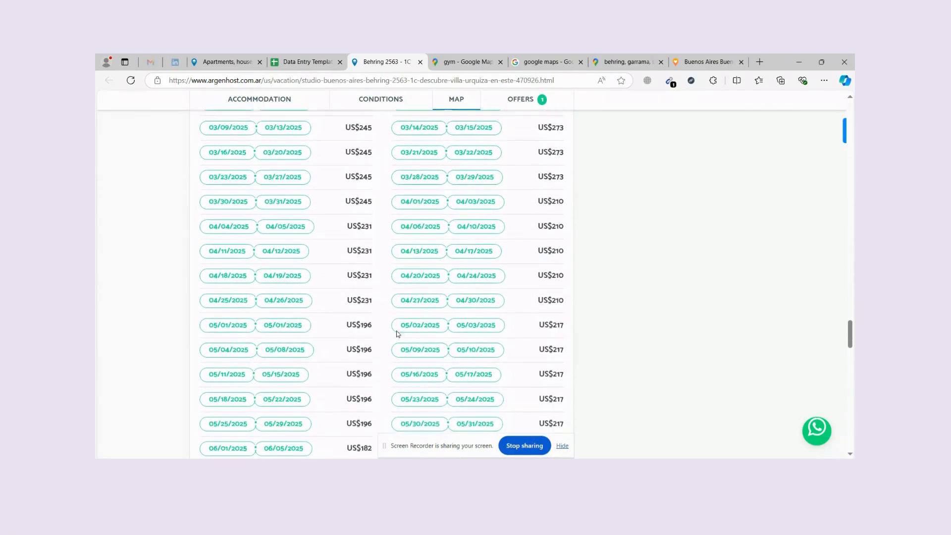
pyautogui.scroll(-6, 397, 333)
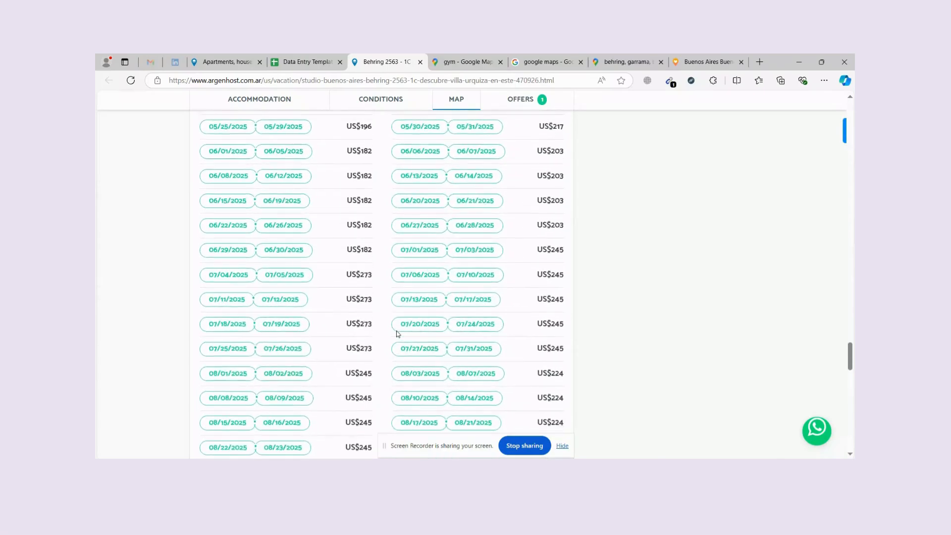
pyautogui.scroll(-7, 397, 334)
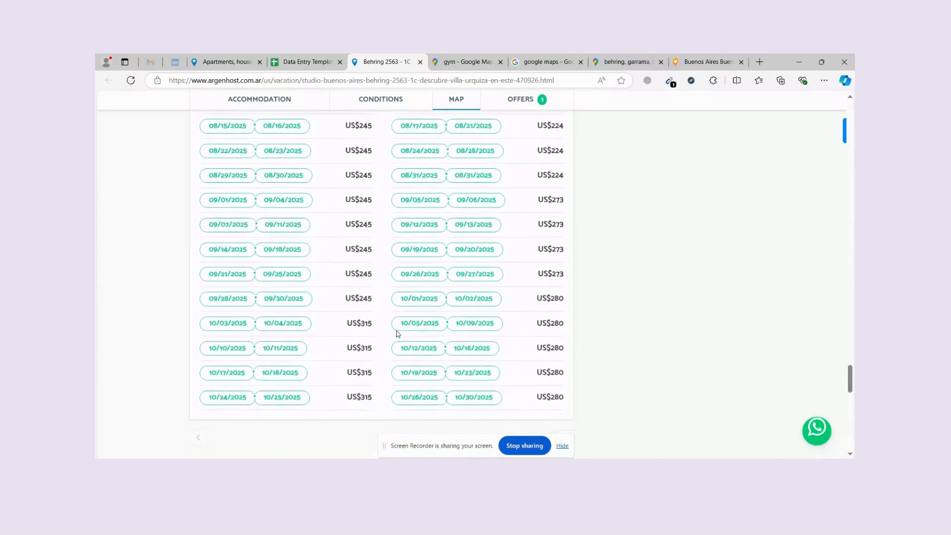
pyautogui.hotkey('ctrl', 'shift', 'Tab')
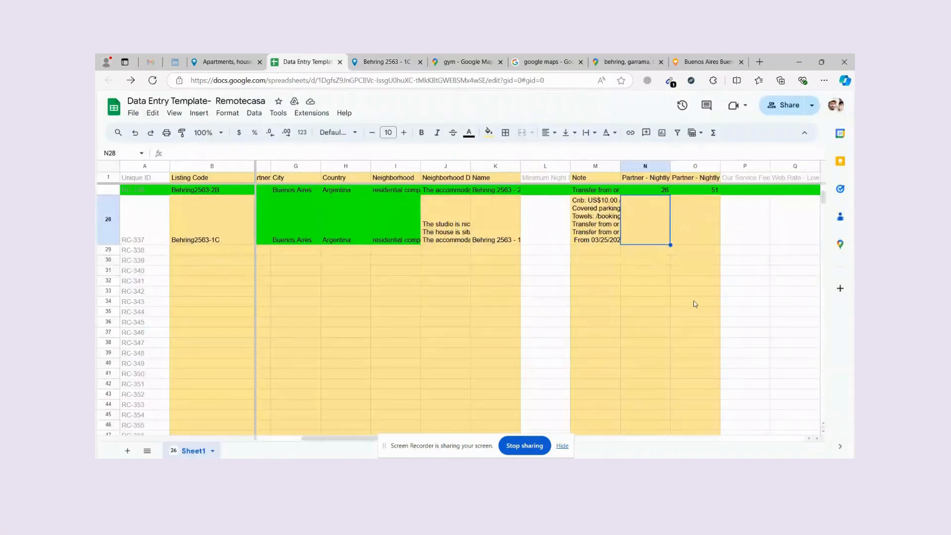
pyautogui.scroll(3, 636, 243)
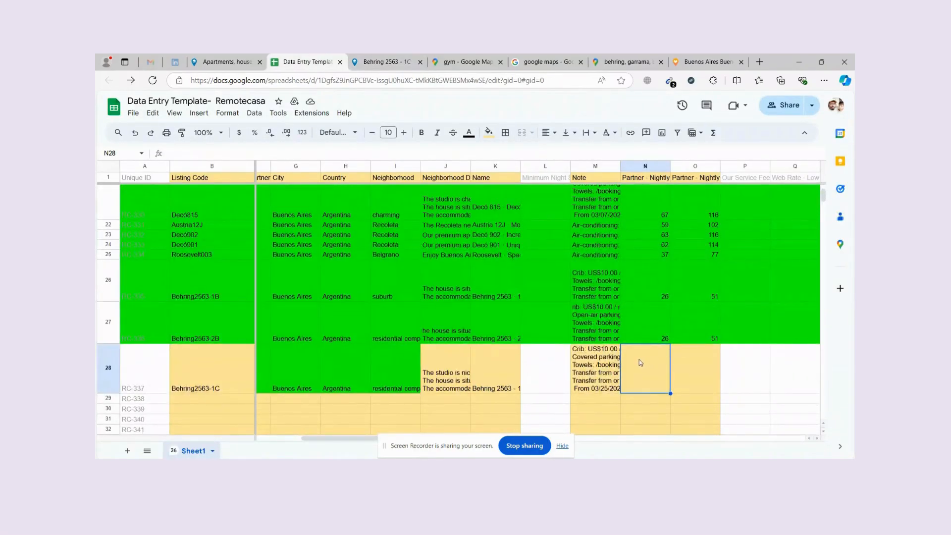
pyautogui.write('=217/')
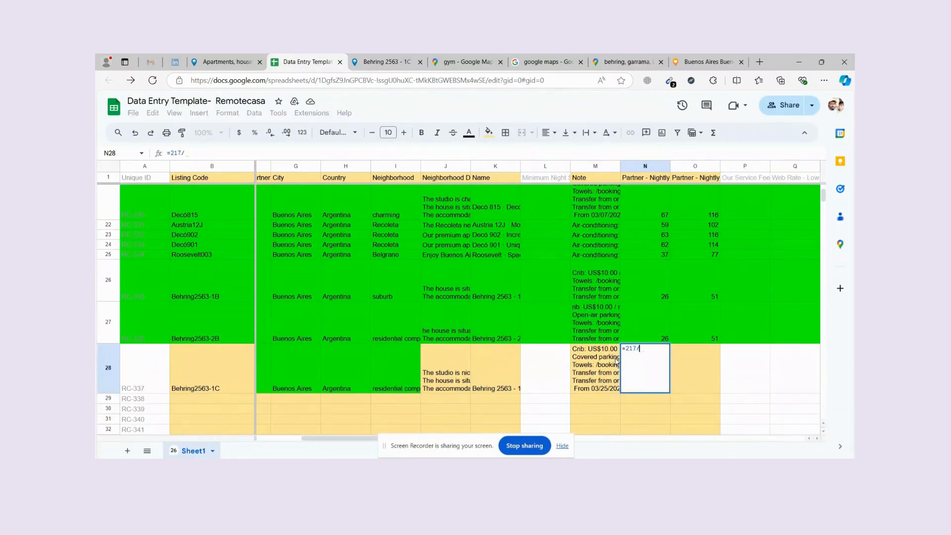
pyautogui.write('7')
pyautogui.click(698, 370)
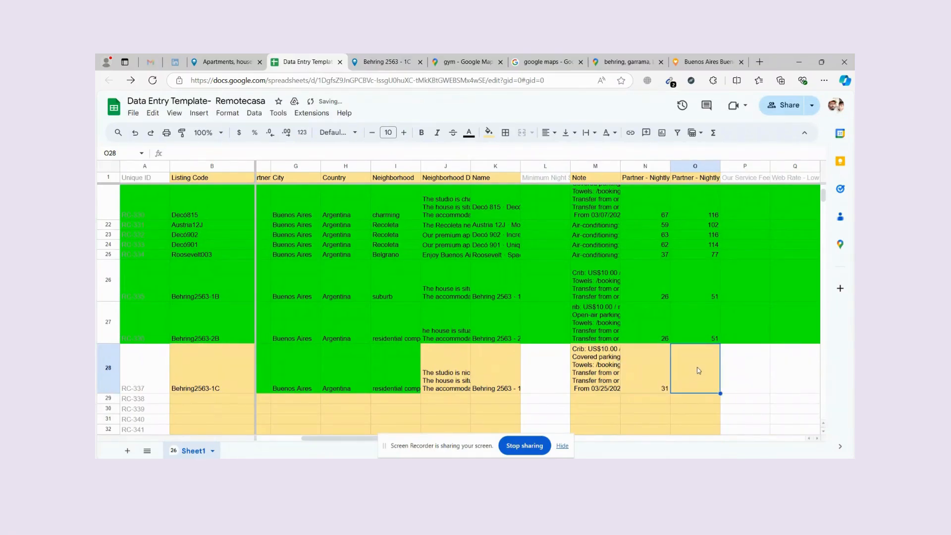
pyautogui.click(474, 58)
pyautogui.click(404, 58)
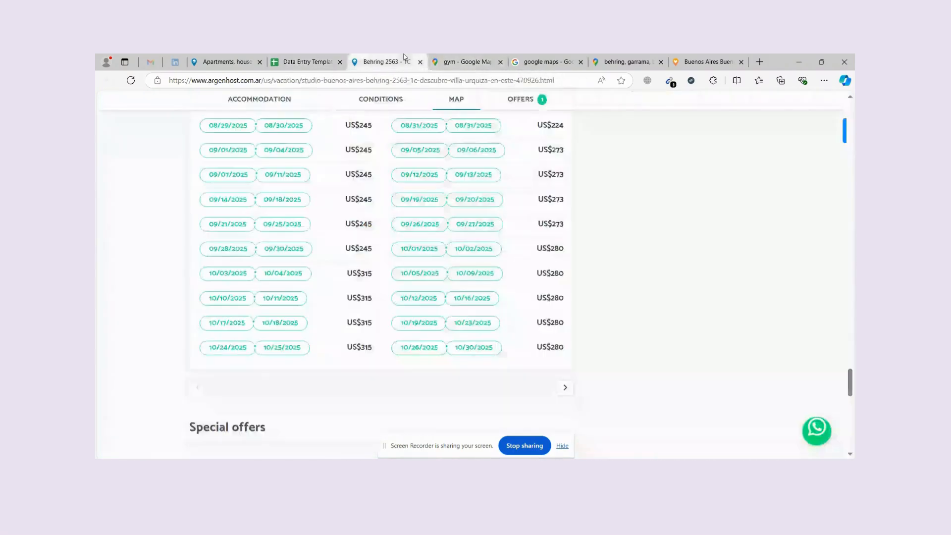
pyautogui.scroll(15, 519, 253)
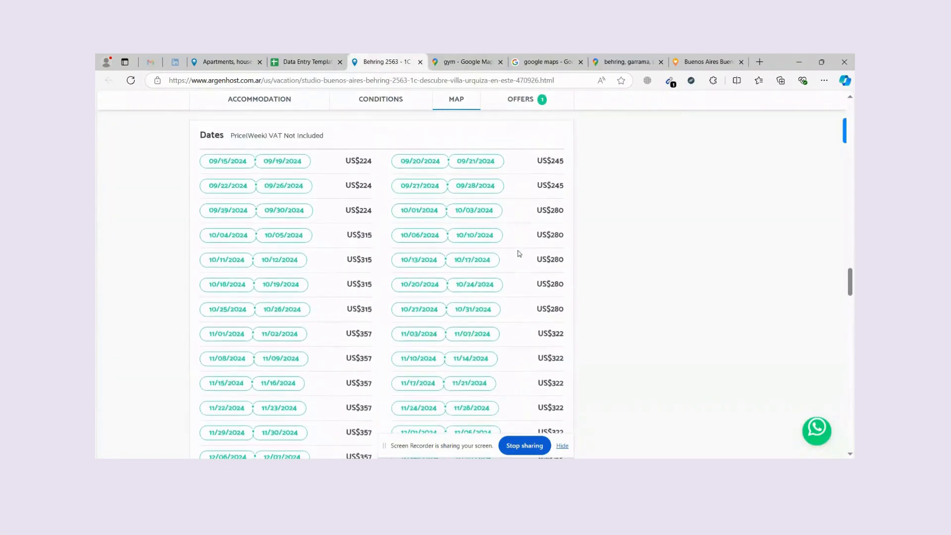
pyautogui.scroll(-1, 518, 253)
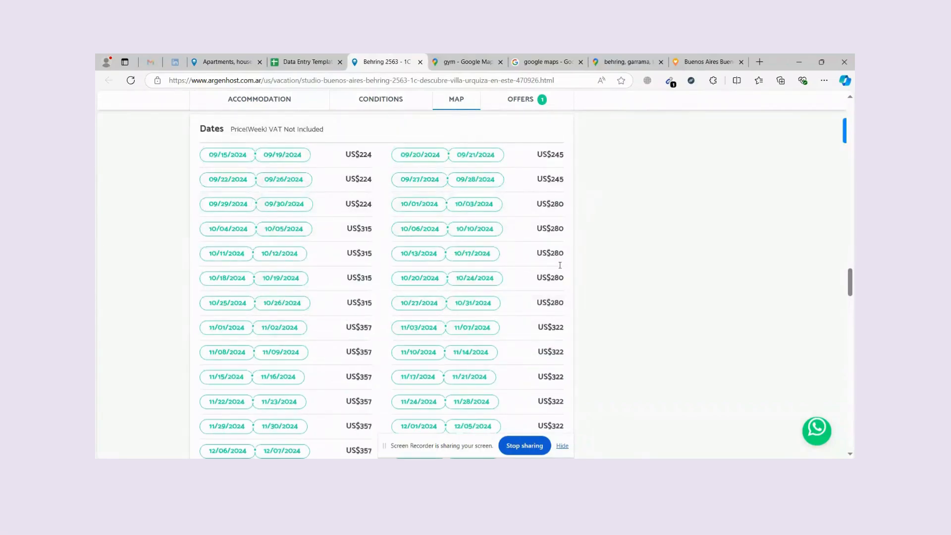
pyautogui.scroll(-4, 556, 292)
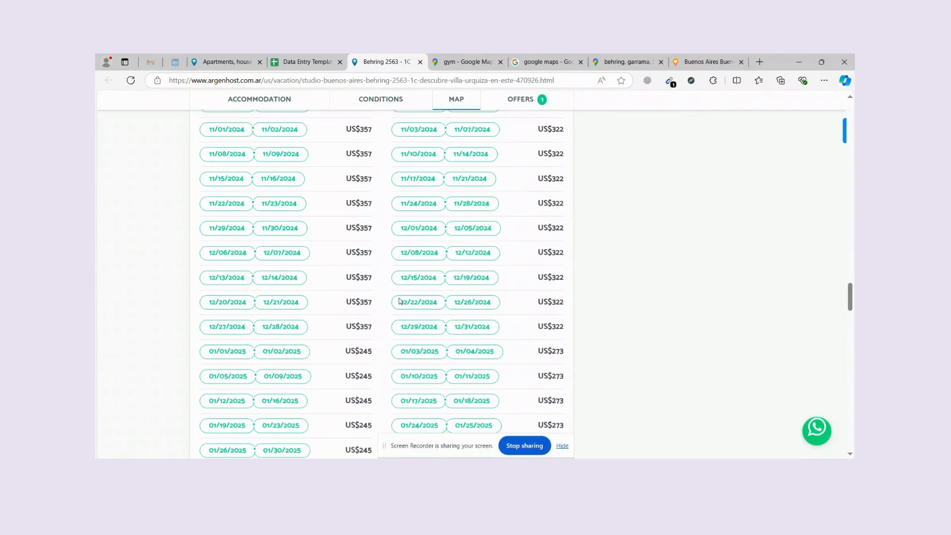
pyautogui.scroll(-2, 514, 310)
pyautogui.moveTo(375, 211); pyautogui.dragTo(347, 203)
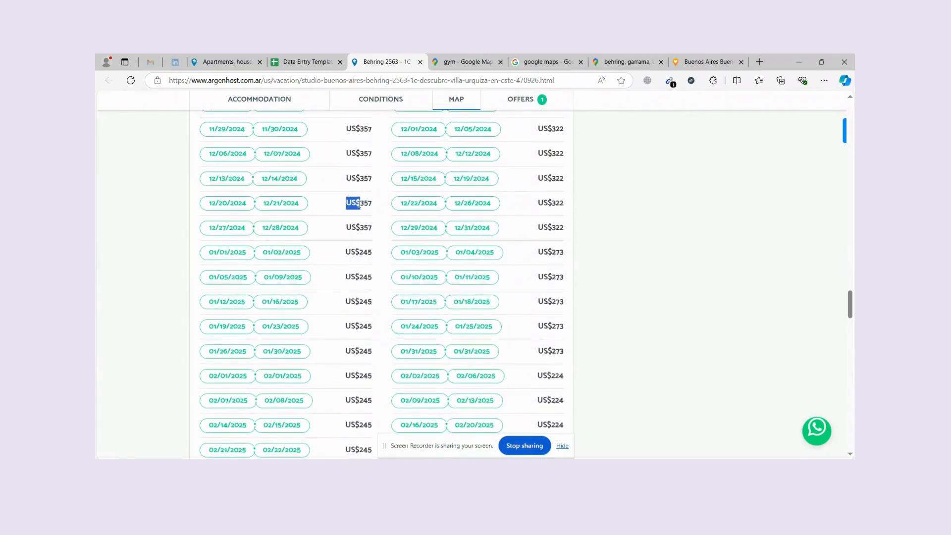
pyautogui.scroll(-4, 509, 278)
pyautogui.scroll(-8, 442, 297)
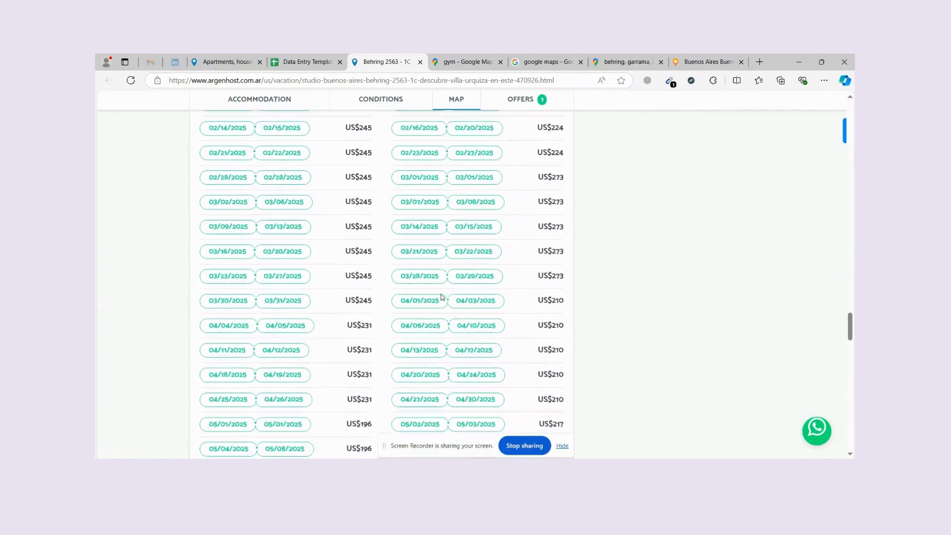
pyautogui.scroll(-10, 443, 297)
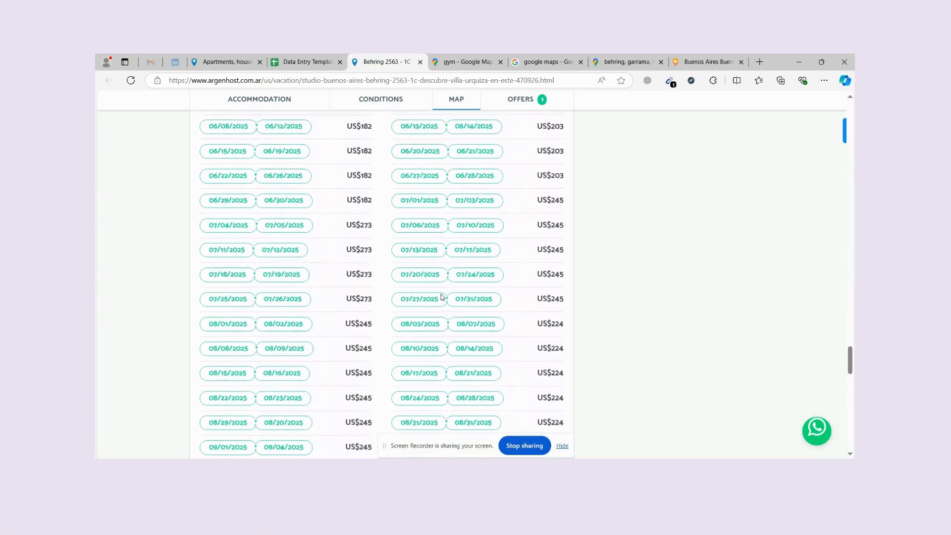
pyautogui.scroll(17, 443, 297)
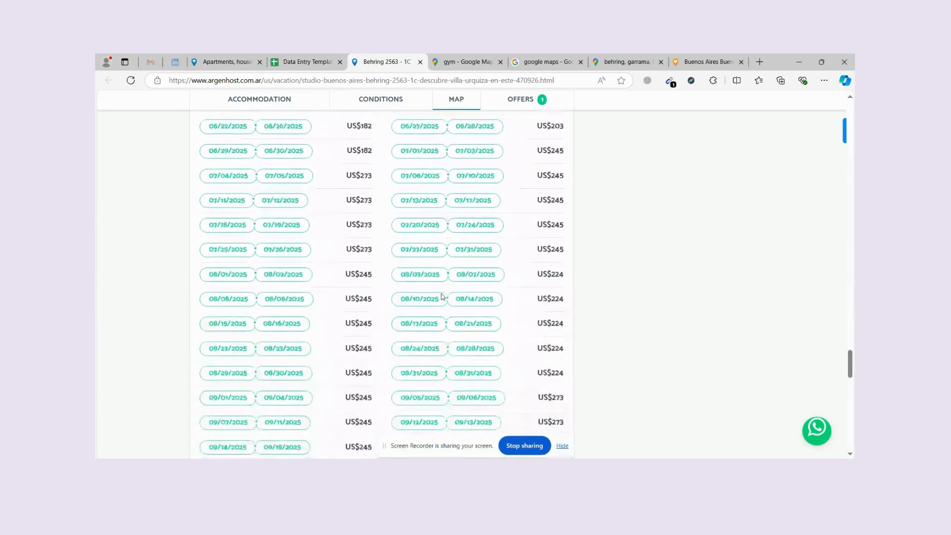
pyautogui.scroll(7, 371, 197)
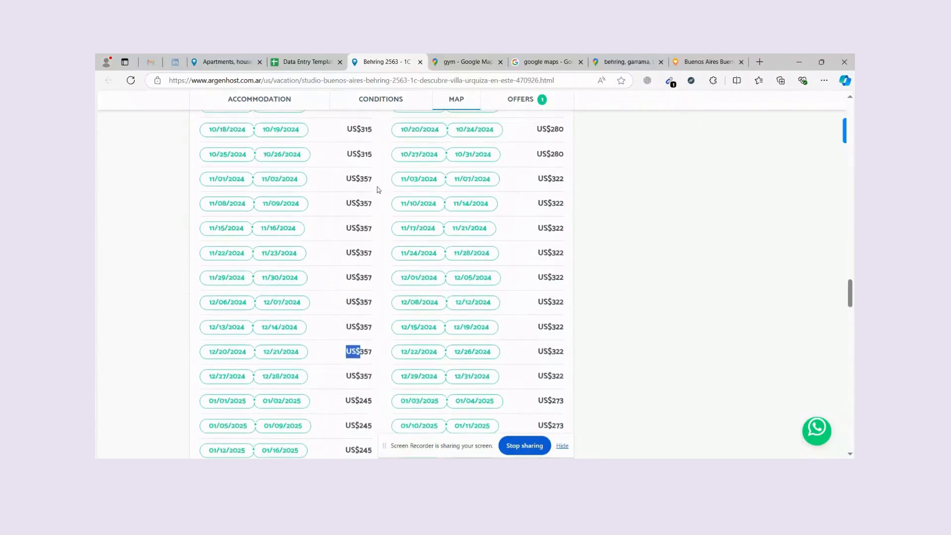
pyautogui.moveTo(374, 183); pyautogui.dragTo(367, 180)
pyautogui.click(373, 182)
# Enter =357/7 in O28 for a 51 nightly rate and move along row 28.
pyautogui.hotkey('ctrl', 'shift', 'Tab')
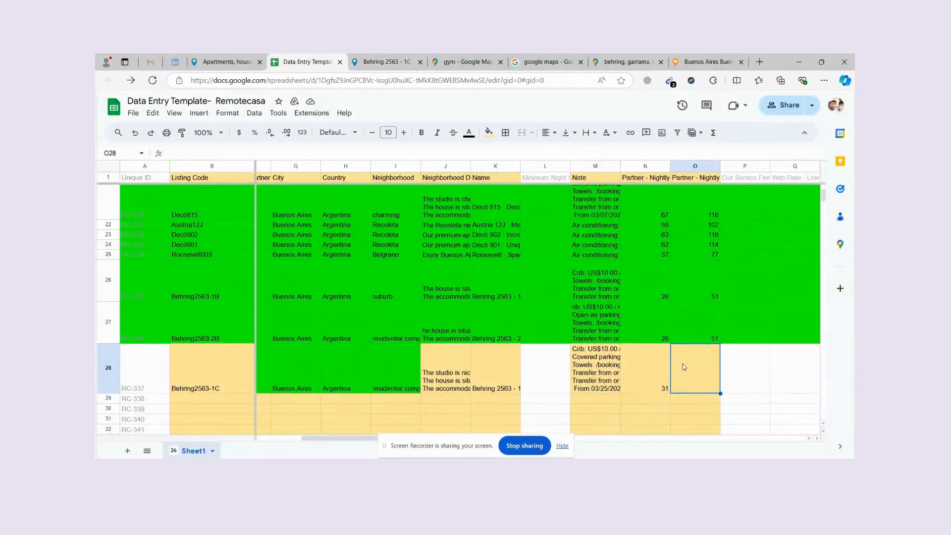
pyautogui.write('=')
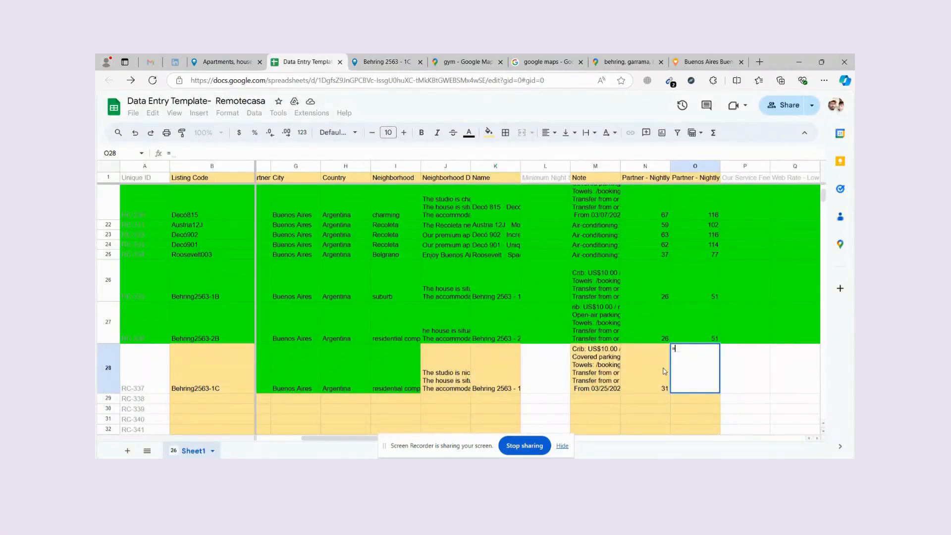
pyautogui.write('357/7')
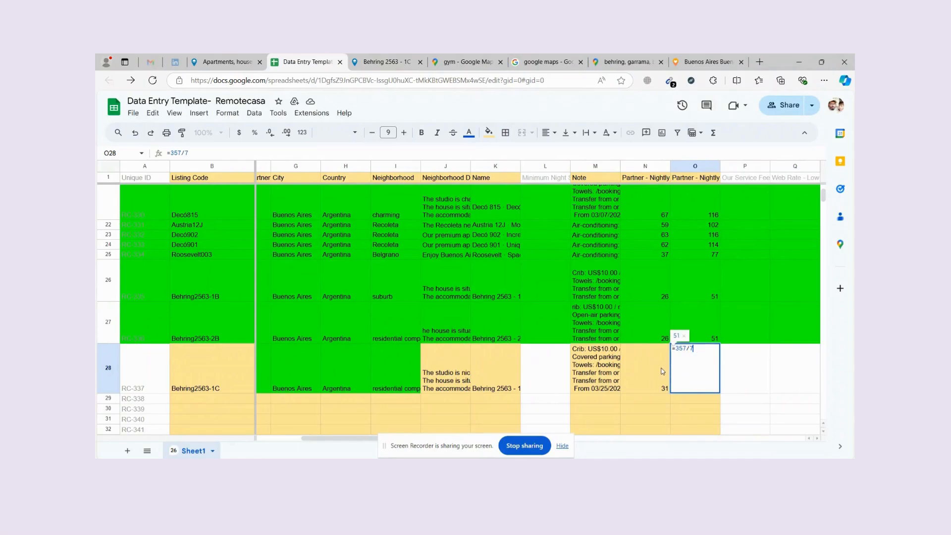
pyautogui.press('Tab')
pyautogui.press('Tab')
pyautogui.press('Tab')
pyautogui.press('Tab')
pyautogui.press('Tab')
pyautogui.press('Tab')
pyautogui.press('Tab')
pyautogui.press('Tab')
pyautogui.press('Tab')
pyautogui.press('Tab')
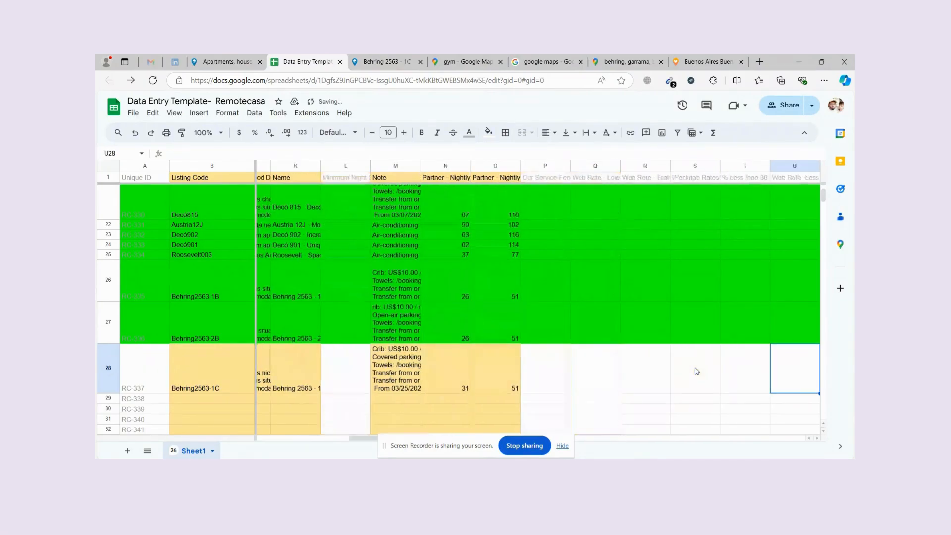
pyautogui.press('Tab')
pyautogui.press('Tab')
pyautogui.press('Tab')
pyautogui.press('Tab')
pyautogui.press('Tab')
pyautogui.press('Tab')
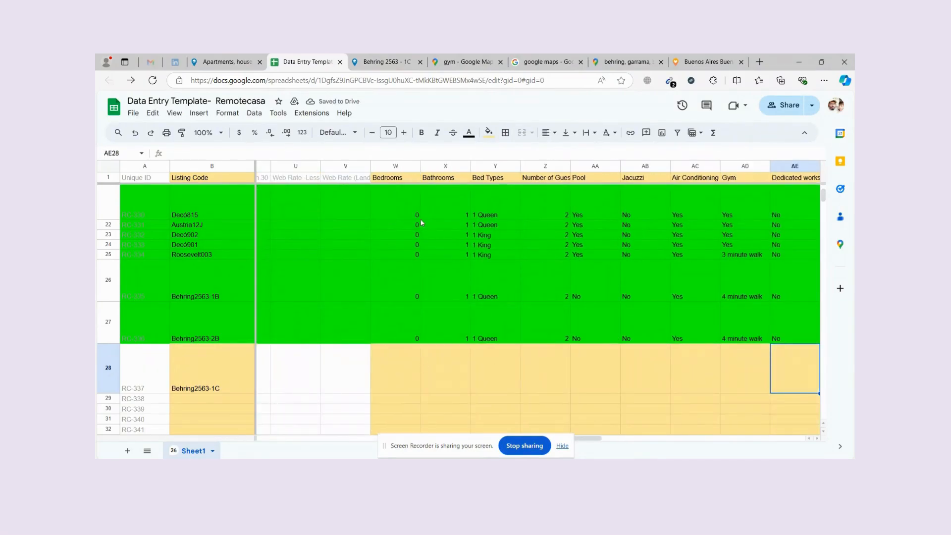
# Check the listing's STUDIO property type and paste 0 bedrooms into W28.
pyautogui.scroll(8, 418, 222)
pyautogui.moveTo(417, 192)
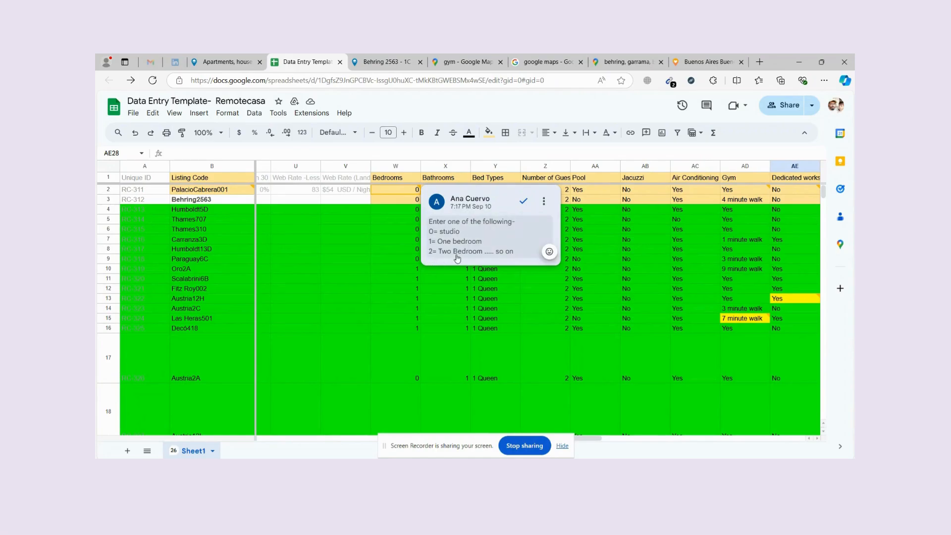
pyautogui.scroll(-8, 427, 323)
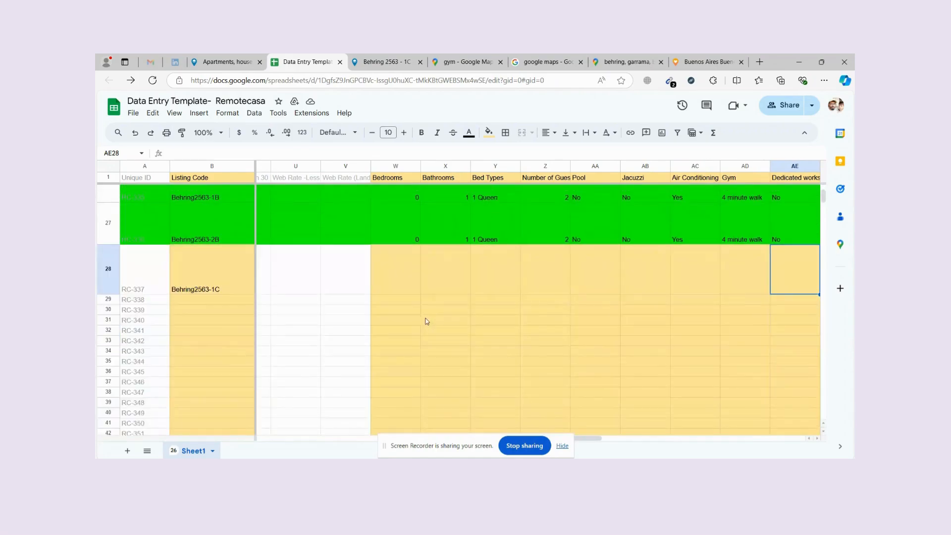
pyautogui.click(388, 60)
pyautogui.scroll(15, 509, 227)
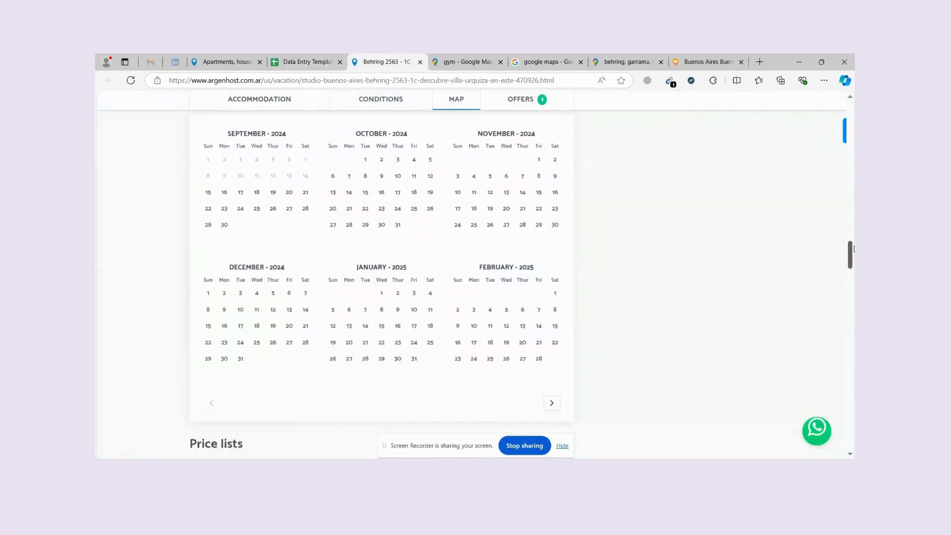
pyautogui.scroll(-4, 263, 361)
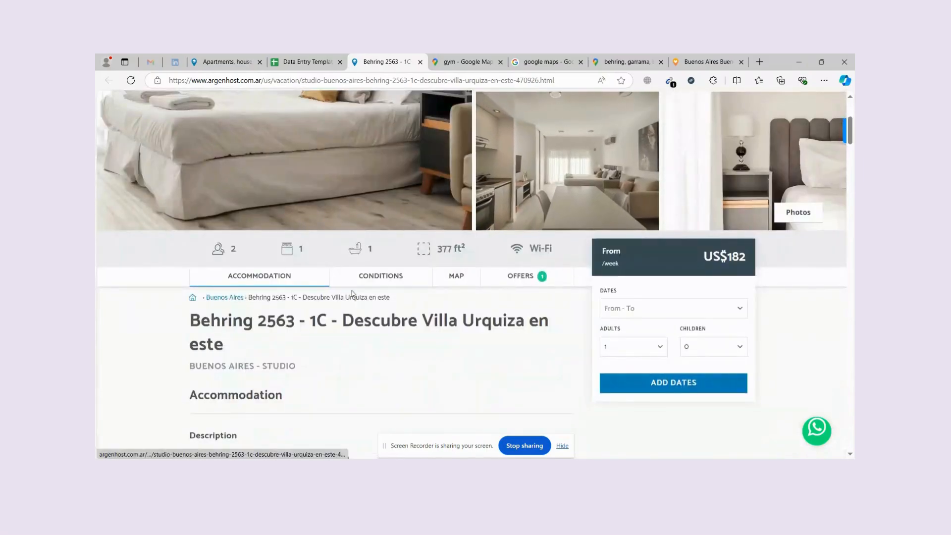
pyautogui.moveTo(263, 366); pyautogui.dragTo(296, 367)
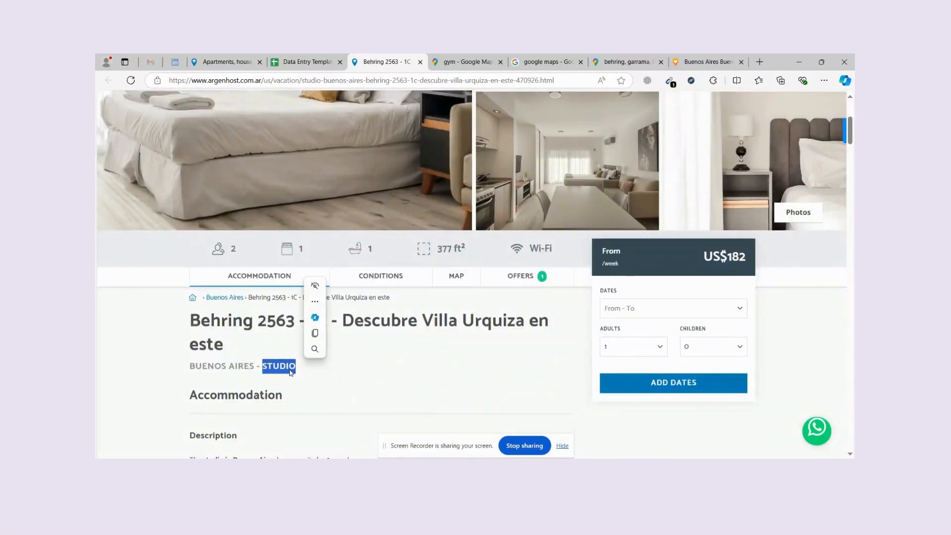
pyautogui.click(329, 58)
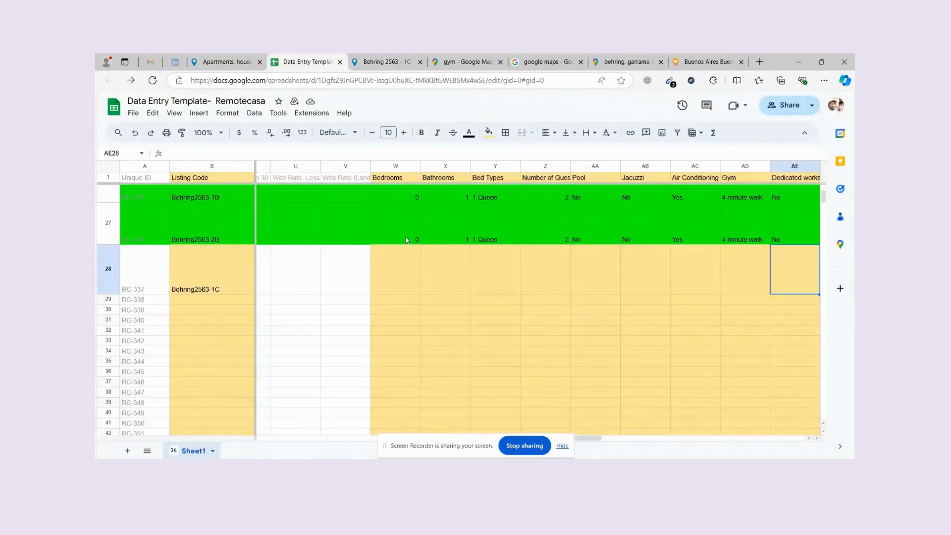
pyautogui.click(404, 259)
pyautogui.write('0')
# Verify against the listing and paste 1 bathroom into X28 and 1 Queen into Y28.
pyautogui.click(384, 61)
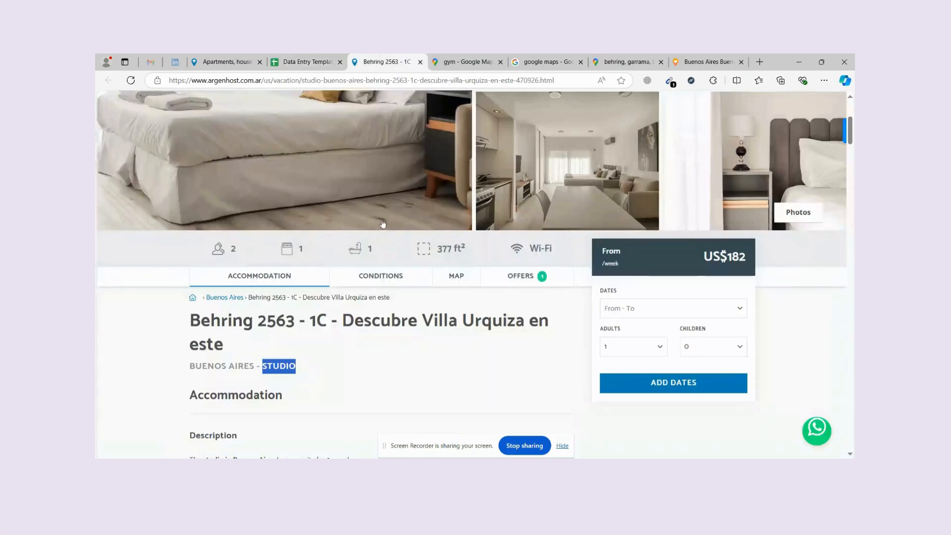
pyautogui.click(307, 61)
pyautogui.click(434, 270)
pyautogui.write('1')
pyautogui.click(384, 62)
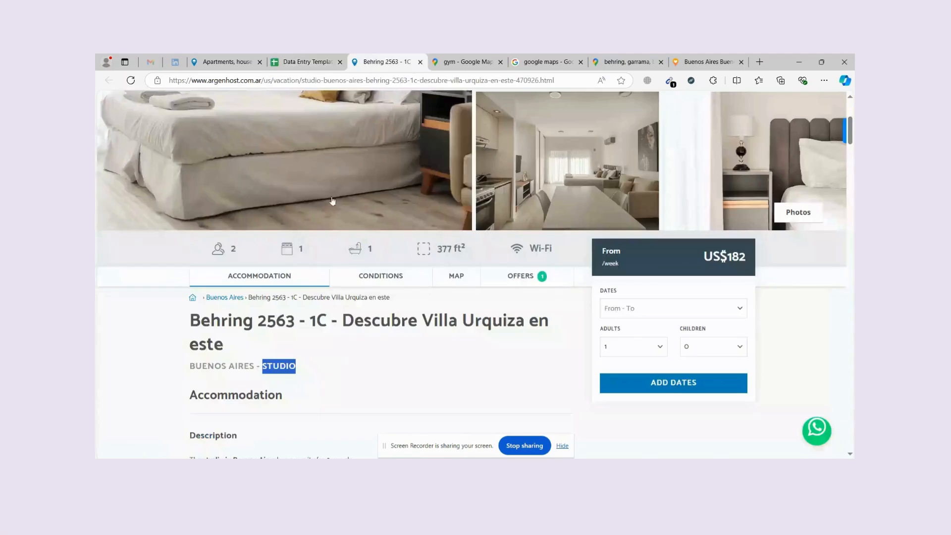
pyautogui.moveTo(281, 236)
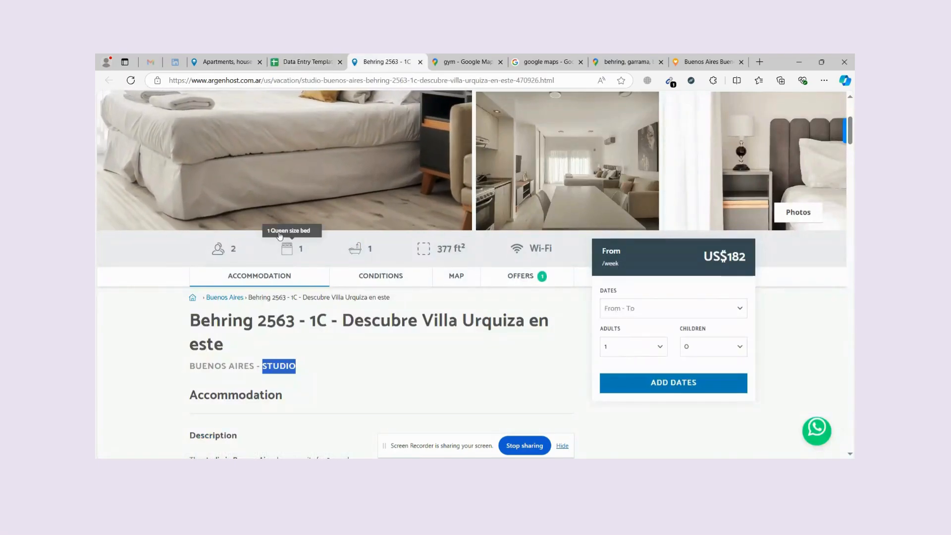
pyautogui.click(308, 61)
pyautogui.click(496, 270)
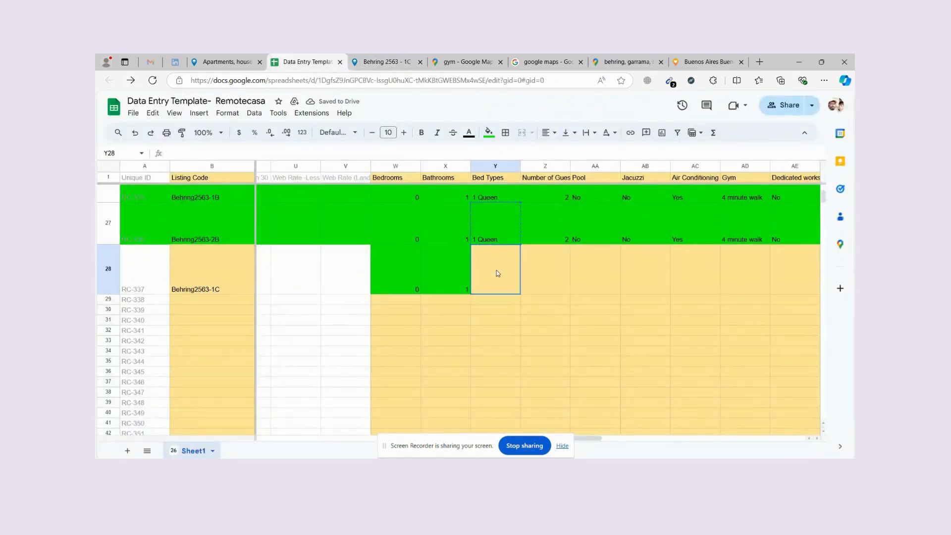
pyautogui.write('1 Queen')
# Confirm the listing's occupancy and paste 2 guests into Z28.
pyautogui.click(384, 61)
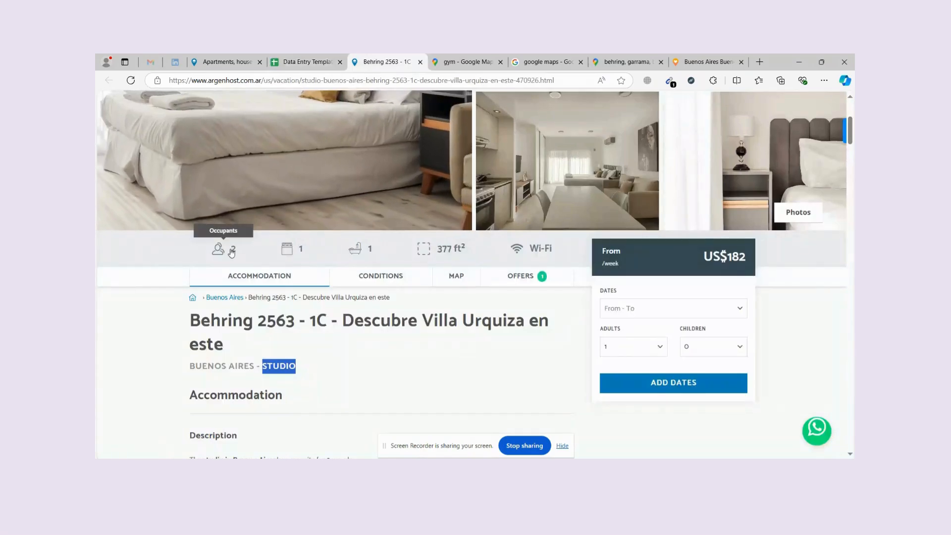
pyautogui.click(311, 60)
pyautogui.click(547, 266)
pyautogui.write('2')
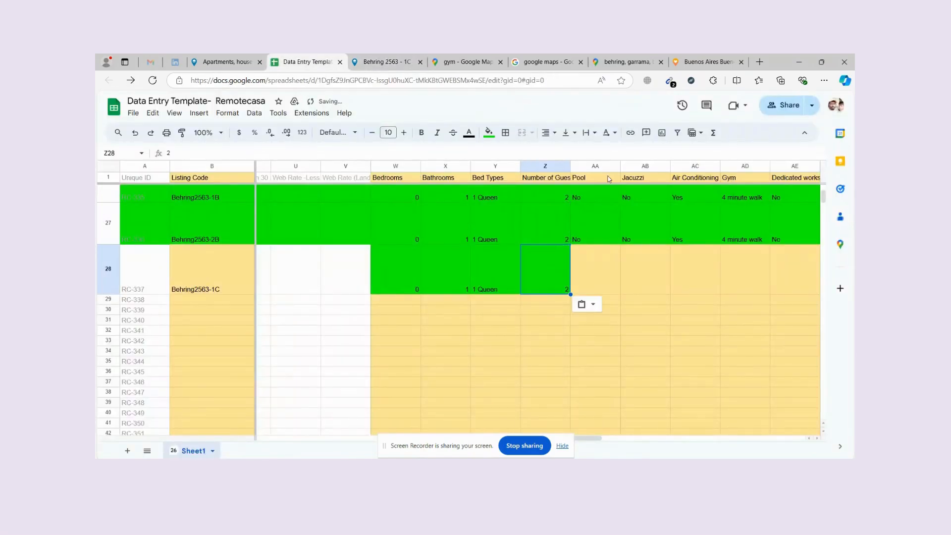
pyautogui.click(595, 180)
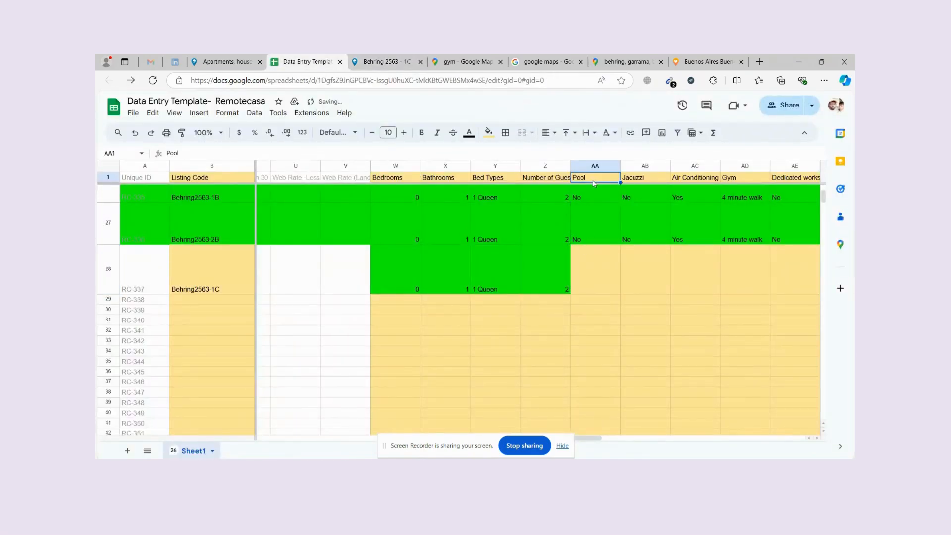
# Search the listing for Pool, then fill AA28 and AB28 with No for pool and jacuzzi.
pyautogui.click(384, 62)
pyautogui.hotkey('ctrl', 'f')
pyautogui.write('Pool')
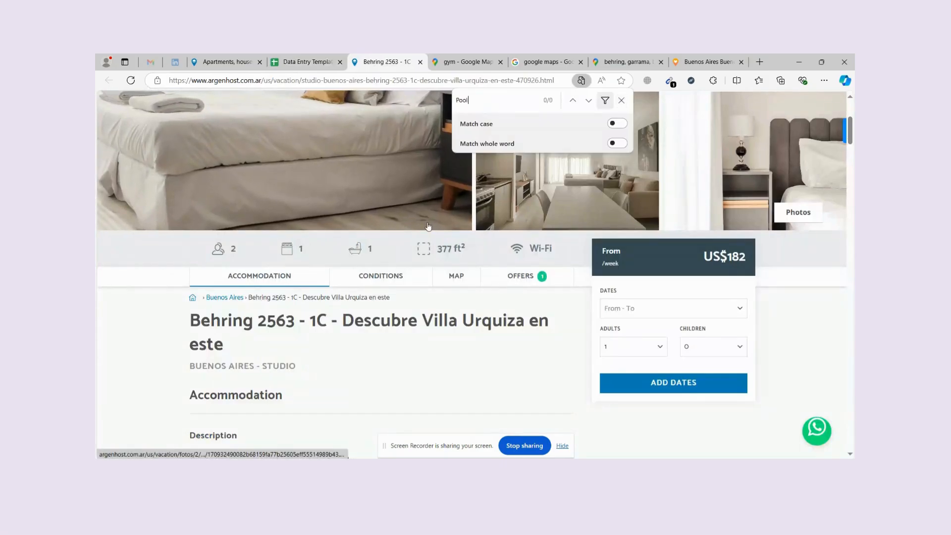
pyautogui.scroll(4, 475, 233)
pyautogui.scroll(-5, 475, 238)
pyautogui.scroll(-4, 475, 243)
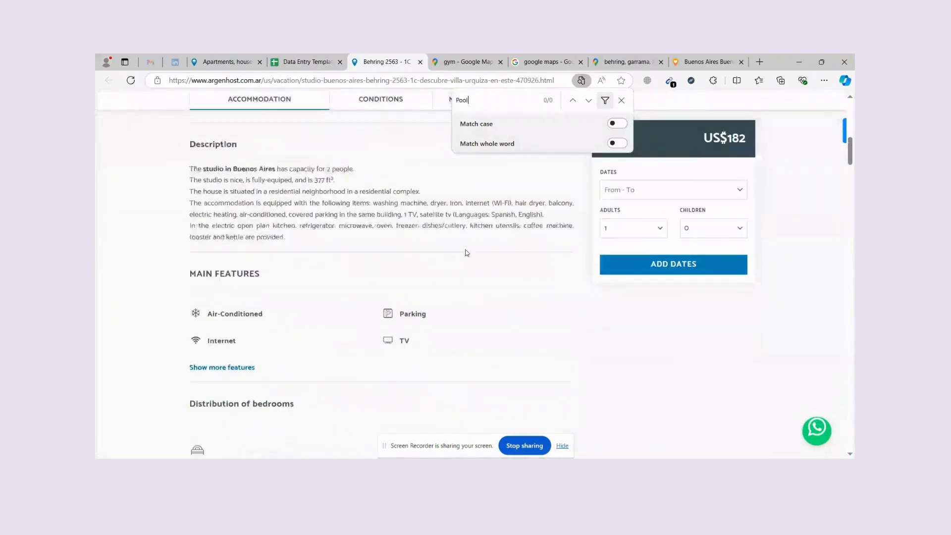
pyautogui.click(307, 61)
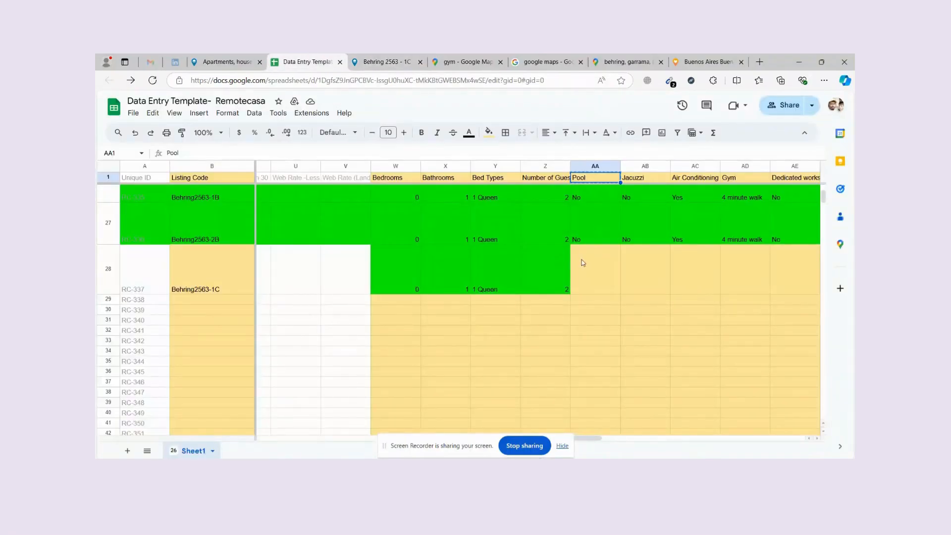
pyautogui.click(588, 239)
pyautogui.hotkey('ctrl', 'c')
pyautogui.click(591, 274)
pyautogui.hotkey('ctrl', 'v')
pyautogui.click(634, 266)
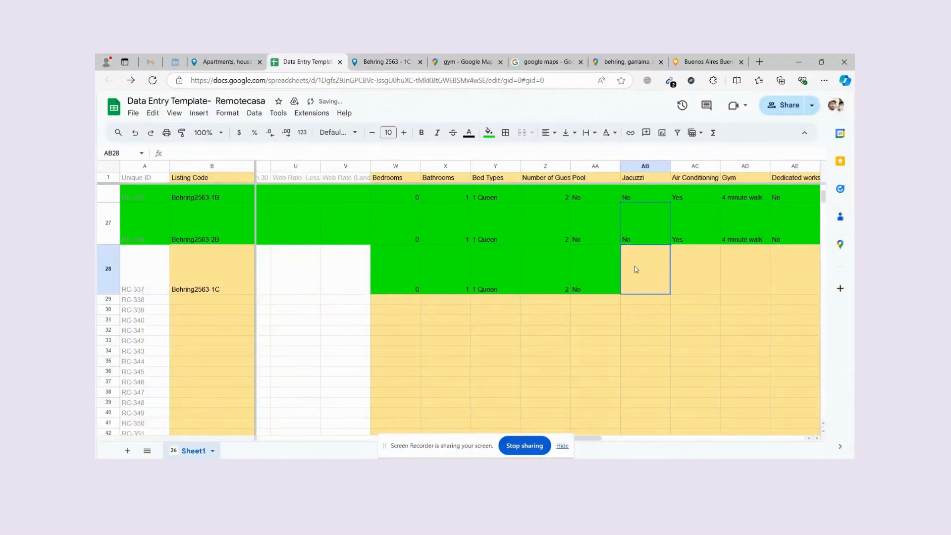
pyautogui.hotkey('ctrl', 'v')
# Confirm the listing is Air-Conditioned and copy AC27's green Yes into AC28.
pyautogui.click(699, 180)
pyautogui.click(387, 61)
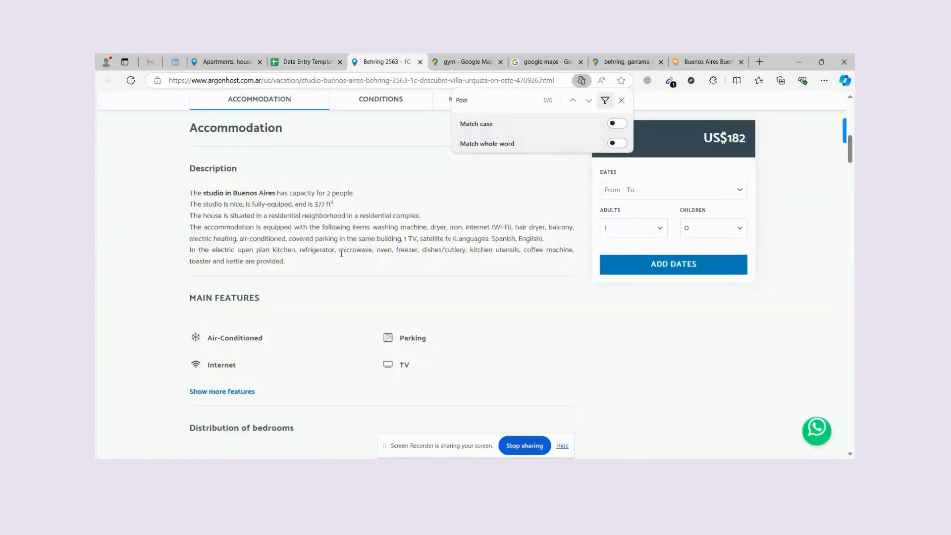
pyautogui.moveTo(274, 340); pyautogui.dragTo(206, 339)
pyautogui.click(307, 61)
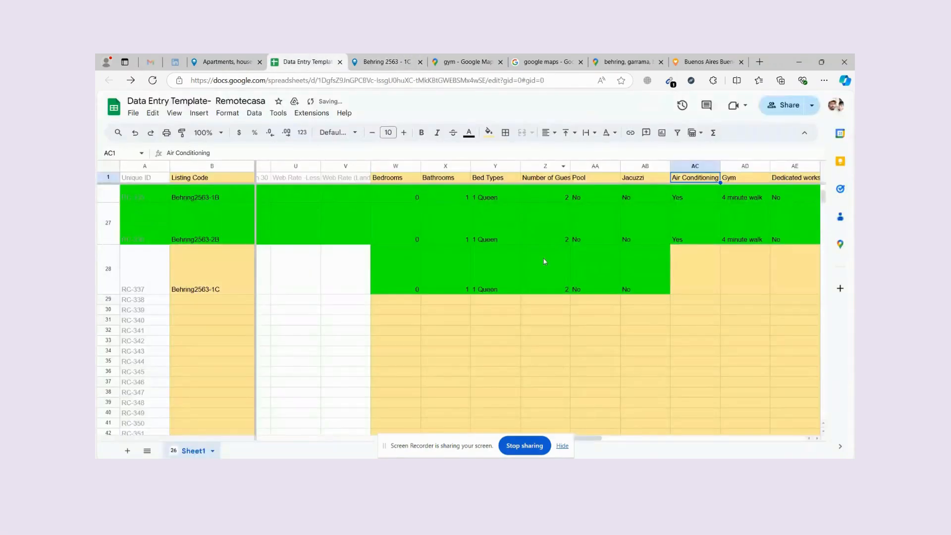
pyautogui.click(386, 62)
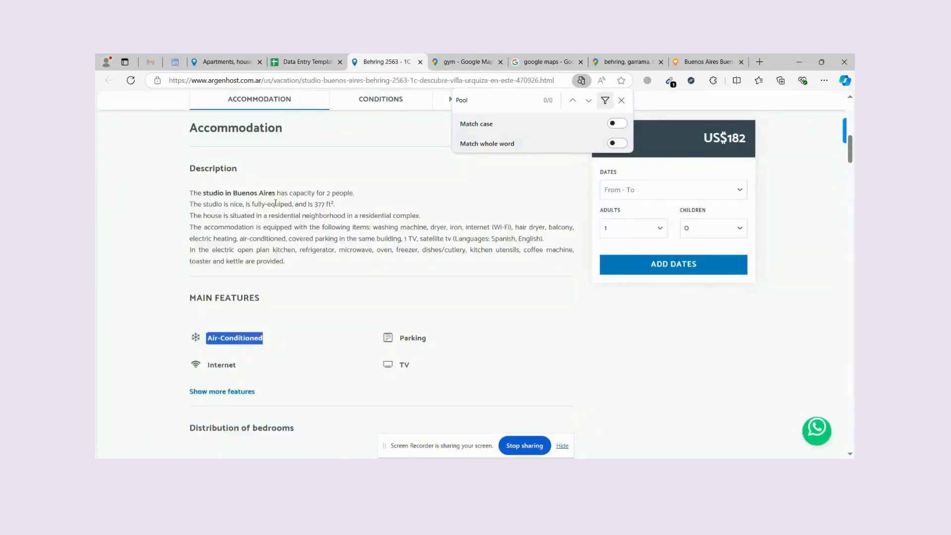
pyautogui.click(308, 62)
pyautogui.click(703, 240)
pyautogui.hotkey('ctrl', 'c')
pyautogui.click(698, 278)
pyautogui.hotkey('ctrl', 'v')
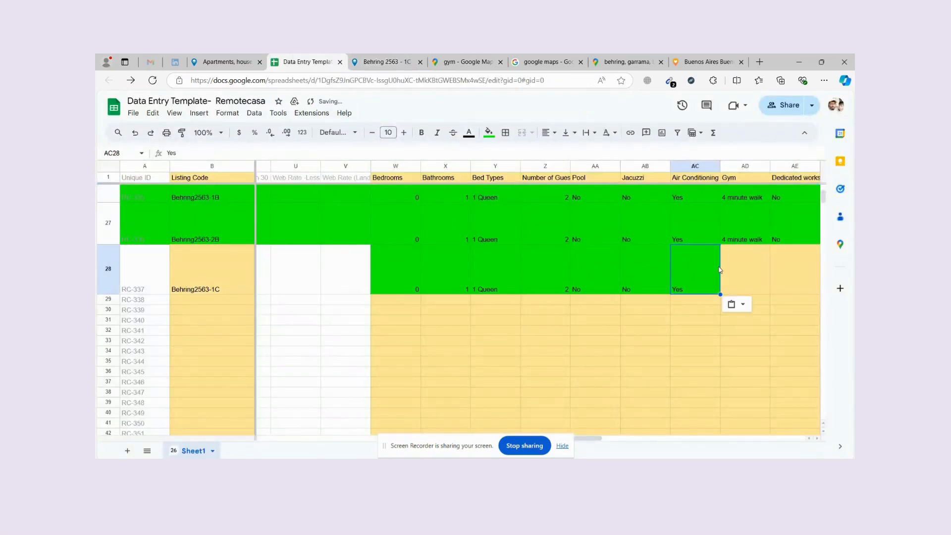
pyautogui.press('Right')
pyautogui.press('Right')
pyautogui.press('Right')
pyautogui.press('Right')
pyautogui.press('Right')
pyautogui.press('Right')
# Search the listing for 'Gym' and select row 28's Gym and Dedicated workstation cells.
pyautogui.click(541, 179)
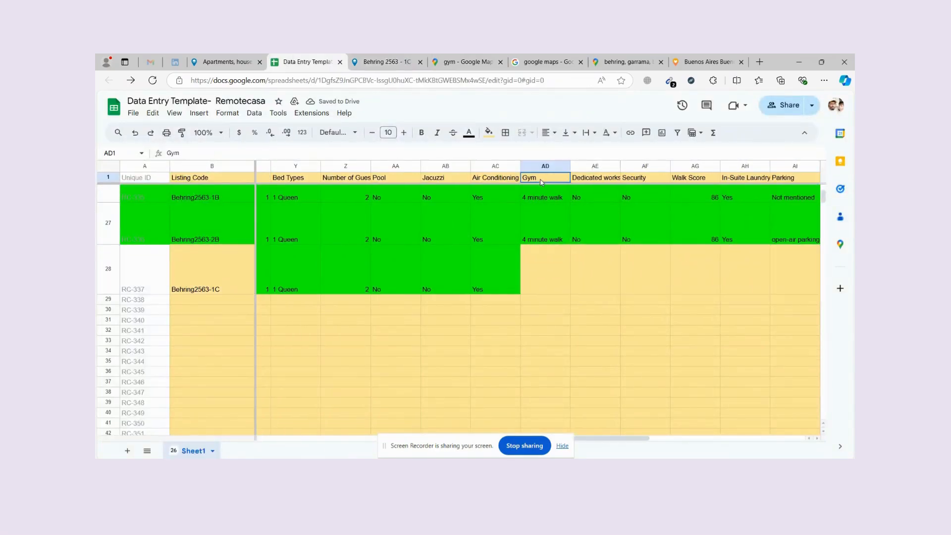
pyautogui.click(391, 61)
pyautogui.click(484, 104)
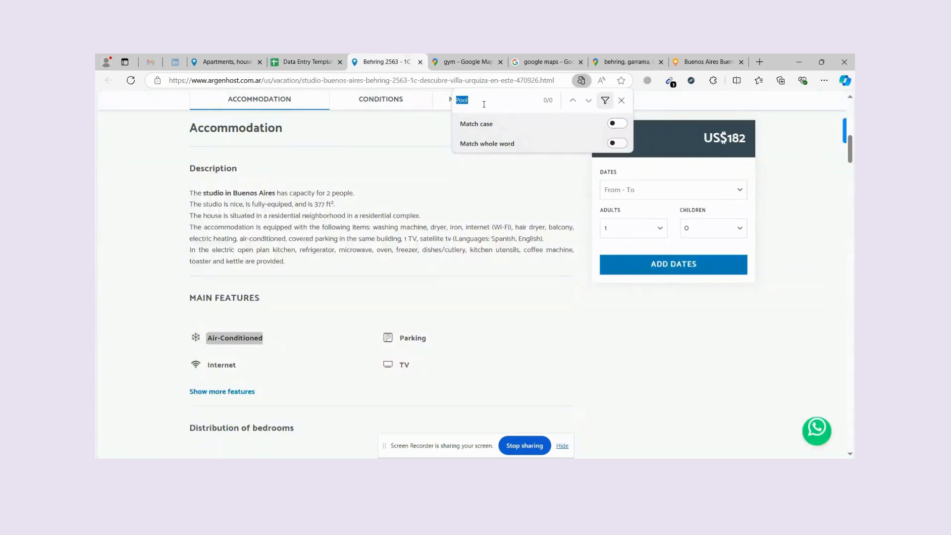
pyautogui.write('Gym')
pyautogui.click(319, 59)
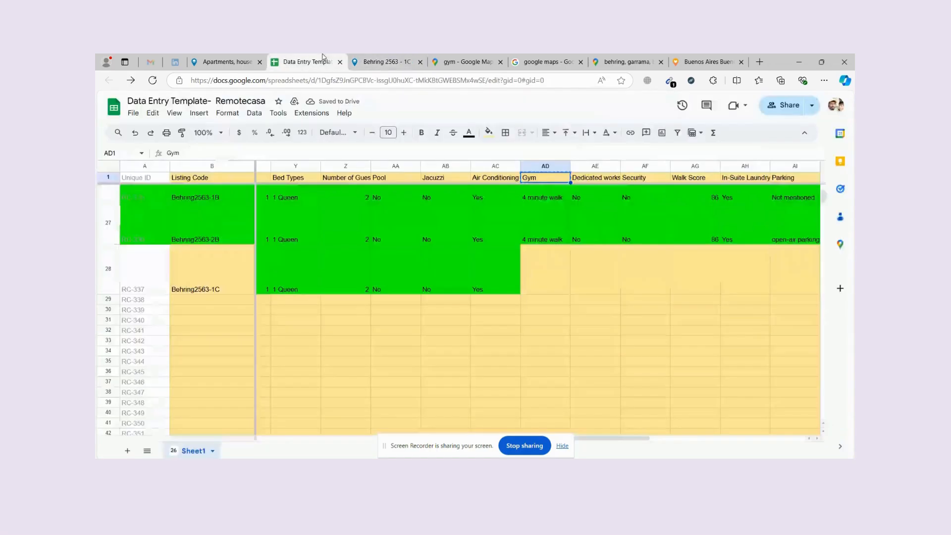
pyautogui.click(550, 278)
pyautogui.click(594, 279)
pyautogui.click(600, 179)
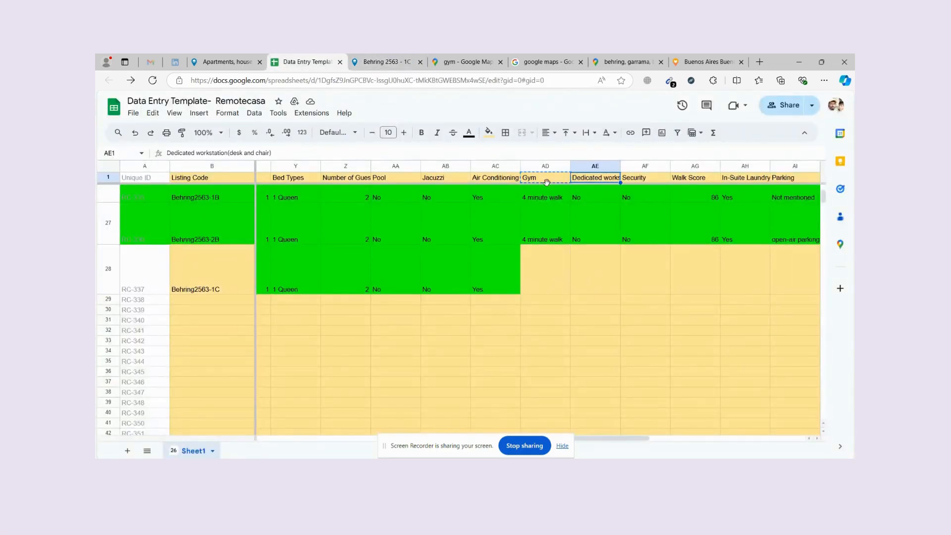
# Read the Gym column note, reselect AD28, and bring up the earlier gym map search.
pyautogui.scroll(10, 550, 218)
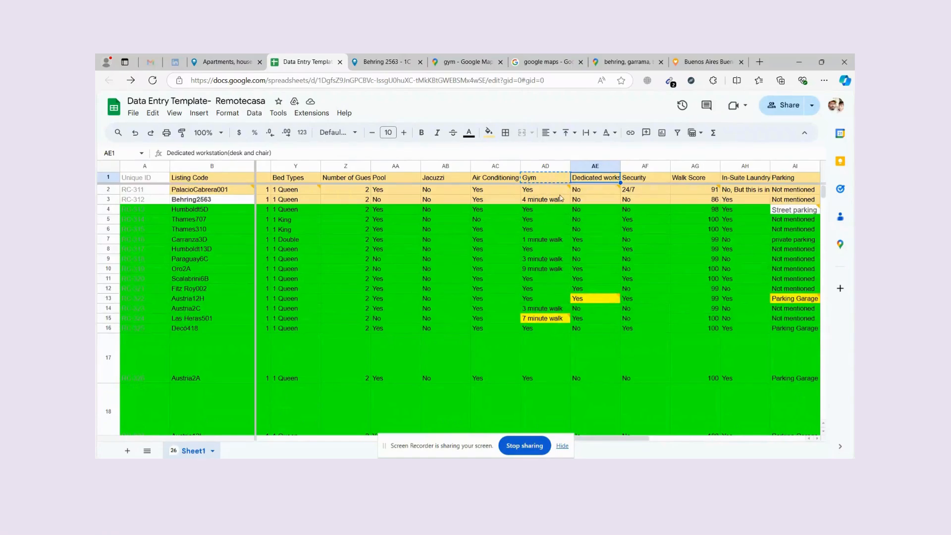
pyautogui.moveTo(561, 198)
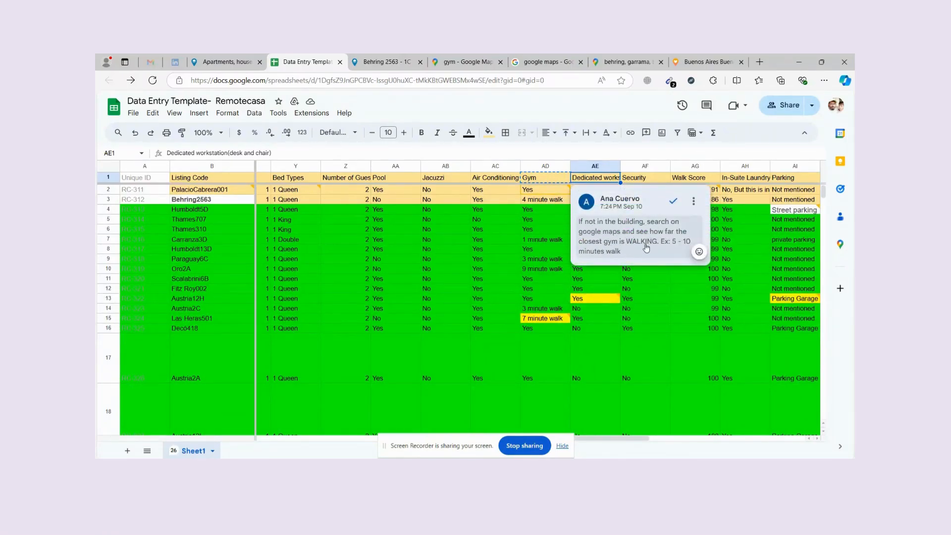
pyautogui.scroll(-6, 545, 285)
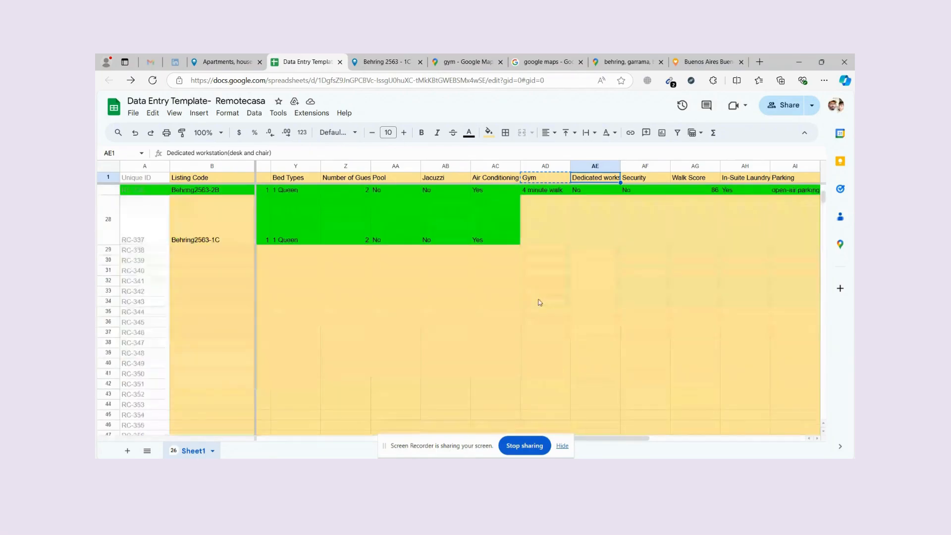
pyautogui.click(549, 235)
pyautogui.click(370, 61)
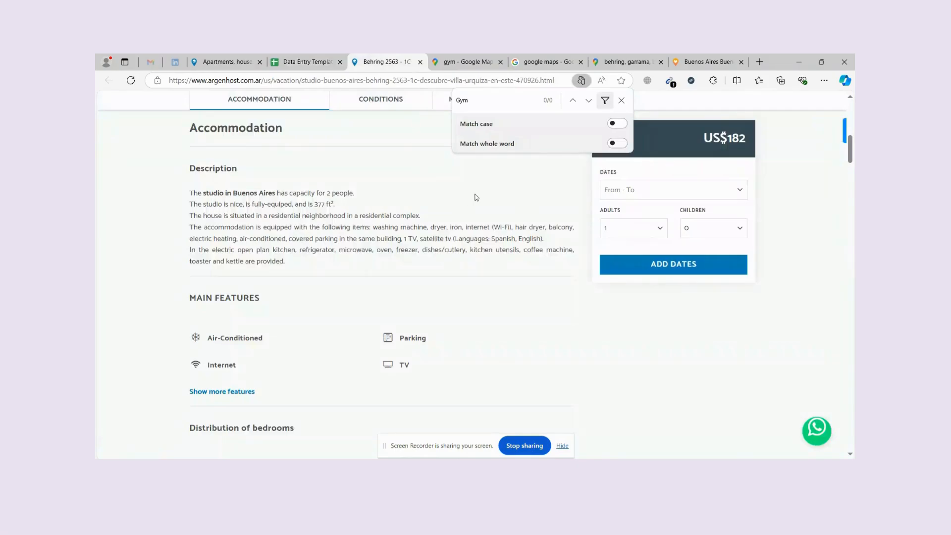
pyautogui.scroll(-4, 421, 266)
pyautogui.scroll(7, 430, 249)
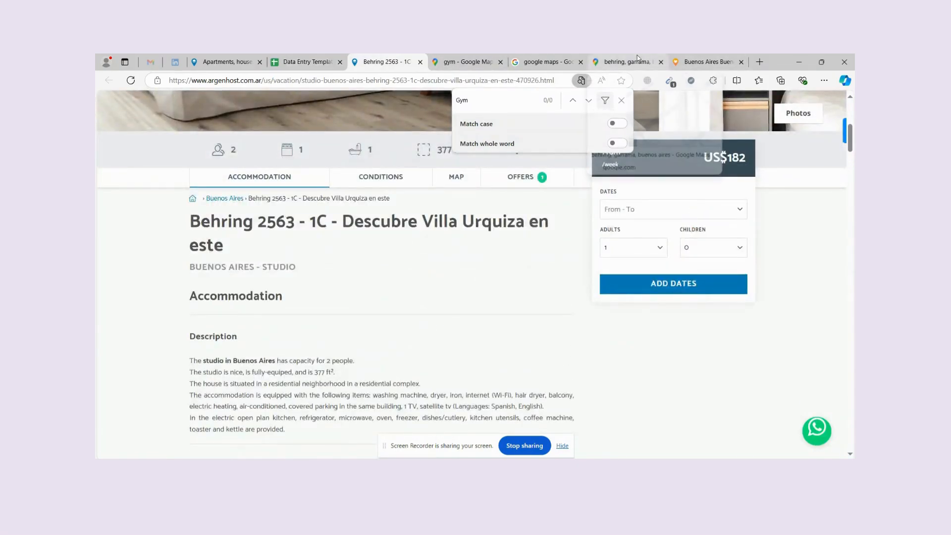
pyautogui.click(471, 60)
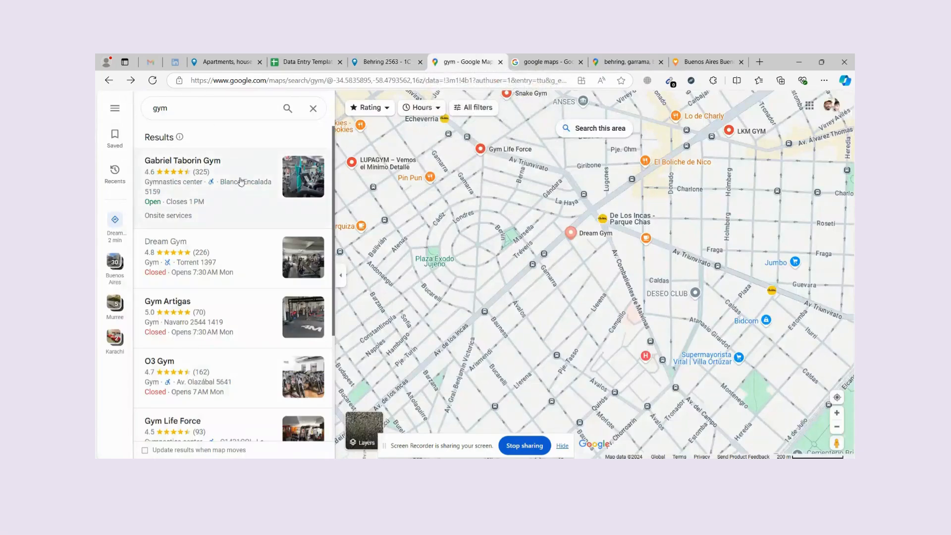
# Rerun the gym map search and open Gabriel Taborin Gym's details.
pyautogui.click(246, 113)
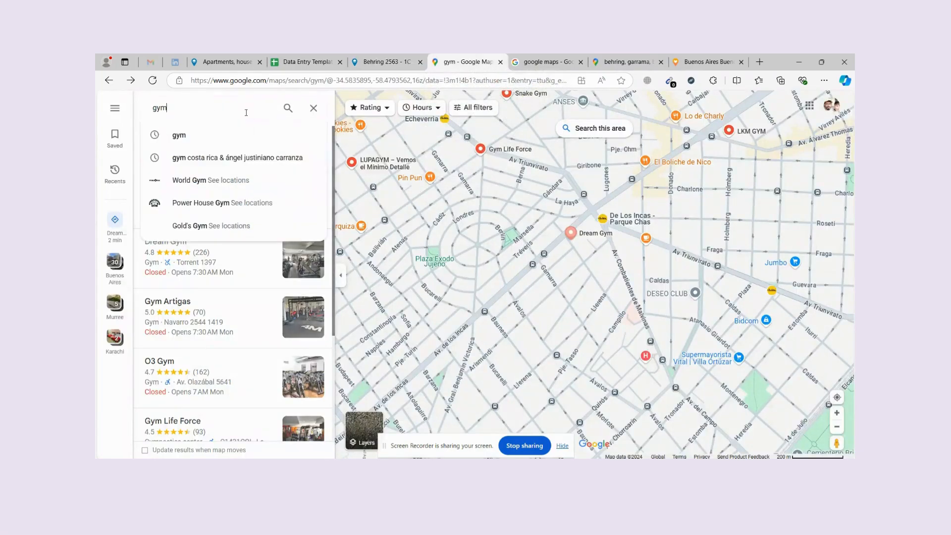
pyautogui.press('Return')
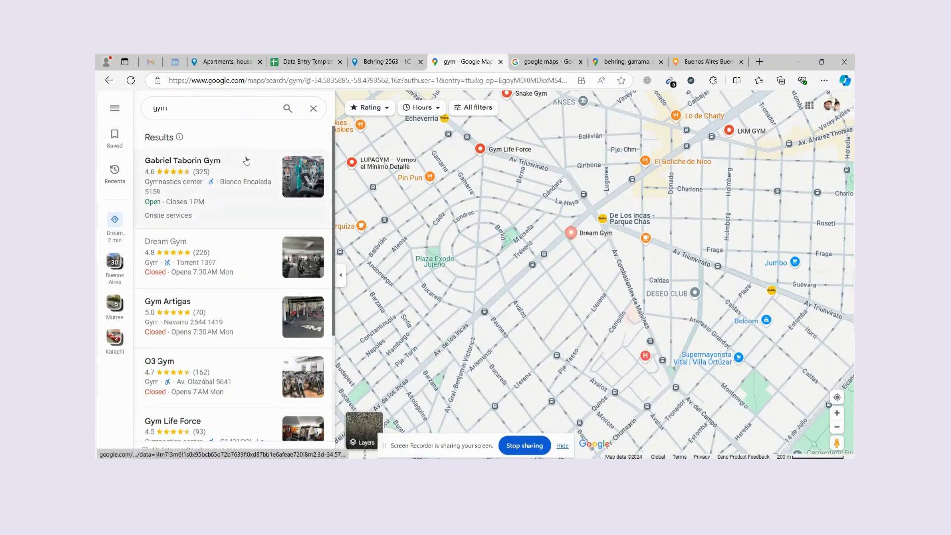
pyautogui.click(241, 187)
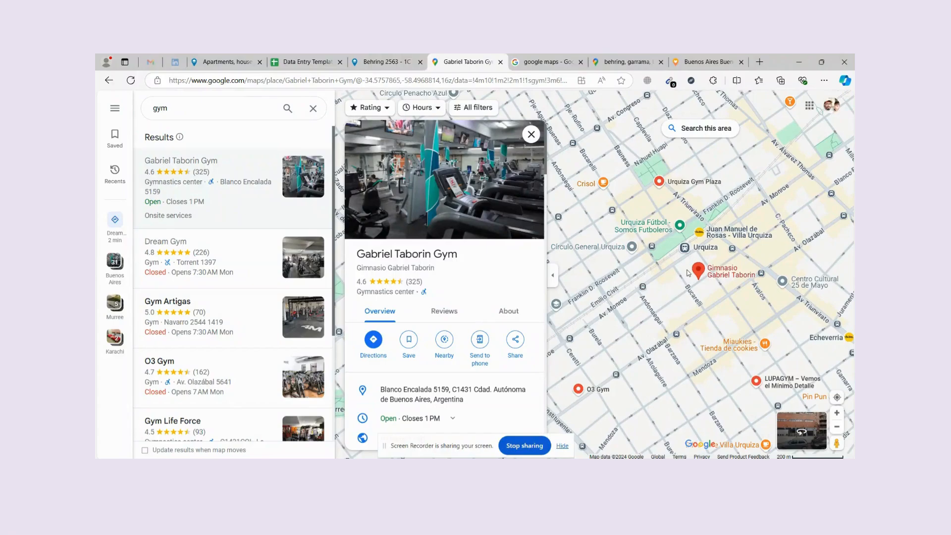
# Rerun the 'behring, garrama' map search, then clear the search box.
pyautogui.click(606, 61)
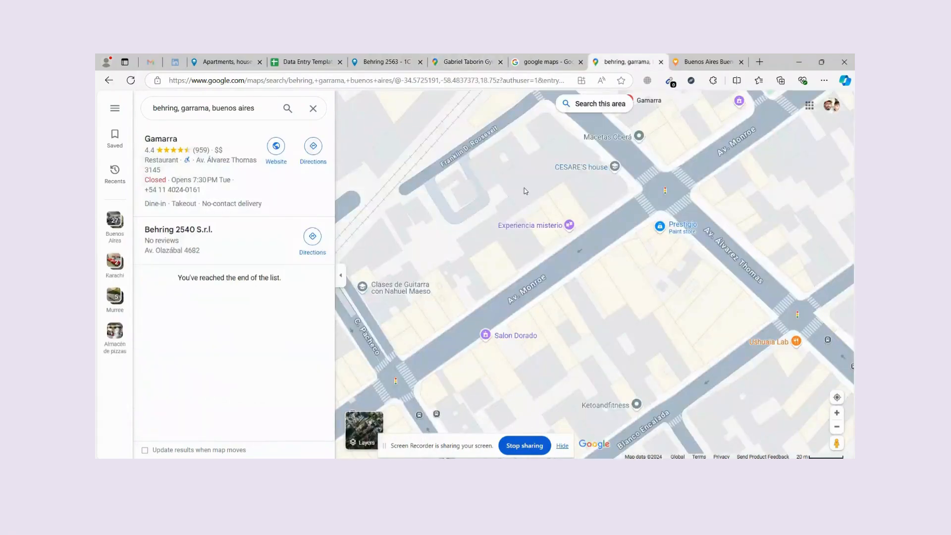
pyautogui.click(264, 110)
pyautogui.press('Return')
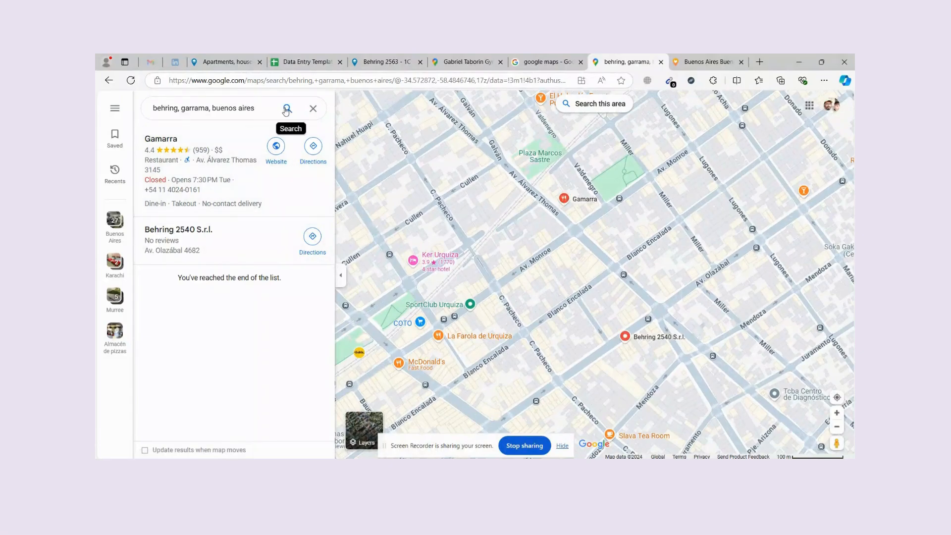
pyautogui.click(313, 108)
# Search the map for gym and start directions to Urquiza Fitness Center.
pyautogui.write('g')
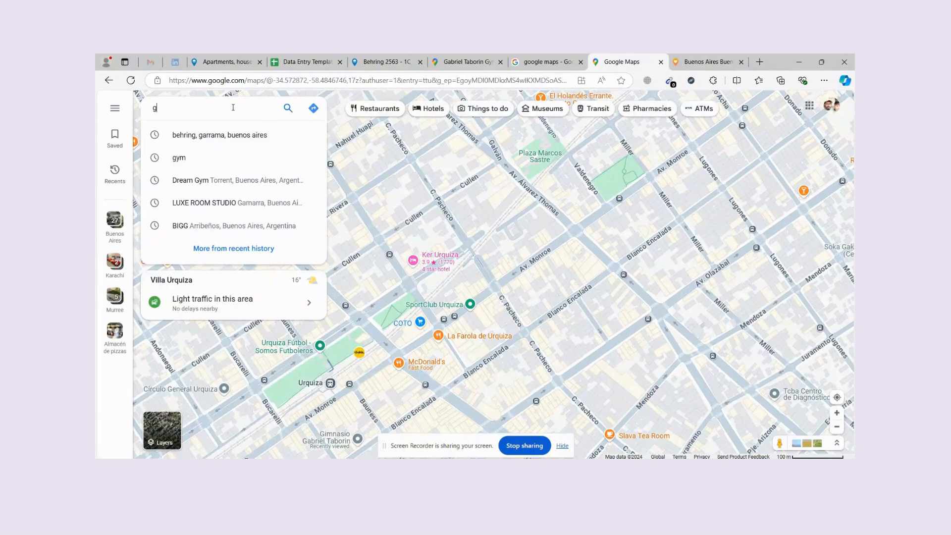
pyautogui.write('ym')
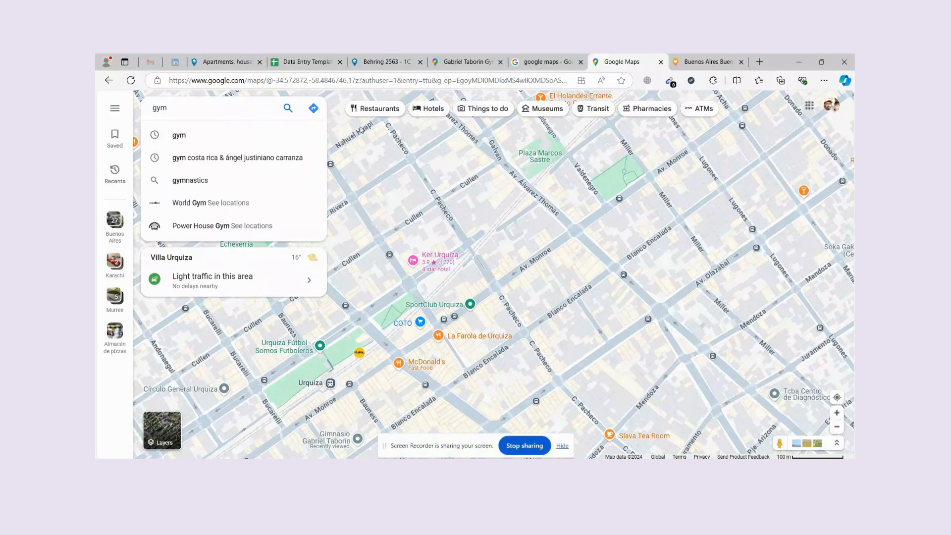
pyautogui.press('Return')
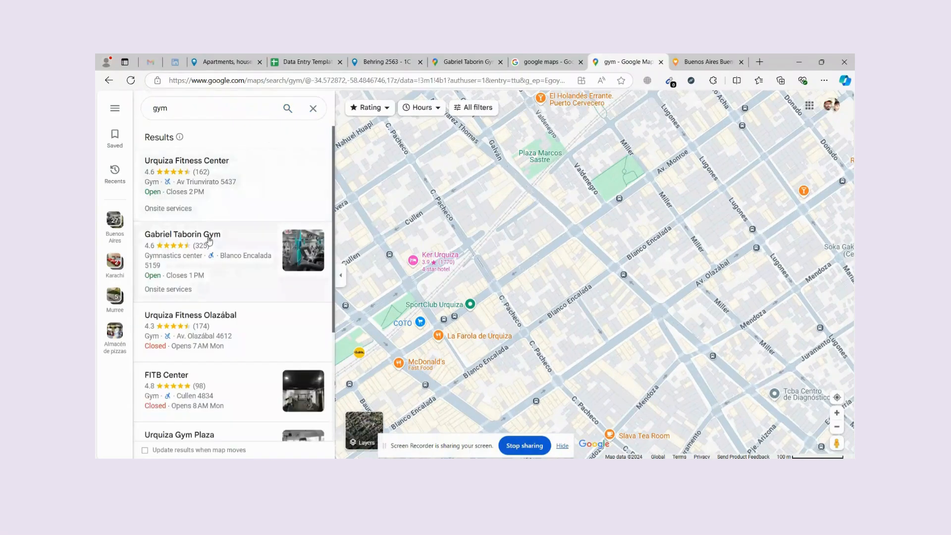
pyautogui.click(238, 182)
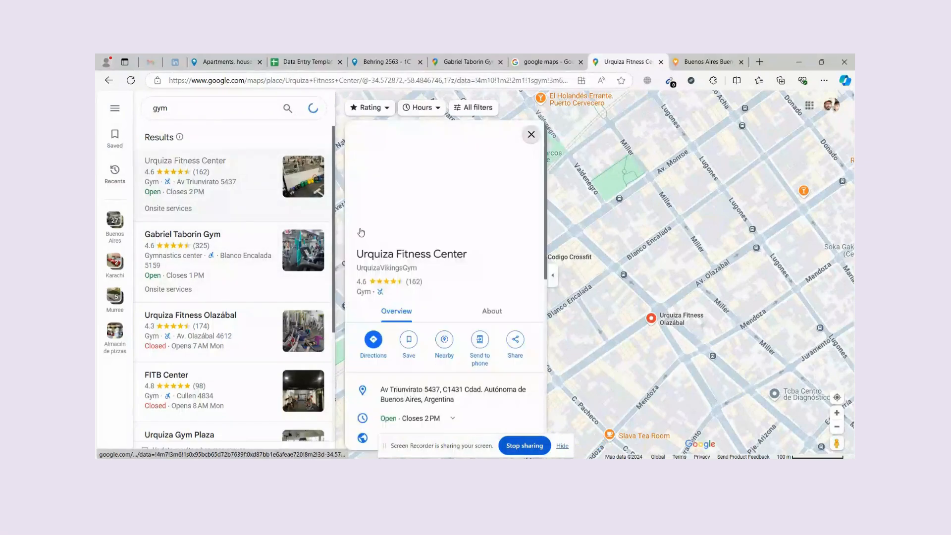
pyautogui.click(374, 341)
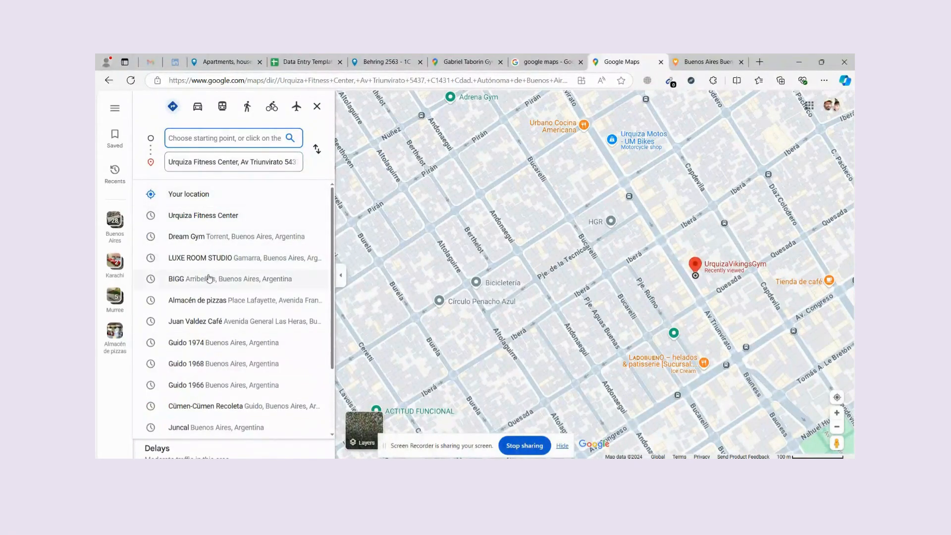
# Enter 'behring, garrama' as the starting point, then return to the data entry sheet.
pyautogui.scroll(-1, 217, 375)
pyautogui.scroll(1, 221, 369)
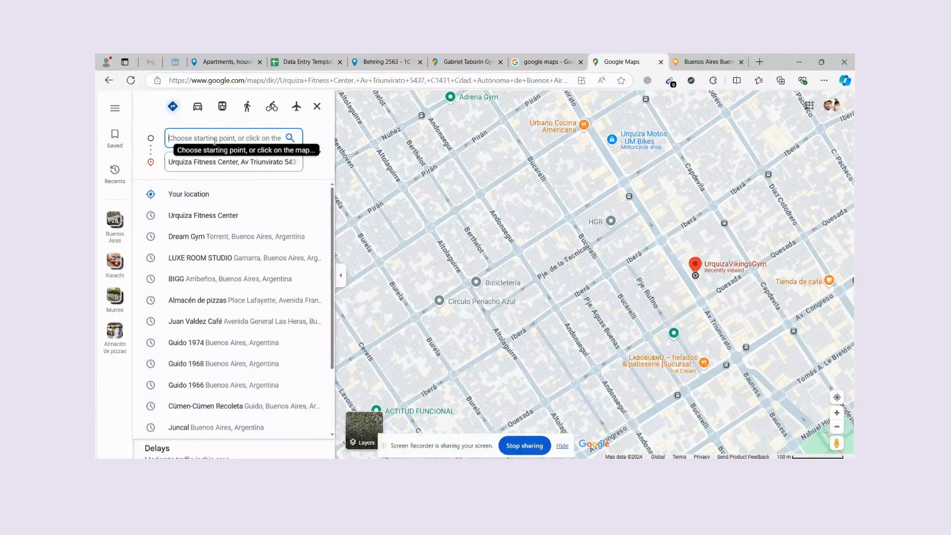
pyautogui.write('b')
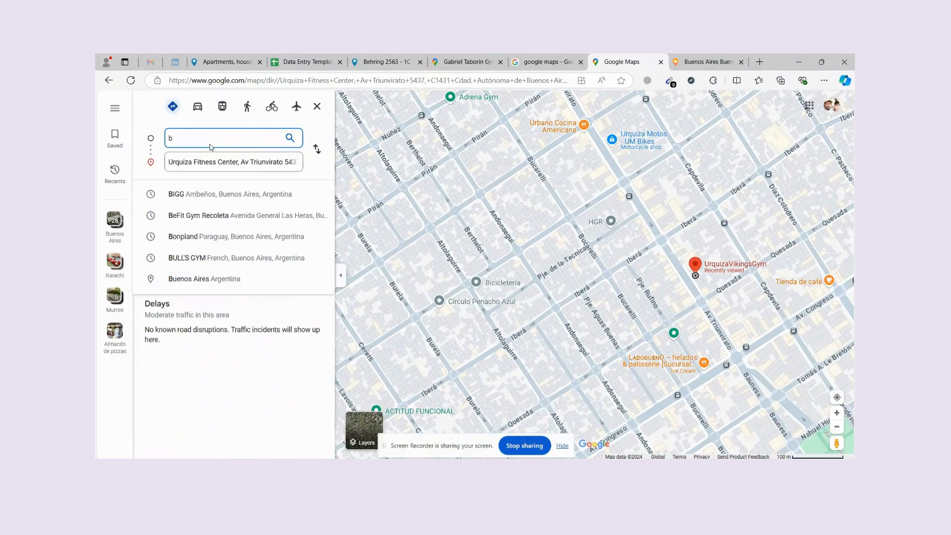
pyautogui.write('ehrin')
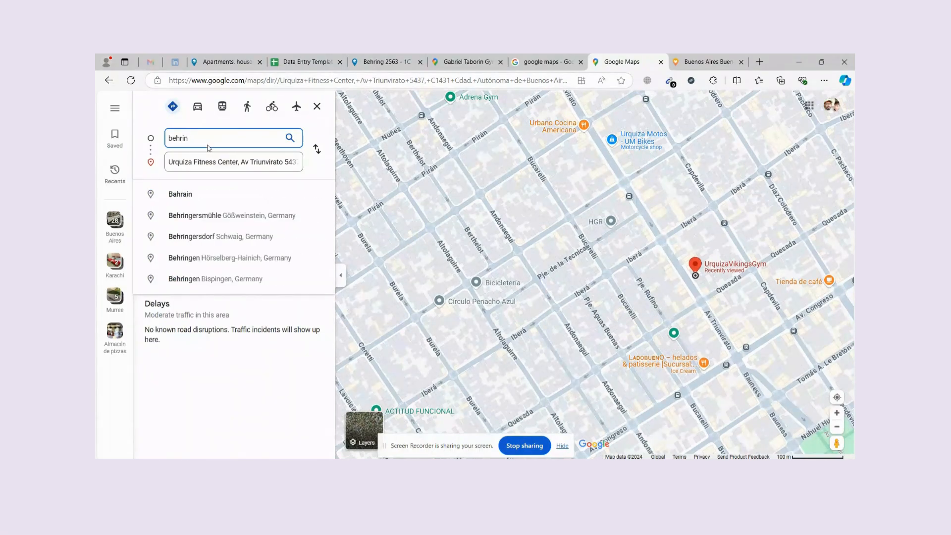
pyautogui.write('g, garrama')
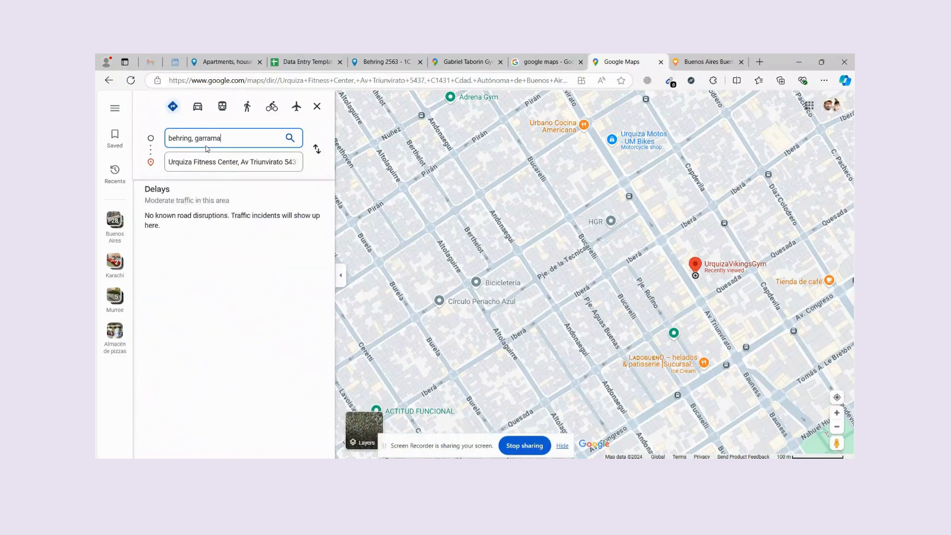
pyautogui.press('Return')
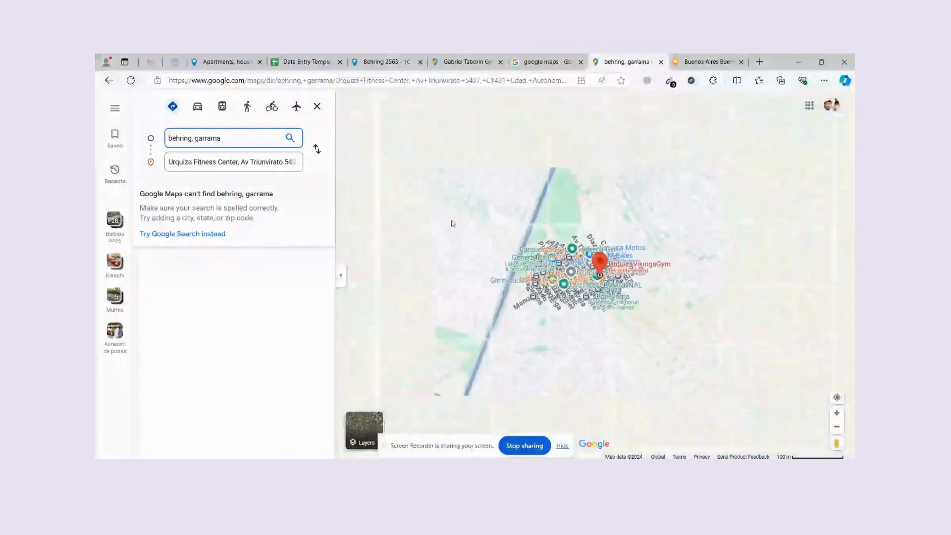
pyautogui.scroll(5, 594, 270)
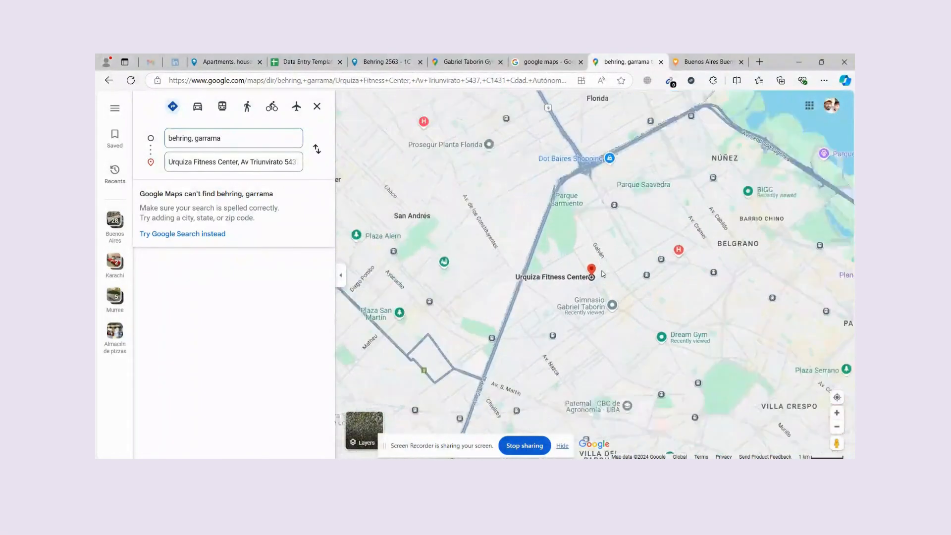
pyautogui.click(403, 61)
pyautogui.click(307, 61)
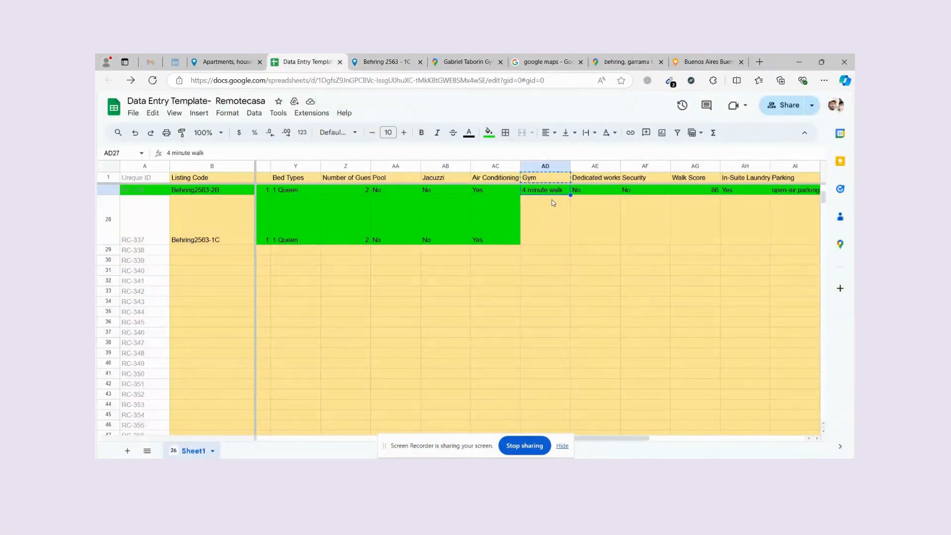
# Paste '4 minute walk' into AD28, select the Dedicated workstation cell, and return to the listing.
pyautogui.write('4 minute walk')
pyautogui.click(600, 182)
pyautogui.scroll(10, 603, 206)
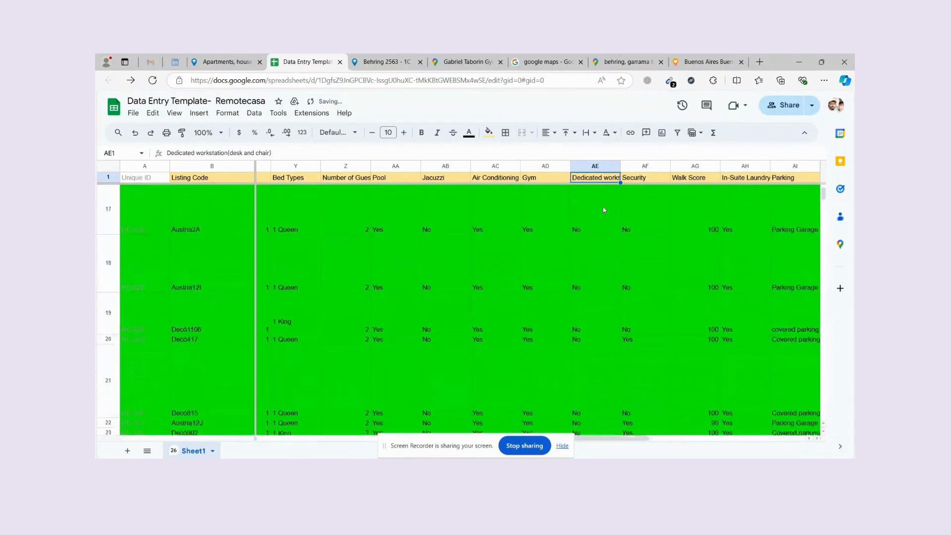
pyautogui.moveTo(612, 191)
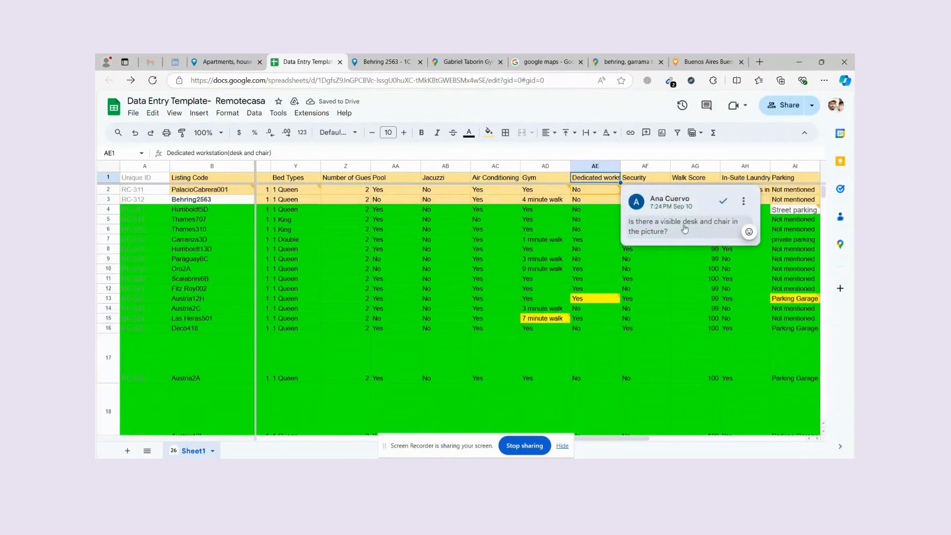
pyautogui.scroll(-10, 555, 270)
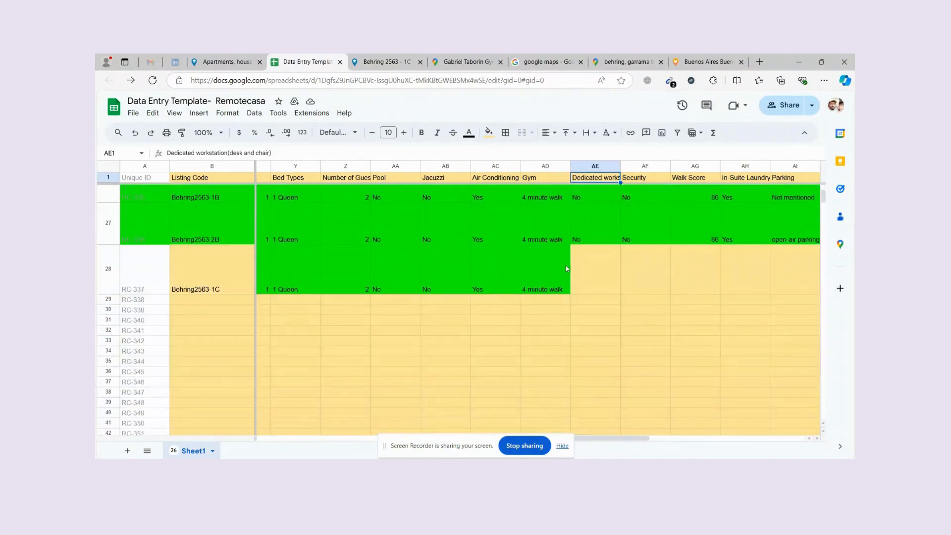
pyautogui.click(580, 262)
pyautogui.click(417, 59)
pyautogui.scroll(5, 524, 189)
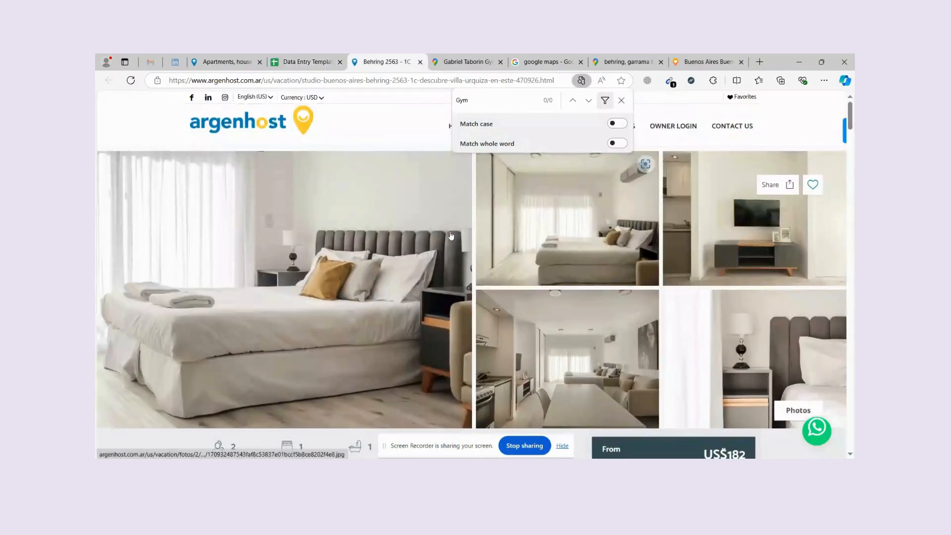
# Page through the listing's photo gallery, then go back to the Data Entry Template sheet.
pyautogui.click(399, 222)
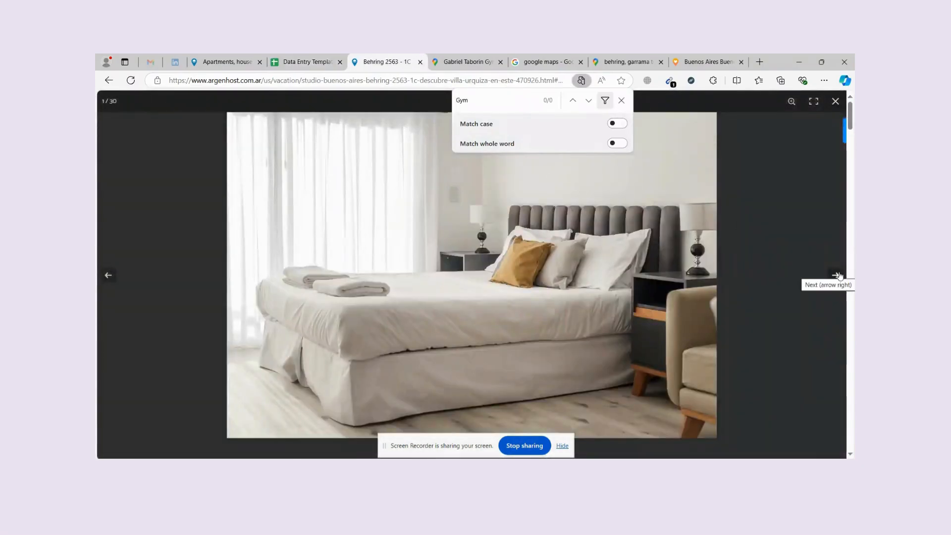
pyautogui.click(838, 275)
pyautogui.click(838, 276)
pyautogui.click(838, 276)
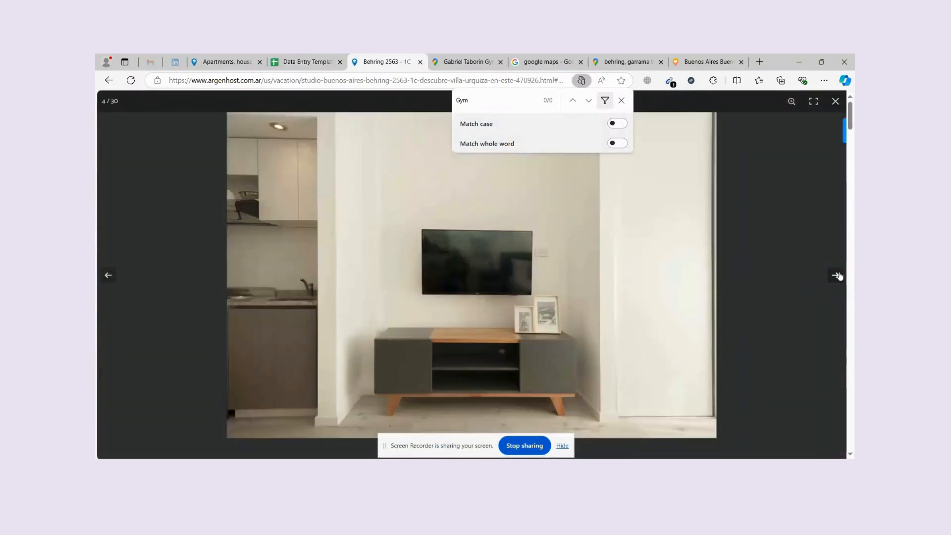
pyautogui.click(837, 276)
pyautogui.click(837, 276)
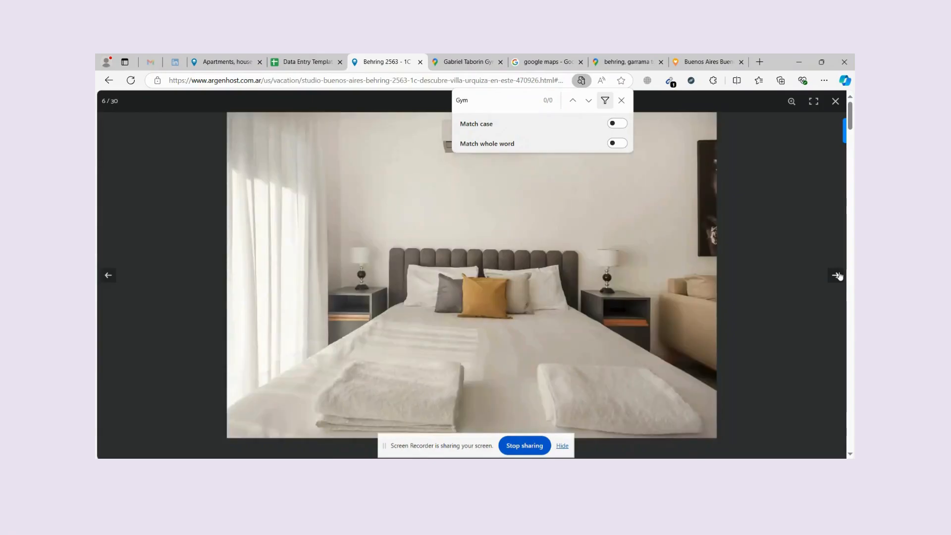
pyautogui.click(837, 275)
pyautogui.click(837, 275)
pyautogui.hotkey('ctrl', 'shift', 'Tab')
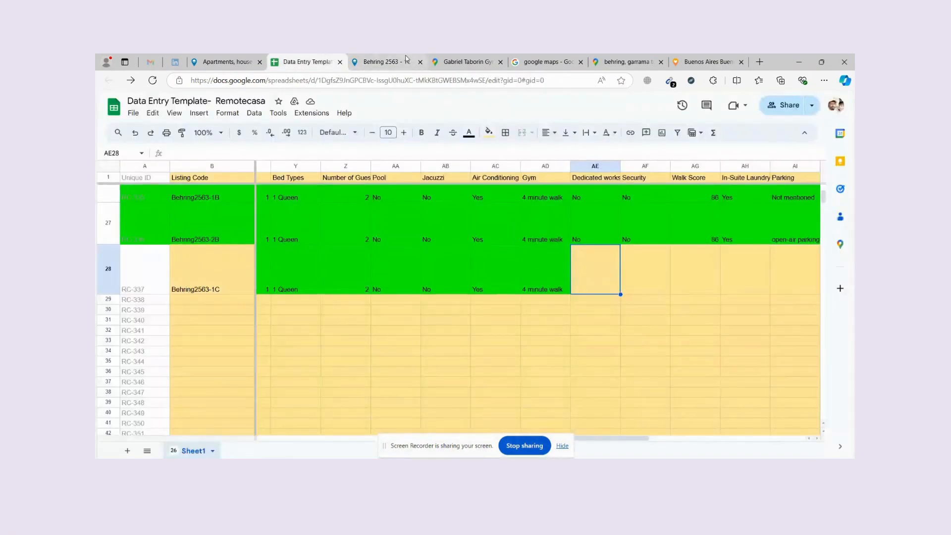
# Fill row 28's Dedicated workstation cell with No, copied from row 27.
pyautogui.click(406, 62)
pyautogui.press('Escape')
pyautogui.hotkey('ctrl', 'shift', 'Tab')
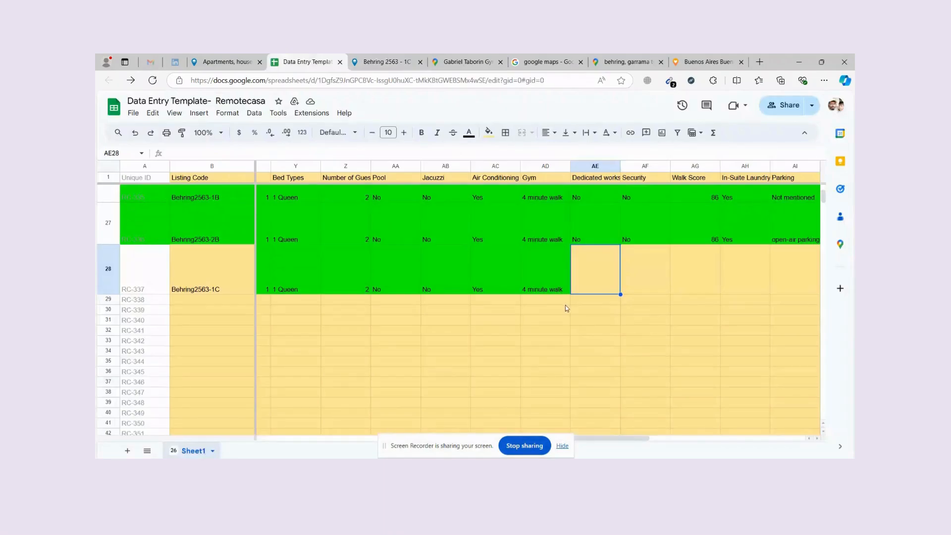
pyautogui.write('No')
# Check the listing's security details, then copy No from row 27 into row 28's Security cell.
pyautogui.click(639, 178)
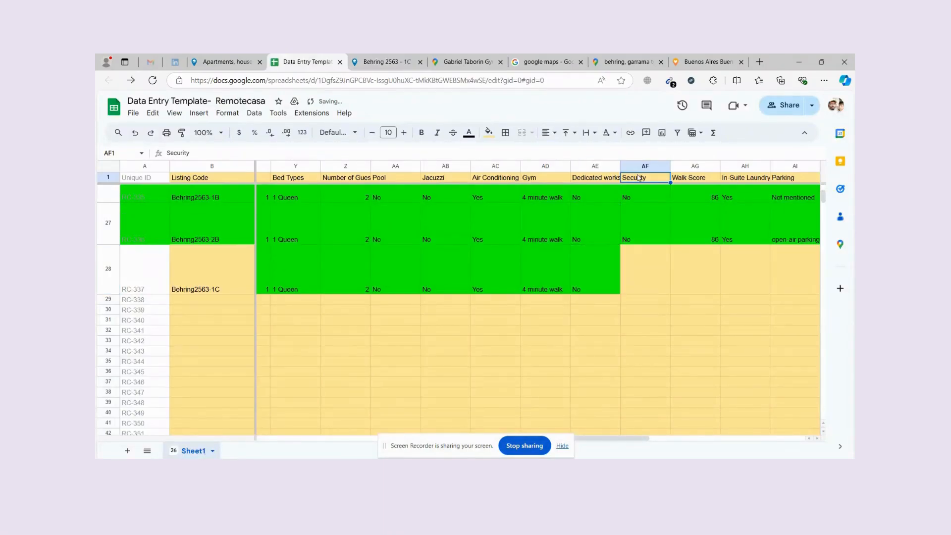
pyautogui.click(392, 62)
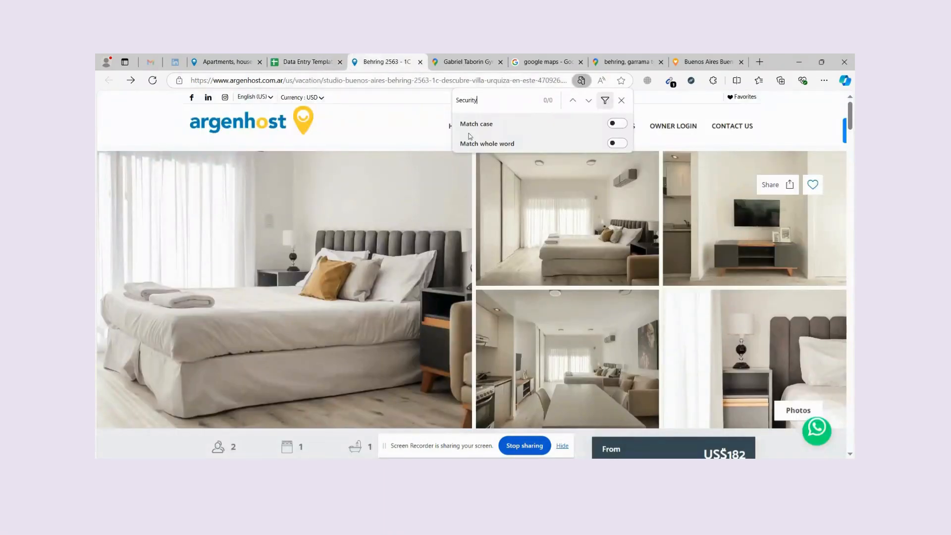
pyautogui.scroll(-10, 470, 199)
pyautogui.hotkey('ctrl', 'shift', 'Tab')
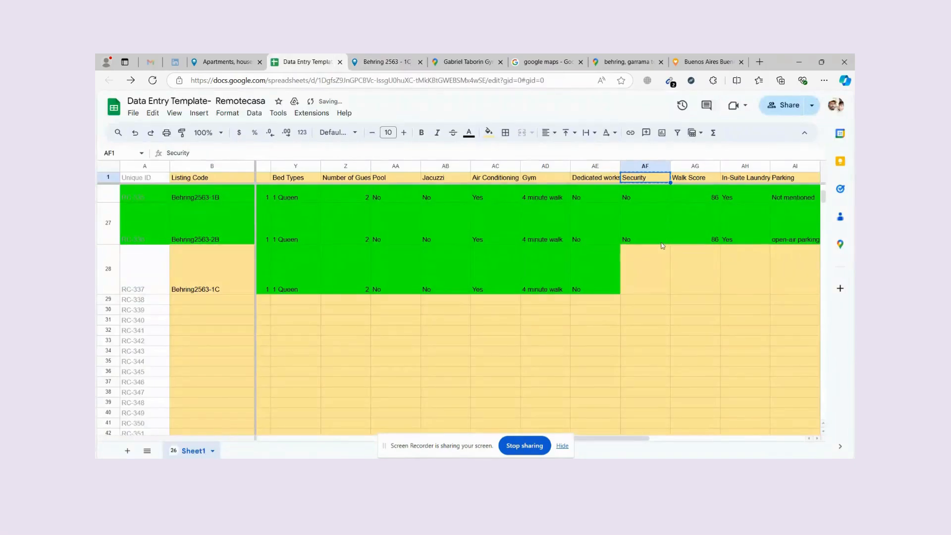
pyautogui.click(661, 241)
pyautogui.hotkey('ctrl', 'c')
pyautogui.click(651, 263)
pyautogui.hotkey('ctrl', 'v')
pyautogui.click(699, 237)
pyautogui.press('Right')
pyautogui.press('Right')
pyautogui.press('Right')
pyautogui.press('Right')
pyautogui.press('Right')
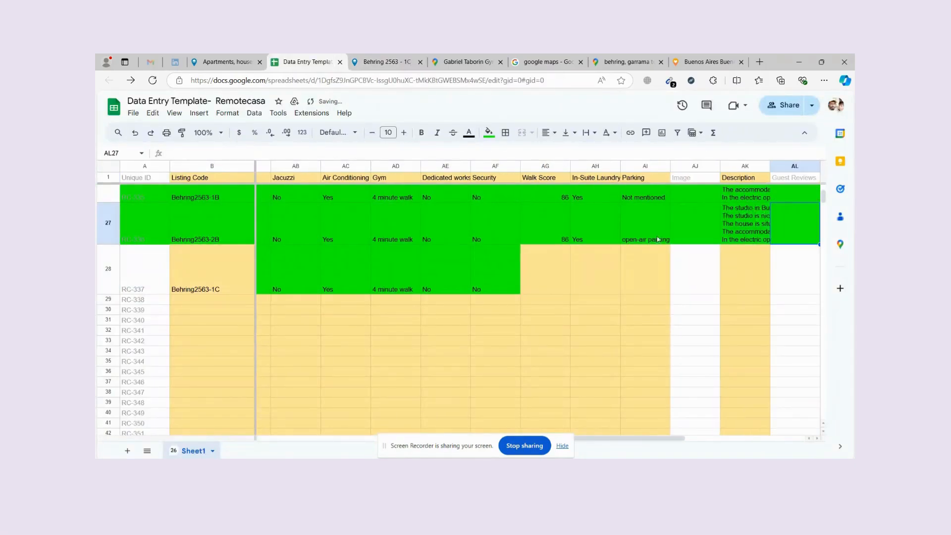
# Note row 27's Walk Score of 86 and open row 28's Google Maps directions link.
pyautogui.click(549, 181)
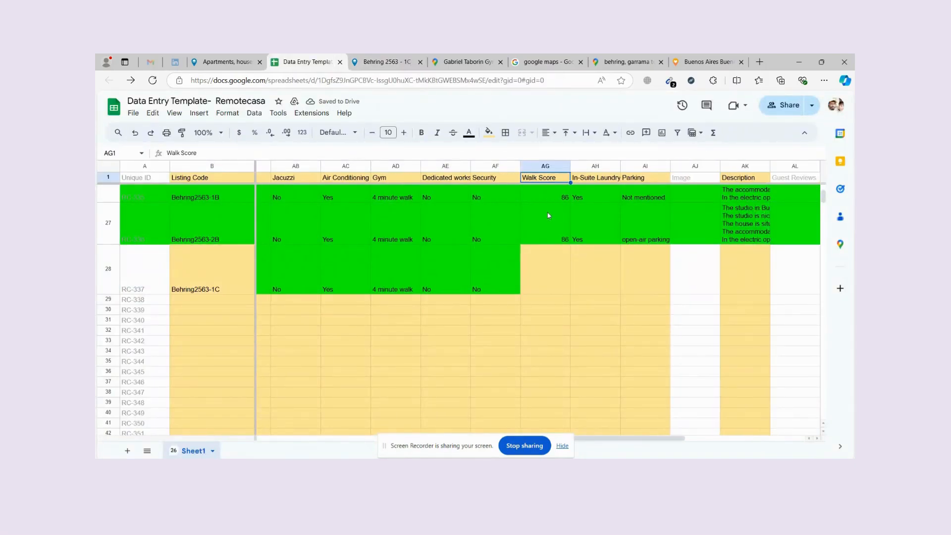
pyautogui.click(545, 227)
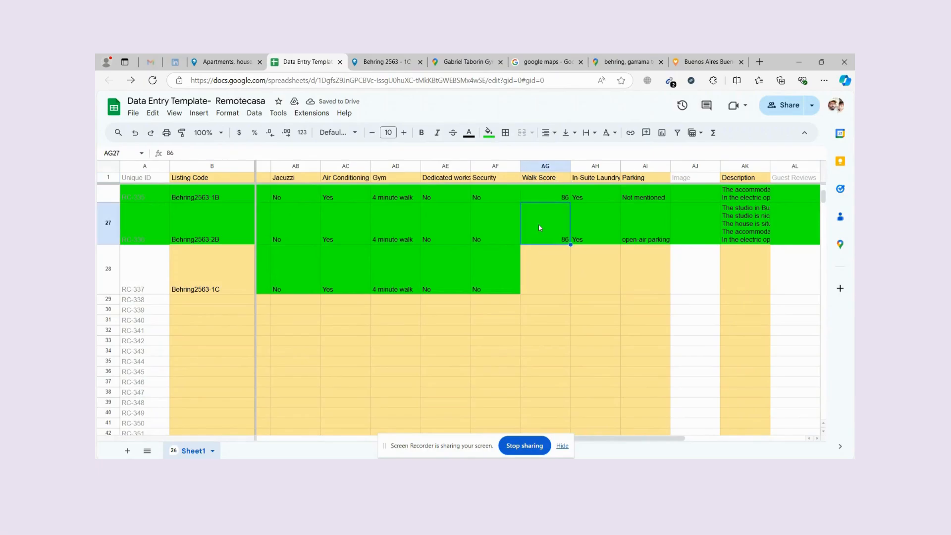
pyautogui.hotkey('ctrl', 'Tab')
pyautogui.click(312, 59)
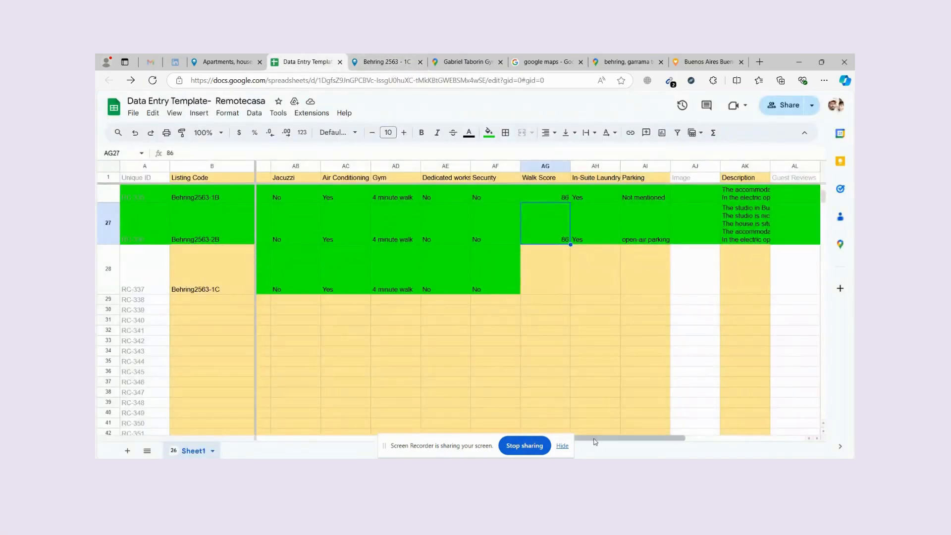
pyautogui.moveTo(594, 439); pyautogui.dragTo(275, 440)
pyautogui.click(362, 291)
pyautogui.keyDown('ctrl'); pyautogui.click(410, 306); pyautogui.keyUp('ctrl')
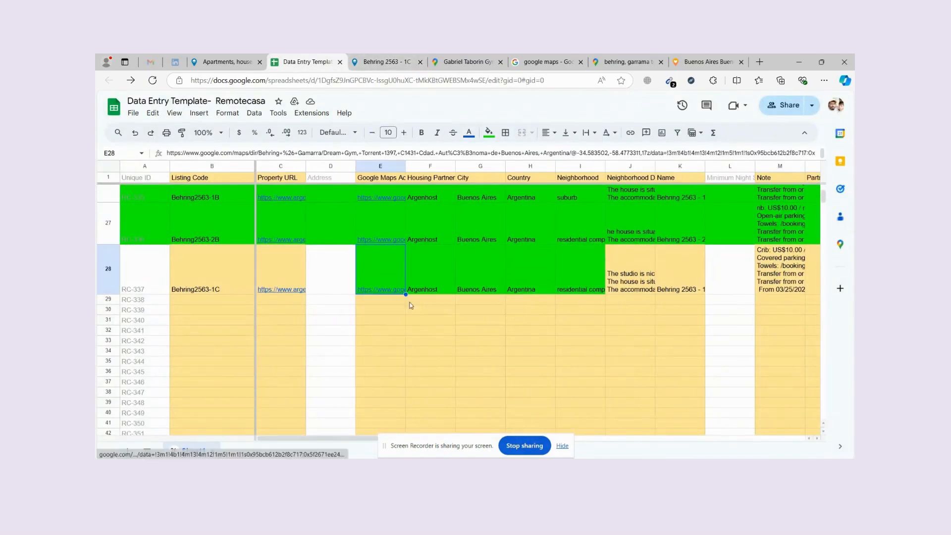
pyautogui.moveTo(364, 60); pyautogui.dragTo(423, 57)
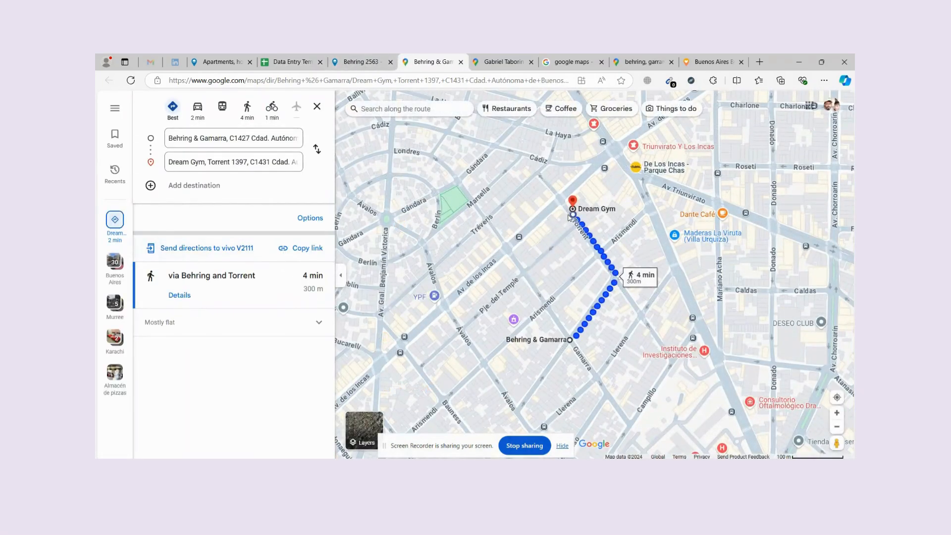
# Look up the Behring & Gamarra (C1427 Buenos Aires) address on Walk Score, which rates it 86, Very Walkable.
pyautogui.click(571, 341)
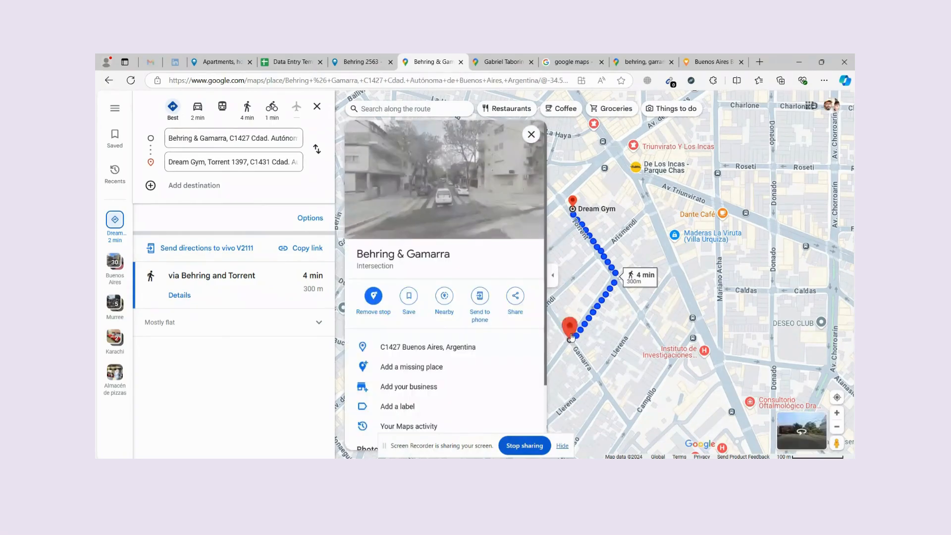
pyautogui.click(525, 347)
pyautogui.click(713, 62)
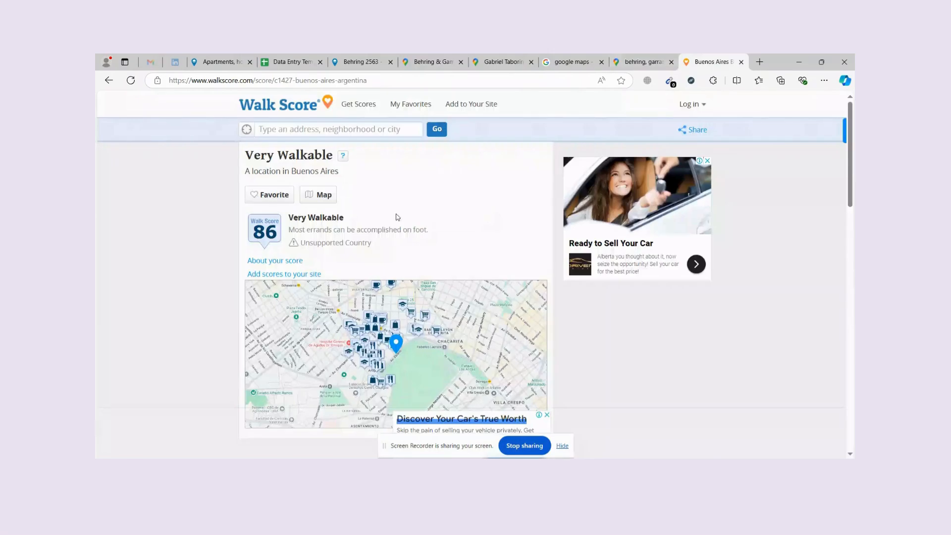
pyautogui.click(316, 133)
pyautogui.write('No')
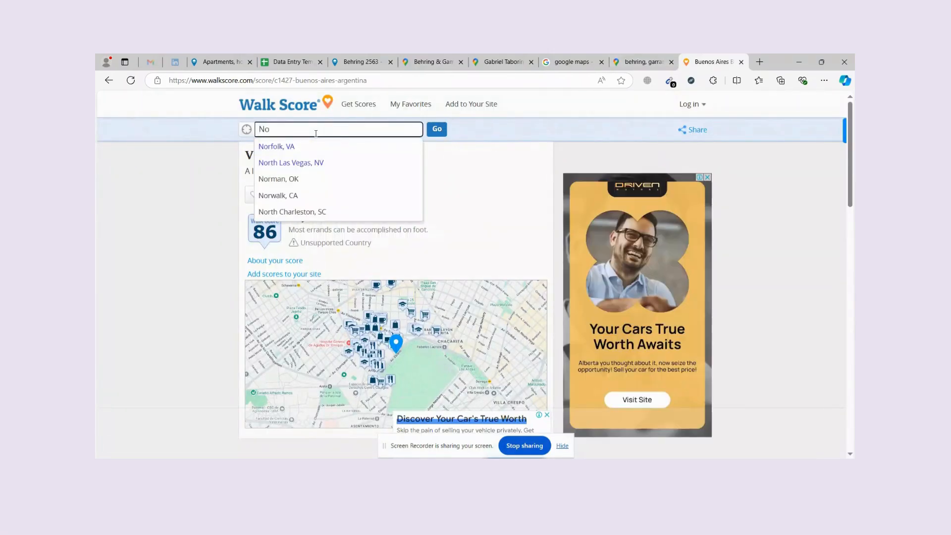
pyautogui.click(429, 62)
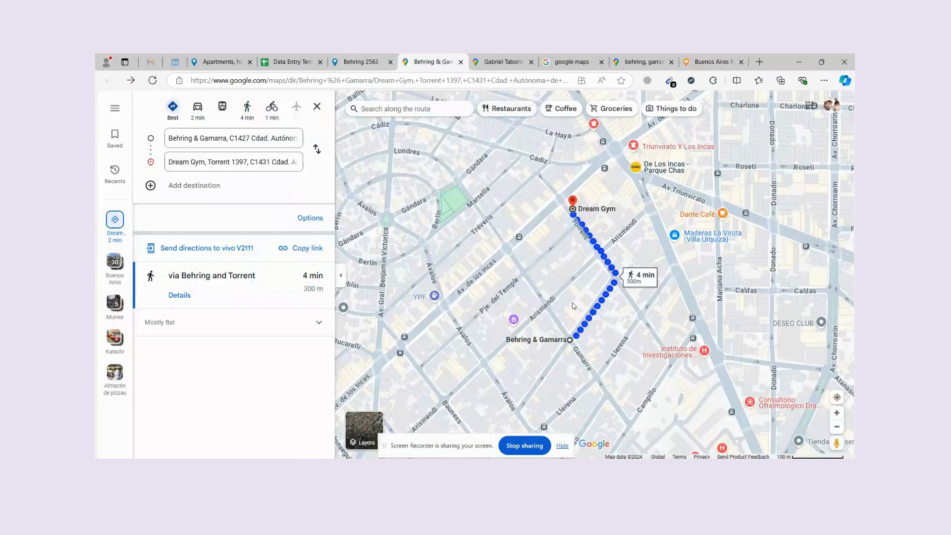
pyautogui.click(570, 340)
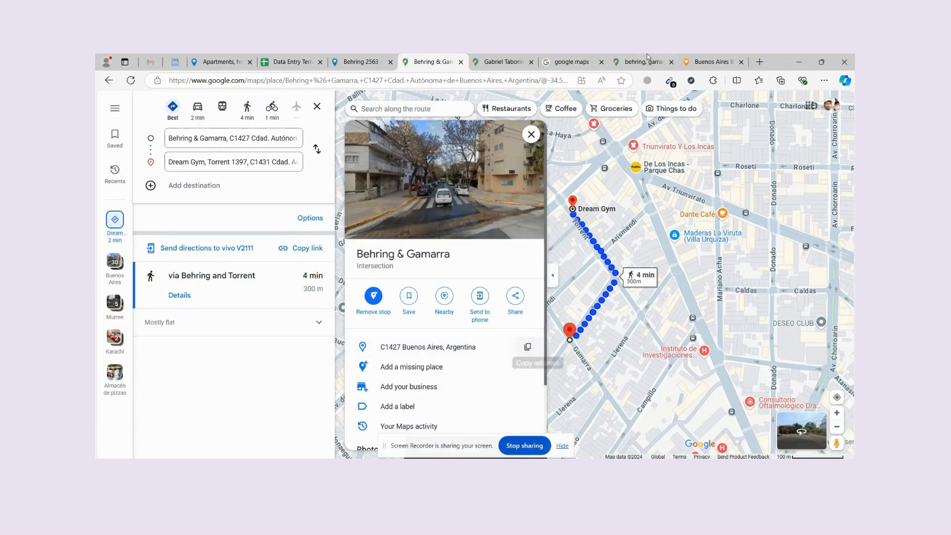
pyautogui.click(677, 63)
pyautogui.hotkey('ctrl', 'v')
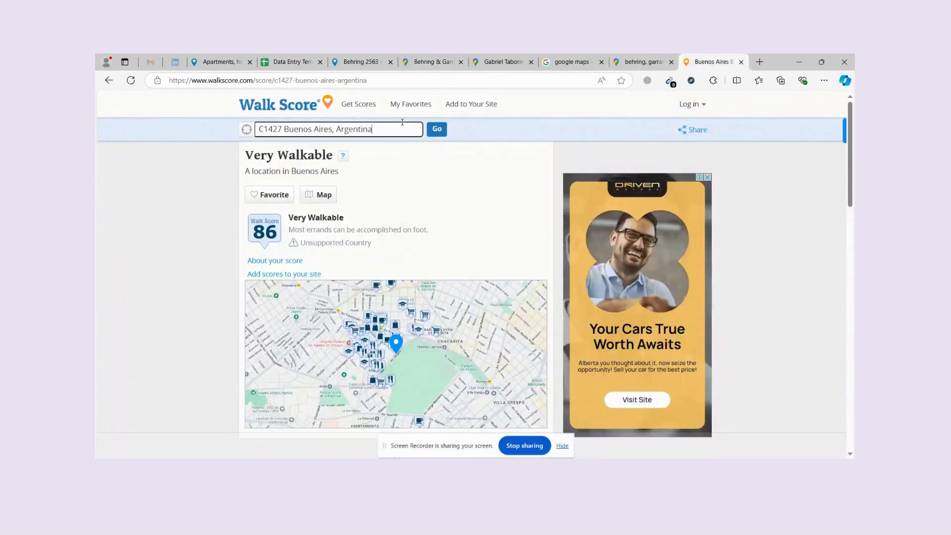
pyautogui.click(433, 131)
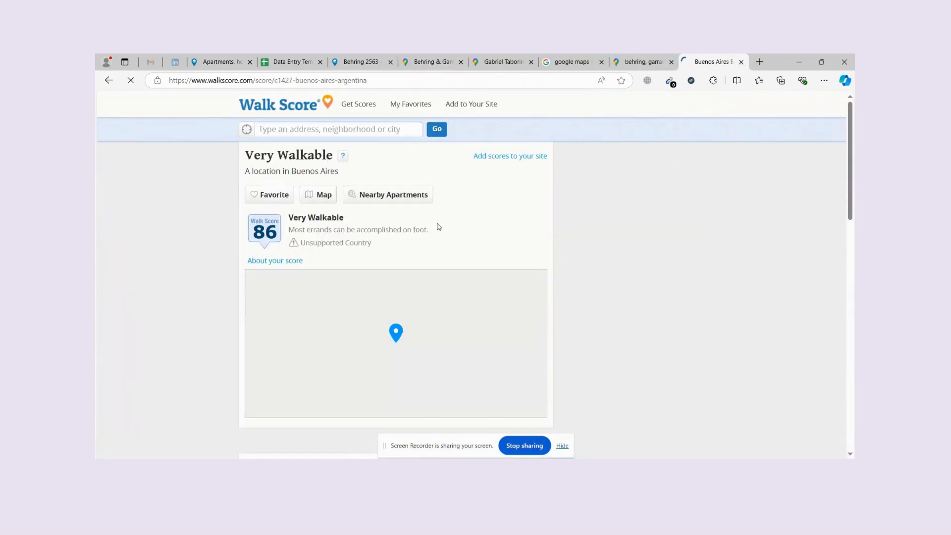
pyautogui.click(292, 61)
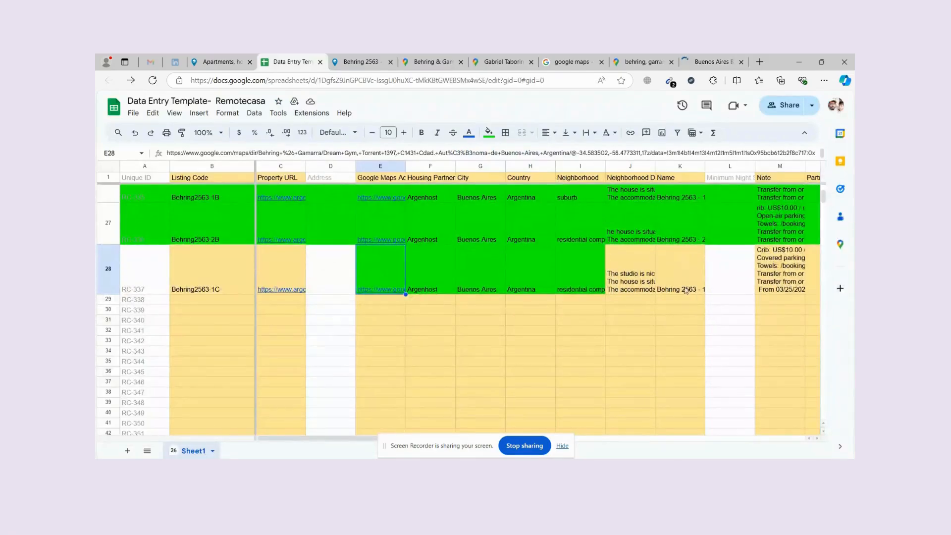
# Enter the Walk Score of 86 from row 27 into row 28.
pyautogui.press('Right')
pyautogui.press('Right')
pyautogui.press('Right')
pyautogui.press('Right')
pyautogui.press('Right')
pyautogui.press('Right')
pyautogui.press('Right')
pyautogui.press('Right')
pyautogui.press('Right')
pyautogui.press('Right')
pyautogui.press('Right')
pyautogui.press('Right')
pyautogui.press('Right')
pyautogui.press('Right')
pyautogui.press('Right')
pyautogui.press('Right')
pyautogui.press('Right')
pyautogui.press('Right')
pyautogui.press('Right')
pyautogui.press('Right')
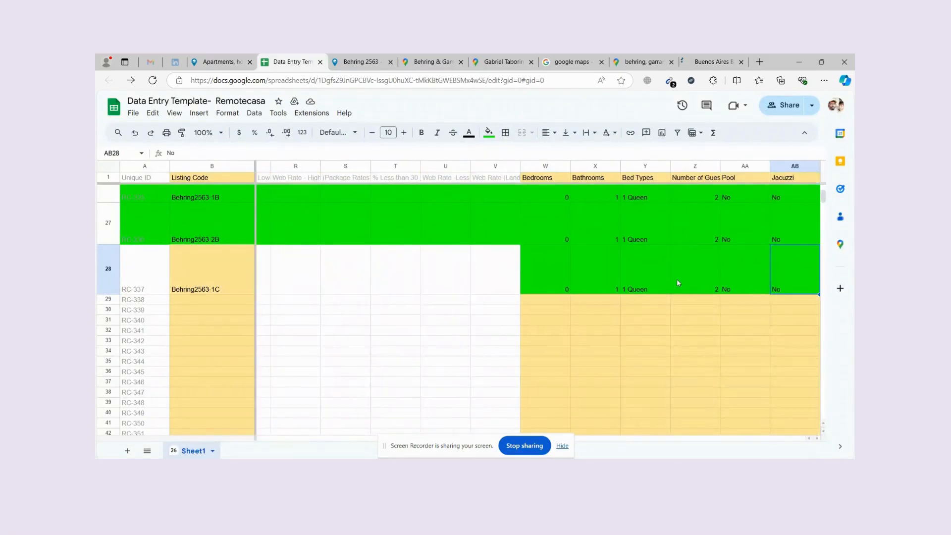
pyautogui.press('Right')
pyautogui.press('Right')
pyautogui.press('Right')
pyautogui.press('Right')
pyautogui.press('Right')
pyautogui.press('Right')
pyautogui.click(600, 259)
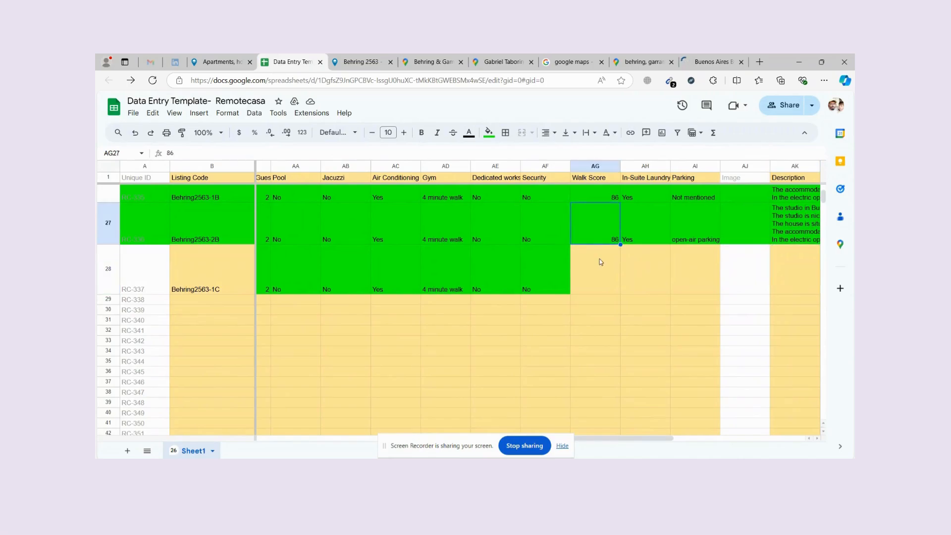
pyautogui.write('86')
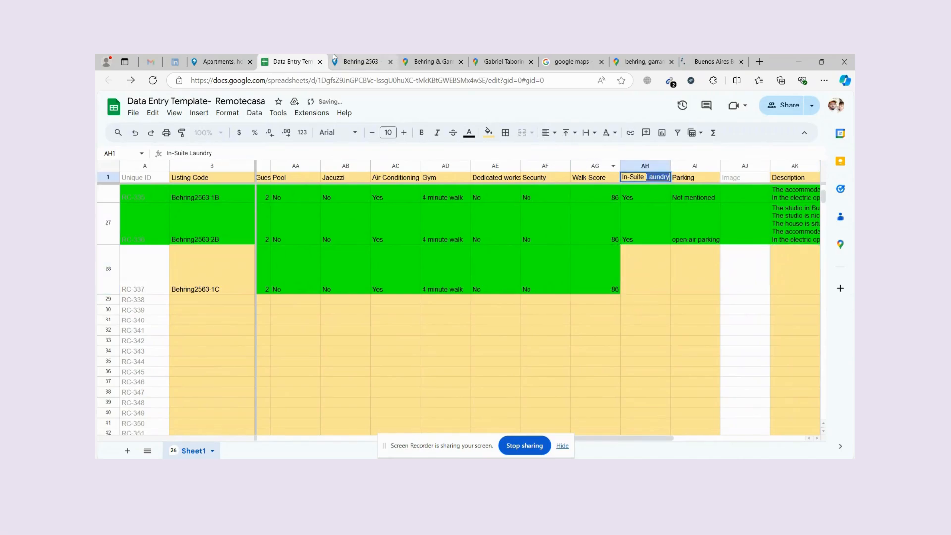
# Confirm the listing mentions a washing machine and copy Yes from AH27 into AH28.
pyautogui.click(364, 57)
pyautogui.hotkey('ctrl', 'f')
pyautogui.write('Laundry')
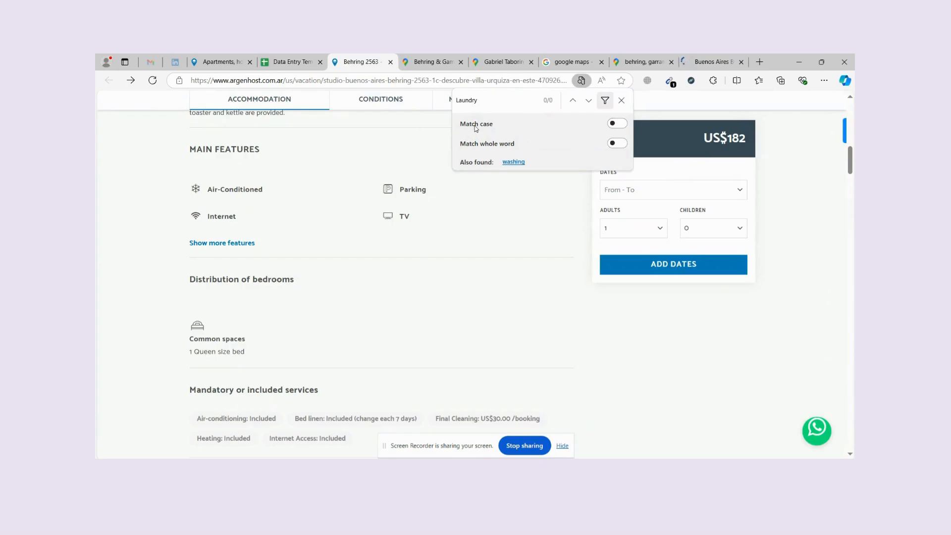
pyautogui.press('BackSpace')
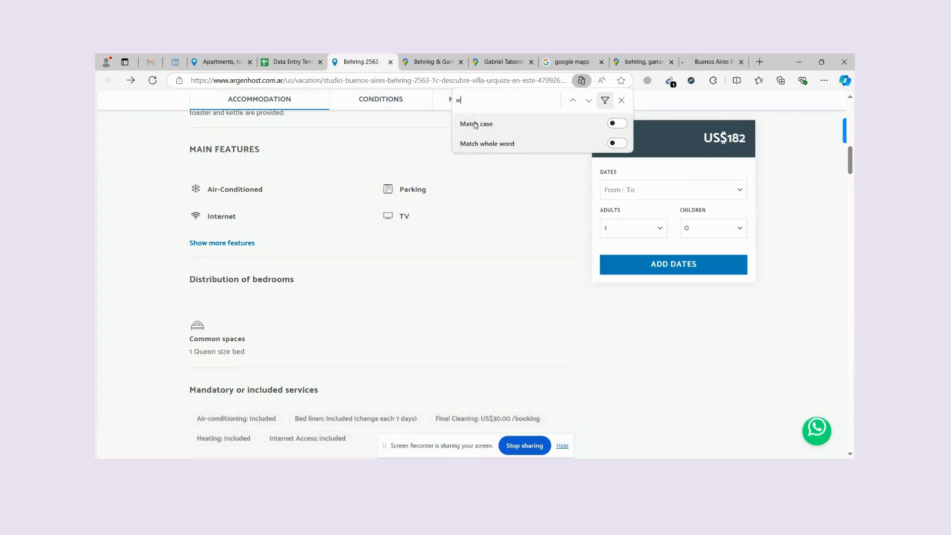
pyautogui.write('washin')
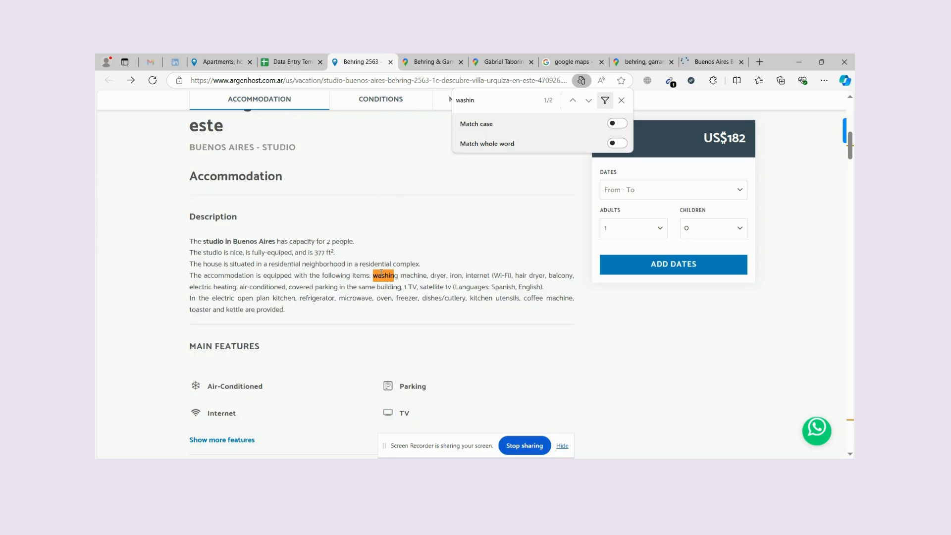
pyautogui.moveTo(374, 276); pyautogui.dragTo(421, 273)
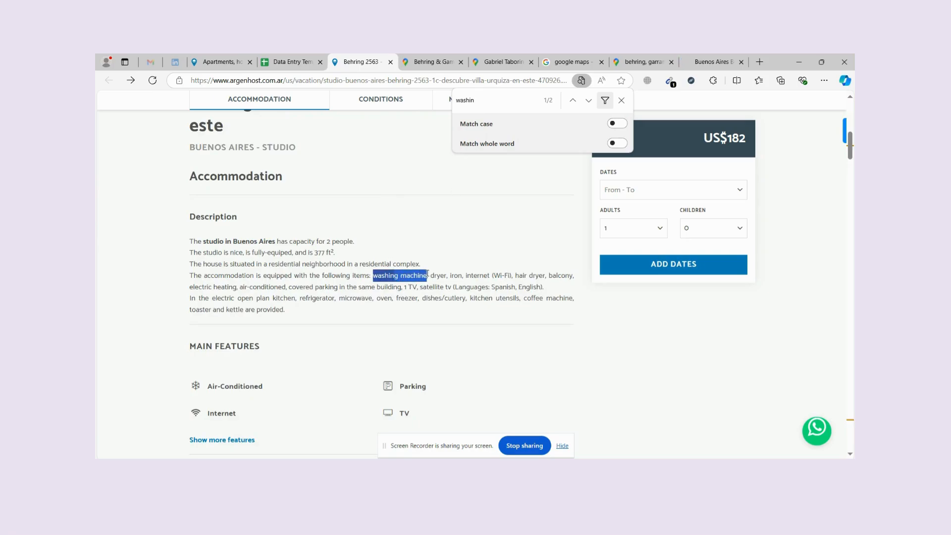
pyautogui.hotkey('ctrl', 'shift', 'Tab')
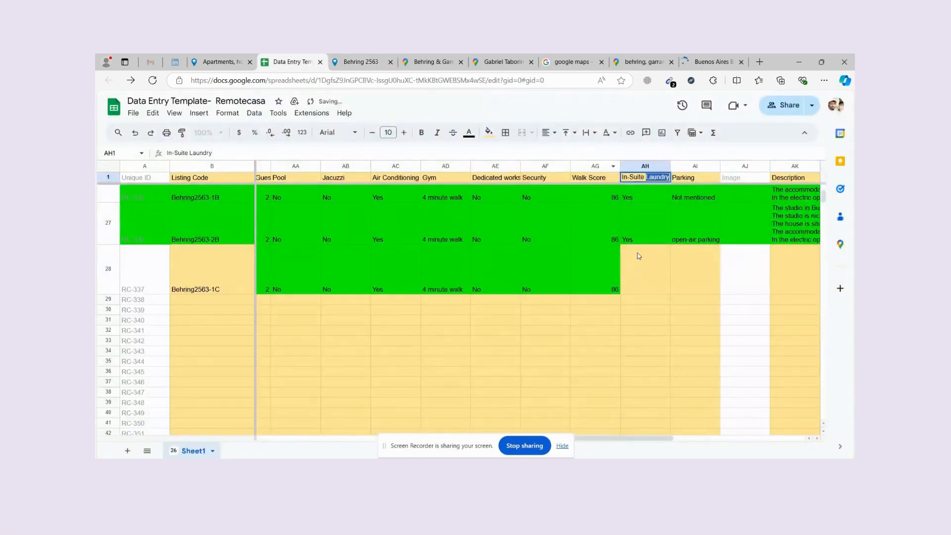
pyautogui.click(640, 233)
pyautogui.hotkey('ctrl', 'c')
pyautogui.click(646, 274)
pyautogui.hotkey('ctrl', 'v')
# Search the listing for Parking and find the covered parking phrase in the description.
pyautogui.click(381, 59)
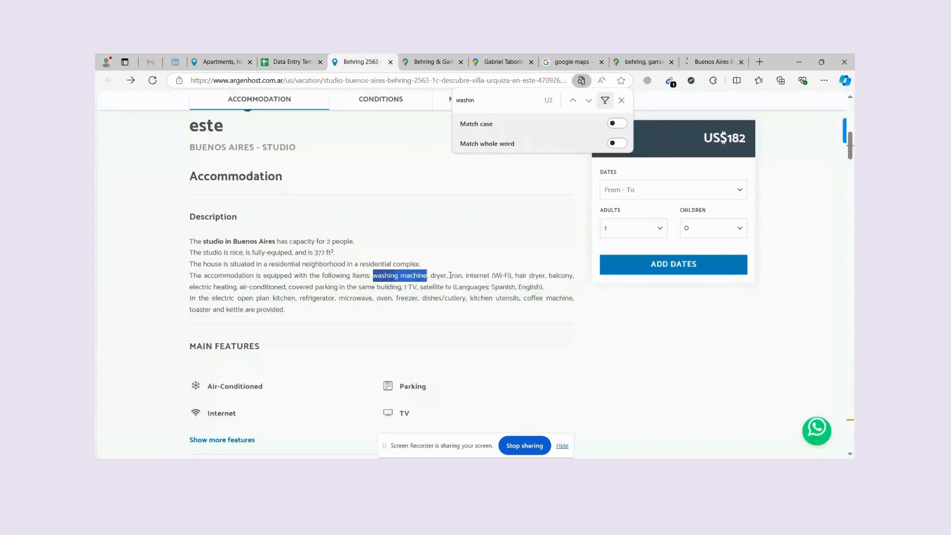
pyautogui.scroll(-1, 450, 278)
pyautogui.click(415, 248)
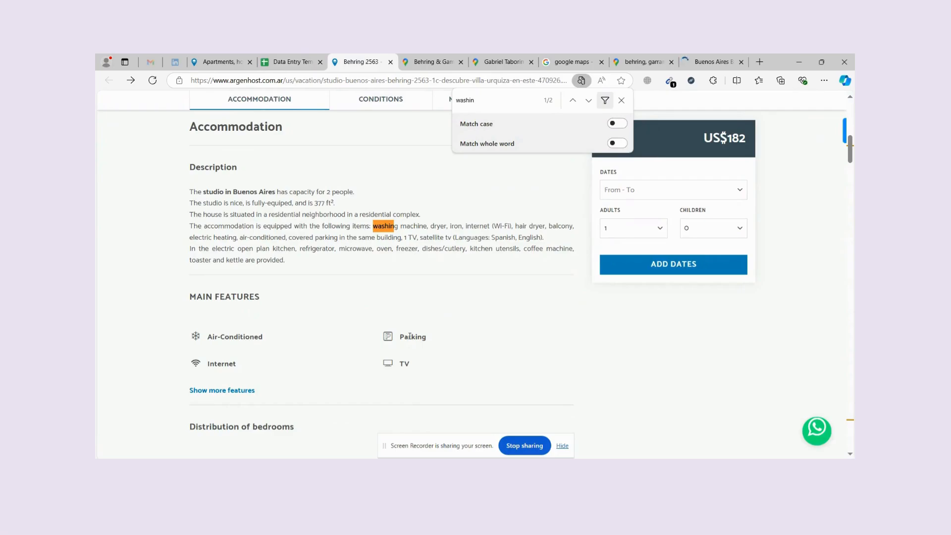
pyautogui.moveTo(433, 343); pyautogui.dragTo(398, 344)
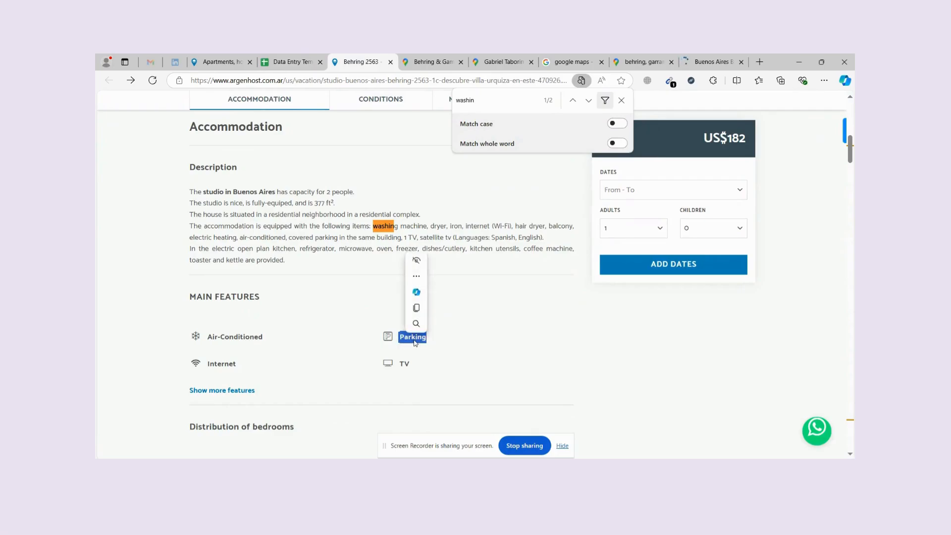
pyautogui.hotkey('ctrl', 'c')
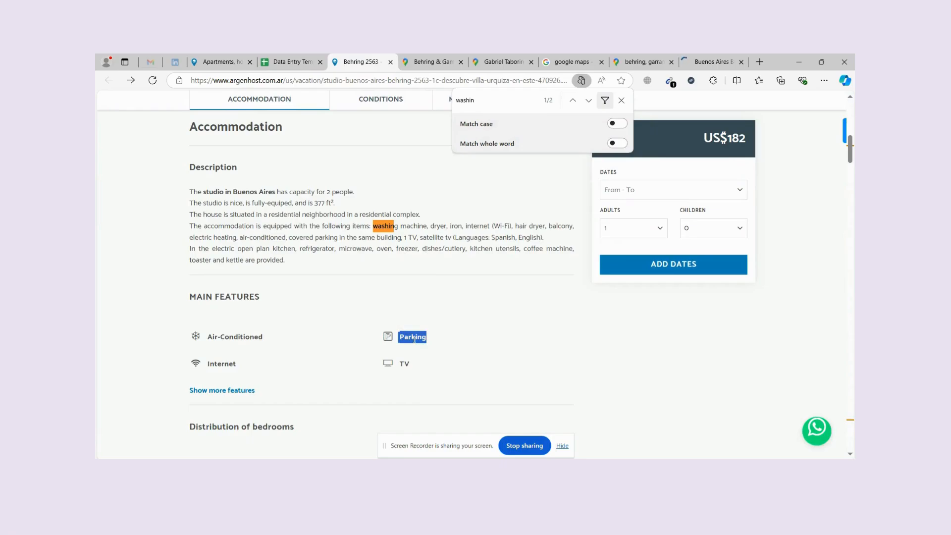
pyautogui.hotkey('ctrl', 'f')
pyautogui.hotkey('ctrl', 'v')
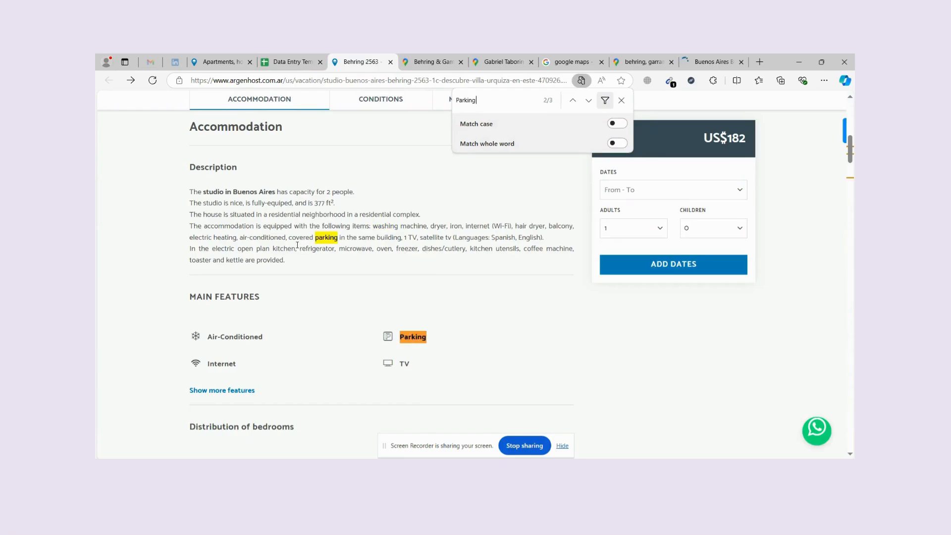
pyautogui.moveTo(293, 238); pyautogui.dragTo(339, 239)
pyautogui.click(293, 62)
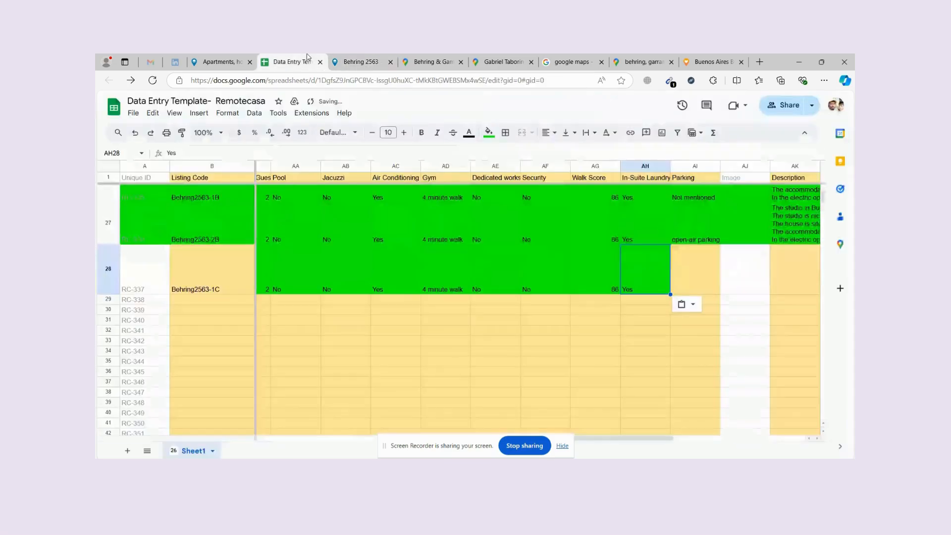
# Paste Covered parking from AI23 into row 28's Parking cell AI28.
pyautogui.scroll(2, 694, 246)
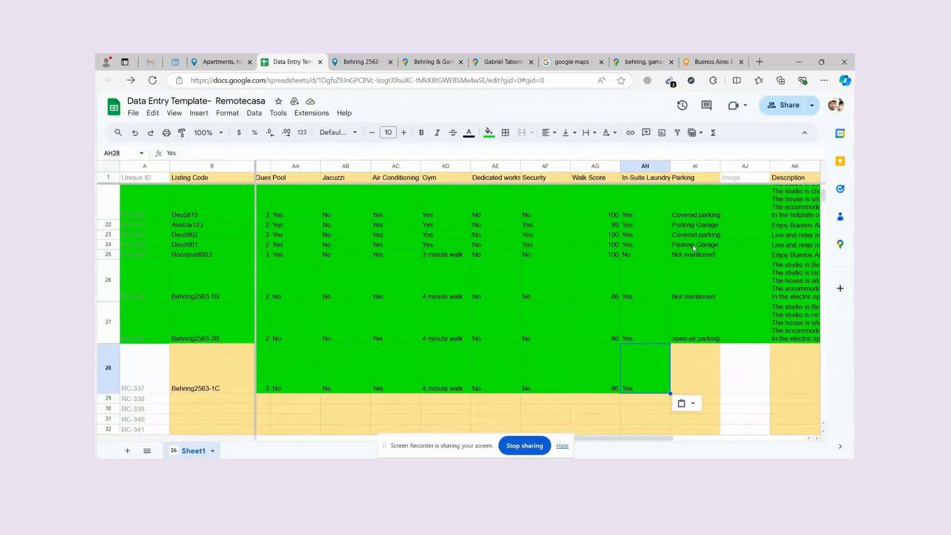
pyautogui.click(698, 235)
pyautogui.click(700, 376)
pyautogui.hotkey('ctrl', 'v')
pyautogui.click(658, 368)
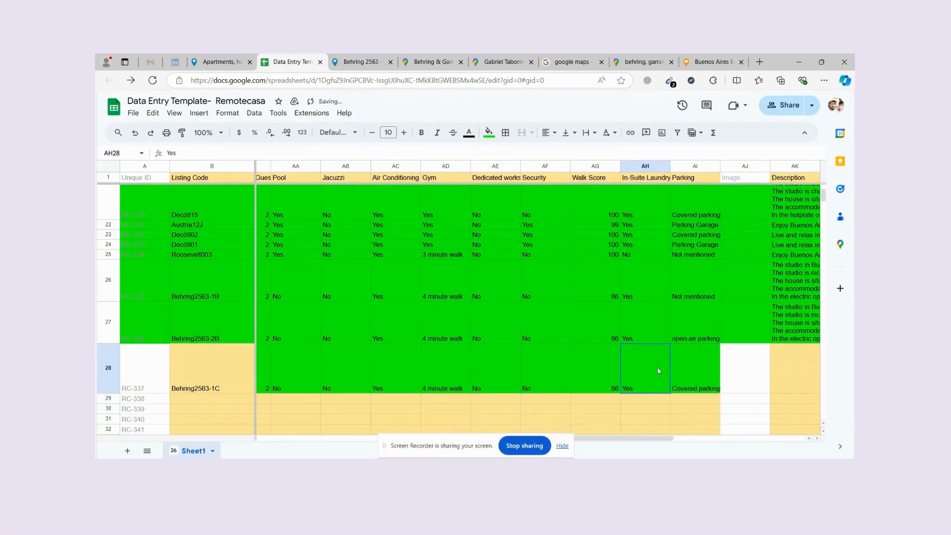
pyautogui.press('Right')
pyautogui.press('Right')
pyautogui.press('Right')
pyautogui.press('Right')
pyautogui.press('Right')
pyautogui.press('Right')
pyautogui.scroll(10, 658, 246)
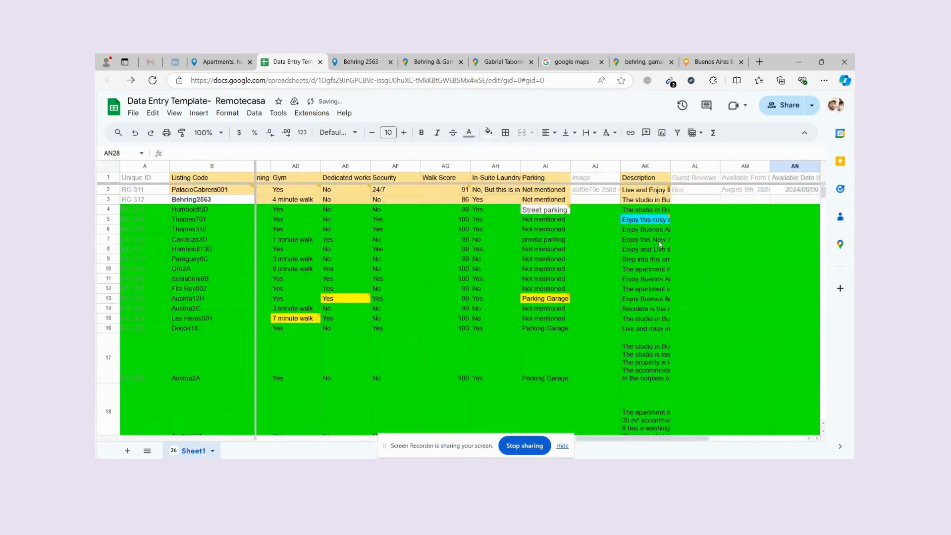
pyautogui.moveTo(649, 193)
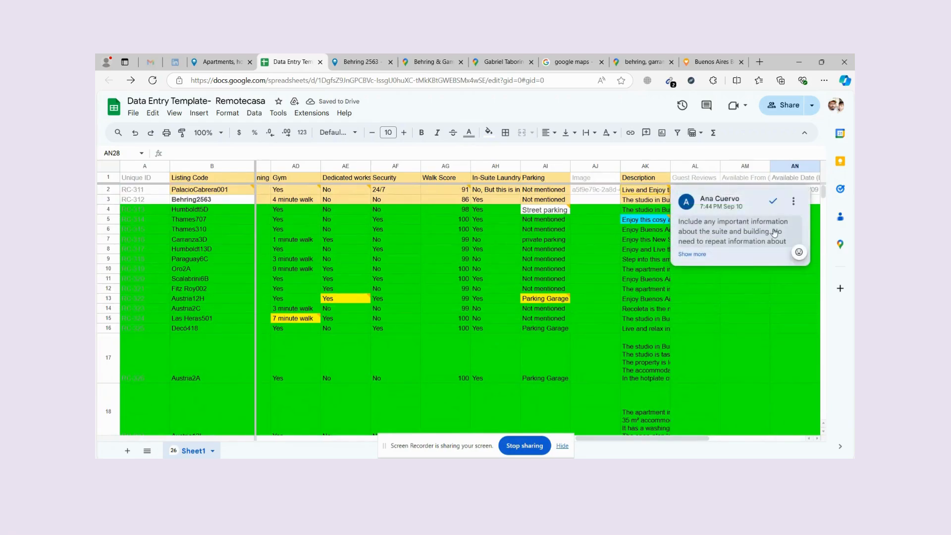
pyautogui.scroll(-10, 753, 245)
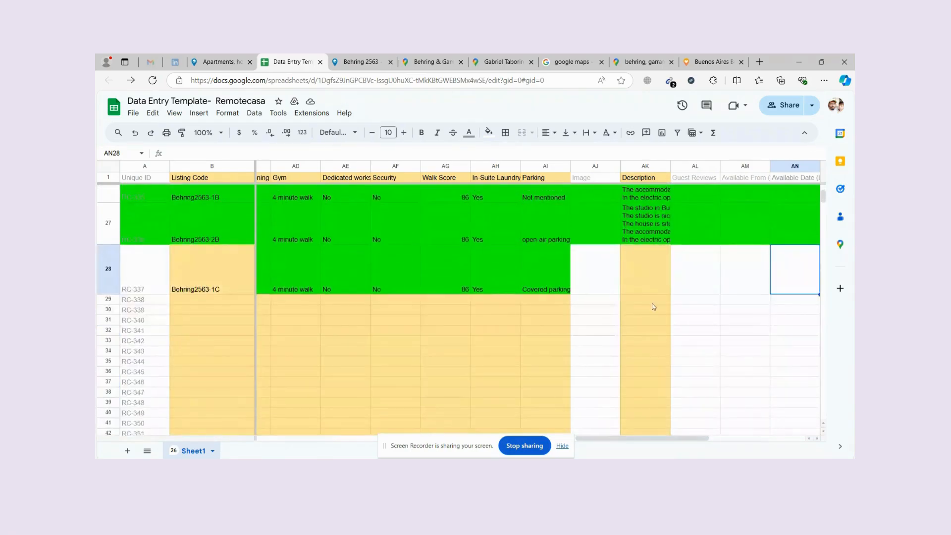
# Copy the listing's full description paragraph into the Description cell AK28.
pyautogui.press('Left')
pyautogui.press('Left')
pyautogui.press('Left')
pyautogui.click(372, 62)
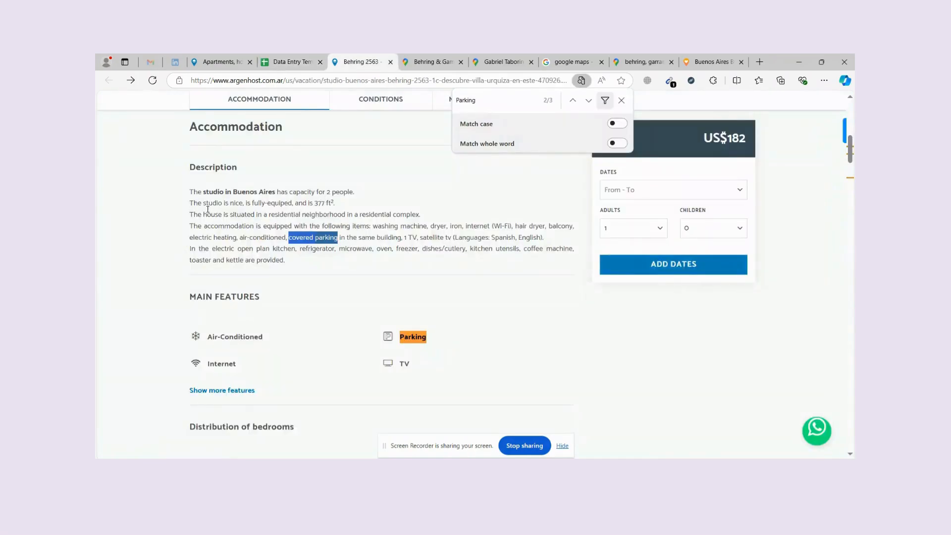
pyautogui.moveTo(191, 191); pyautogui.dragTo(286, 261)
pyautogui.click(297, 60)
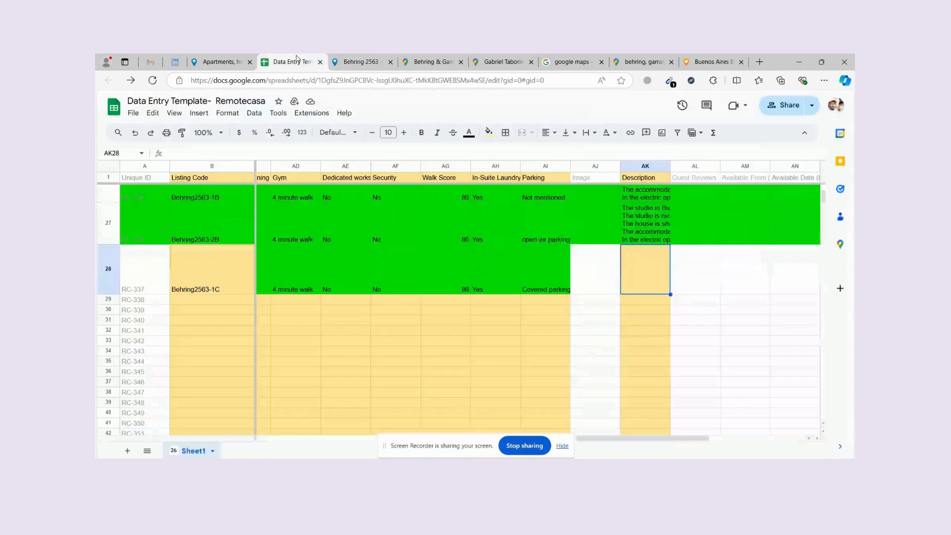
pyautogui.hotkey('ctrl', 'v')
# Move across row 28 to the Reservation Notes cell AO28.
pyautogui.click(597, 282)
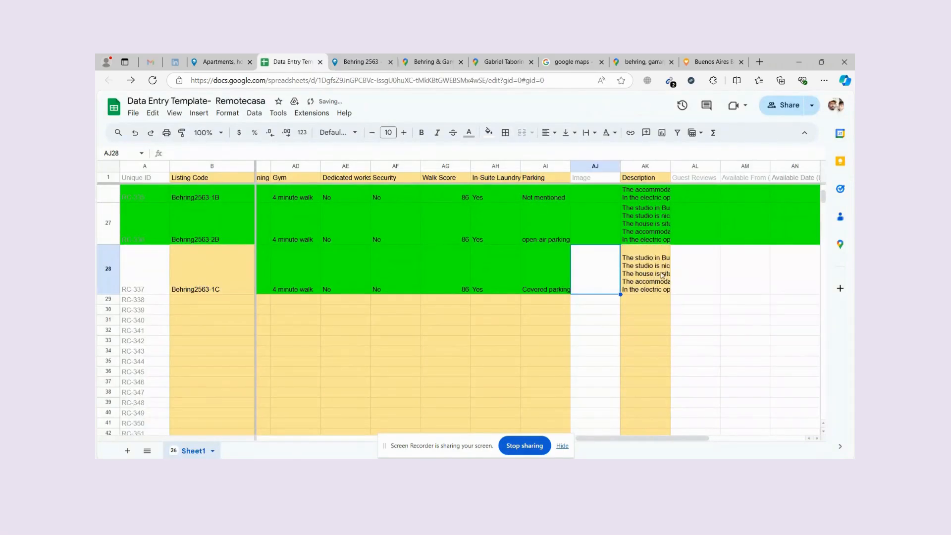
pyautogui.press('Right')
pyautogui.press('Right')
pyautogui.press('Right')
pyautogui.press('Right')
pyautogui.press('Right')
pyautogui.press('Right')
pyautogui.press('Right')
pyautogui.press('Right')
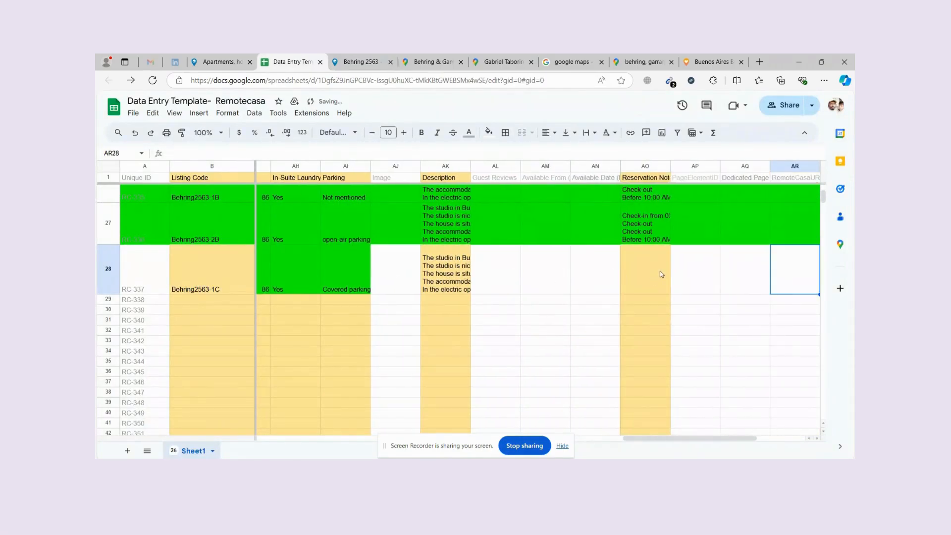
pyautogui.click(660, 274)
pyautogui.scroll(10, 661, 225)
pyautogui.moveTo(667, 200)
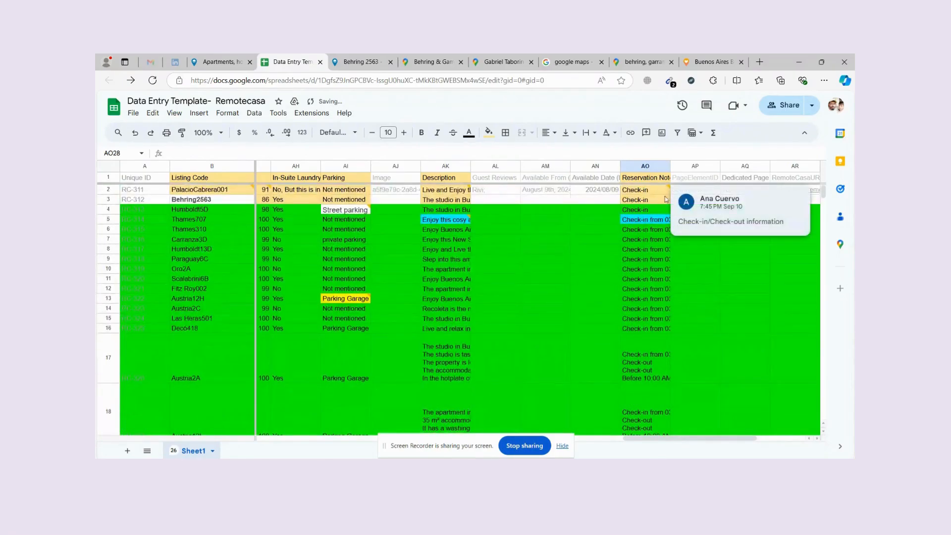
pyautogui.scroll(-5, 724, 430)
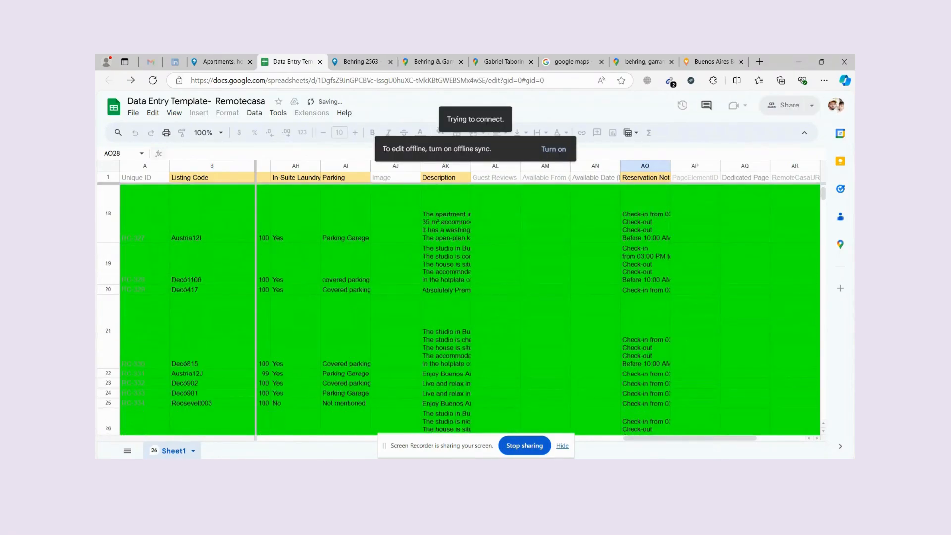
# Reconnect to the usual Wi-Fi network.
pyautogui.click(748, 464)
pyautogui.click(733, 199)
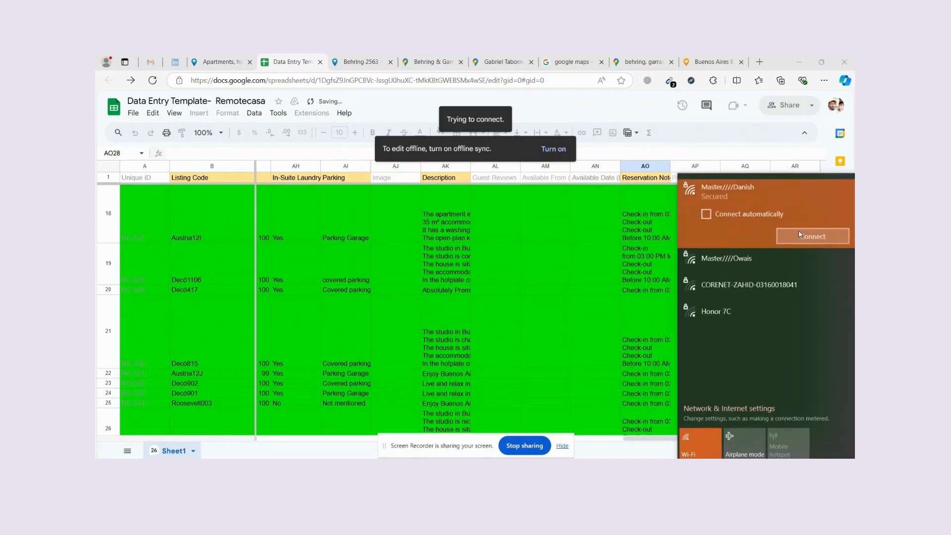
pyautogui.click(799, 236)
pyautogui.scroll(-5, 641, 337)
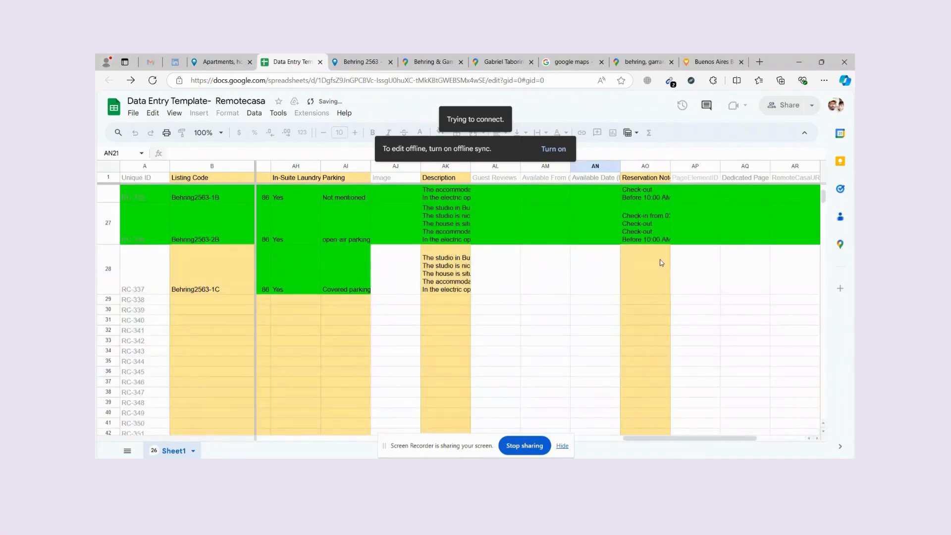
# Paste the listing's check-in from 03:00 PM and check-out before 10:00 AM schedule into AO28.
pyautogui.click(661, 263)
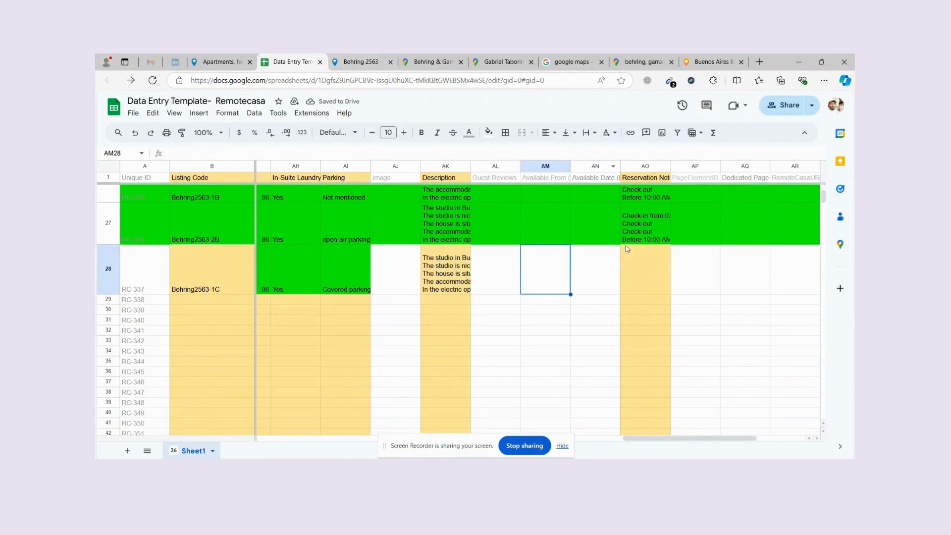
pyautogui.click(364, 61)
pyautogui.scroll(-10, 377, 326)
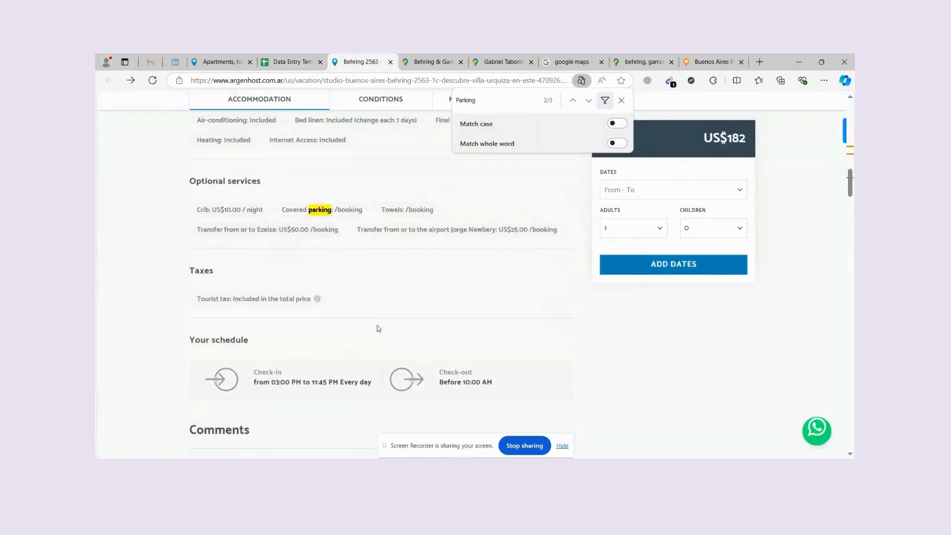
pyautogui.scroll(2, 254, 296)
pyautogui.moveTo(256, 277); pyautogui.dragTo(499, 292)
pyautogui.click(311, 66)
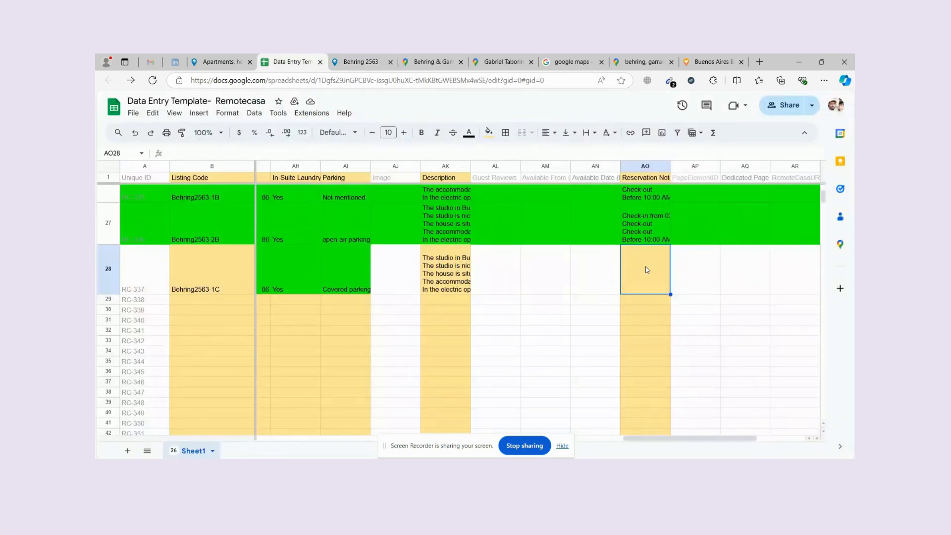
pyautogui.hotkey('ctrl', 'v')
# Type D into row 28's Available From cell AM28 and another row 28 cell.
pyautogui.click(570, 320)
pyautogui.click(538, 283)
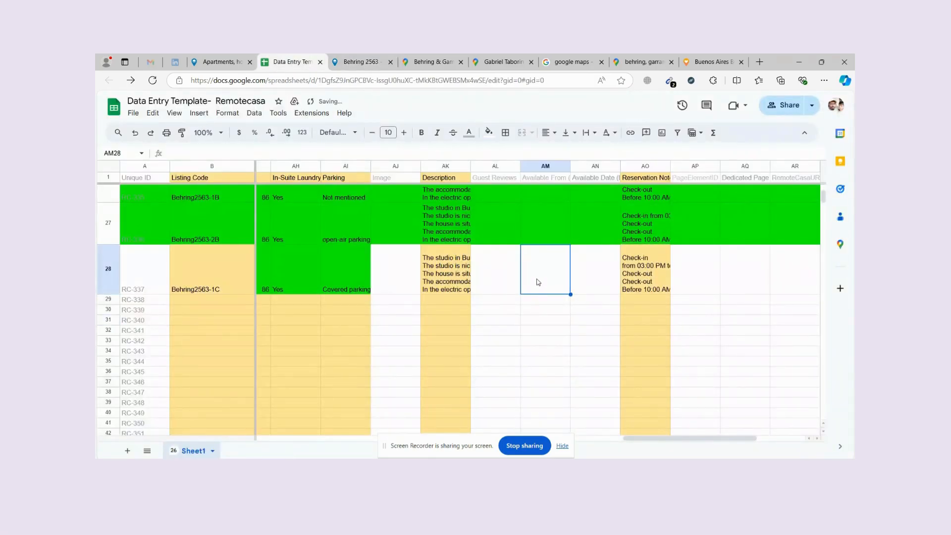
pyautogui.write('D')
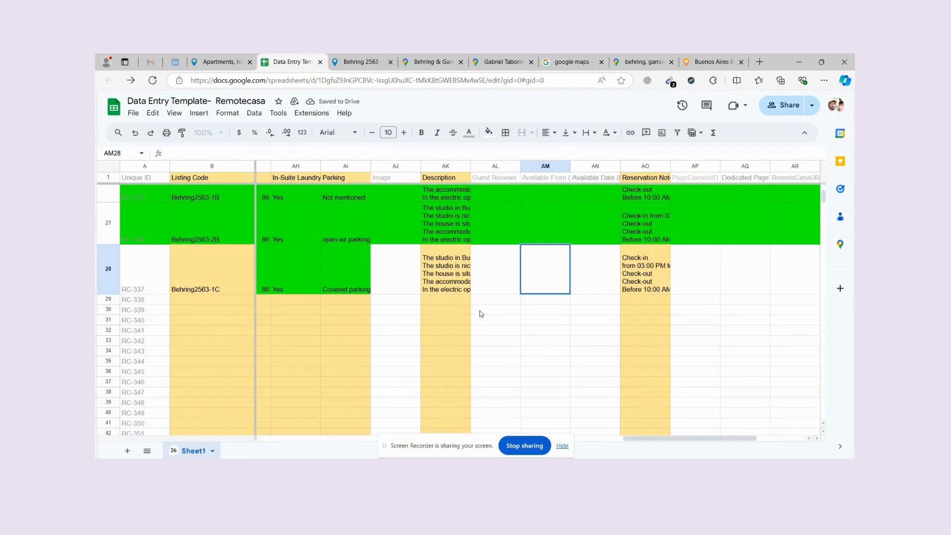
pyautogui.click(448, 317)
pyautogui.write('Da')
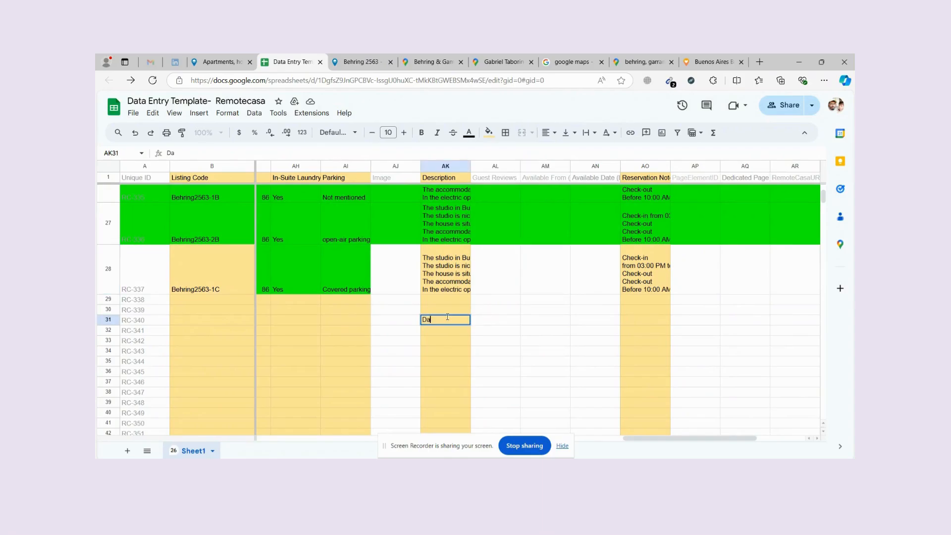